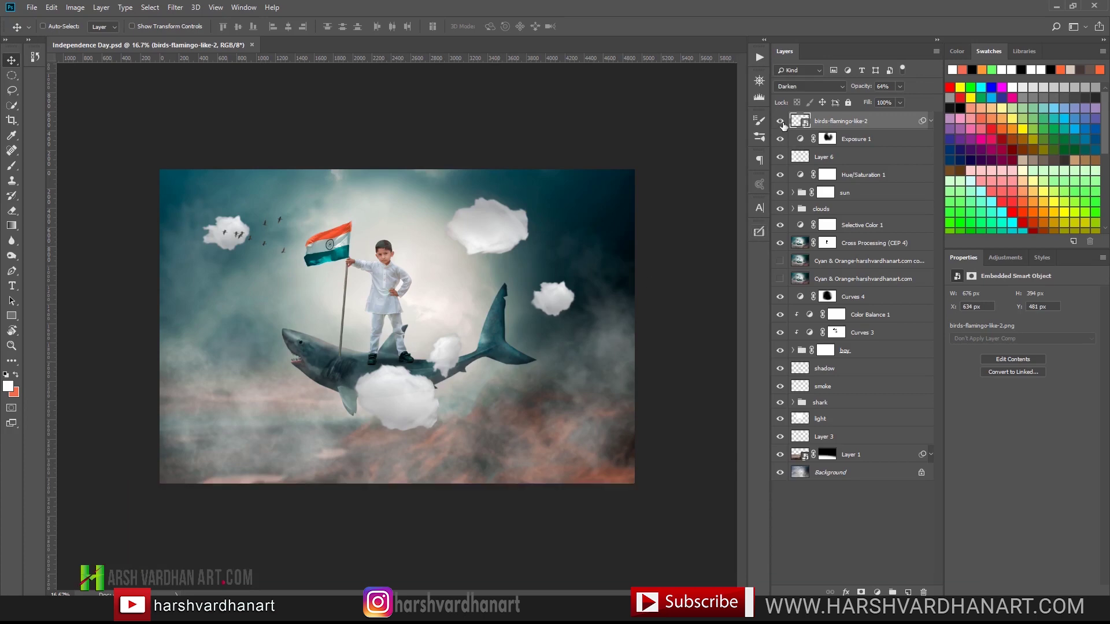
- Hide the birds, effects and clouds layers in one sweep down the eye column
left_click_drag(780, 121, 781, 455)
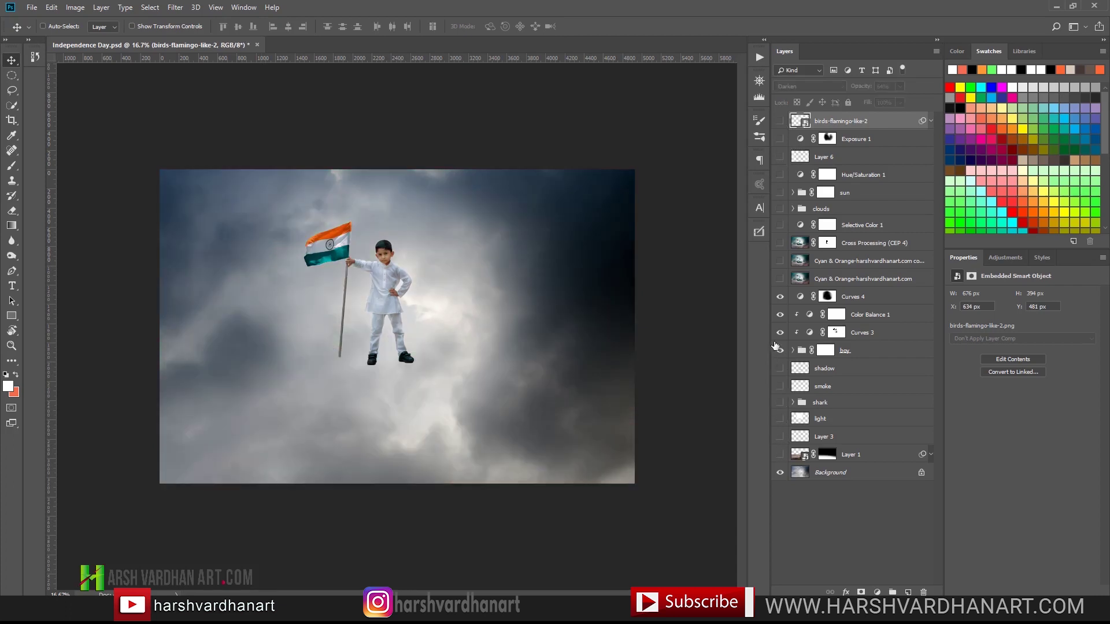
- Hide the boy and show Layer 1's mountain landscape at 100% opacity, mask off
left_click(779, 472, "alt")
left_click(809, 474)
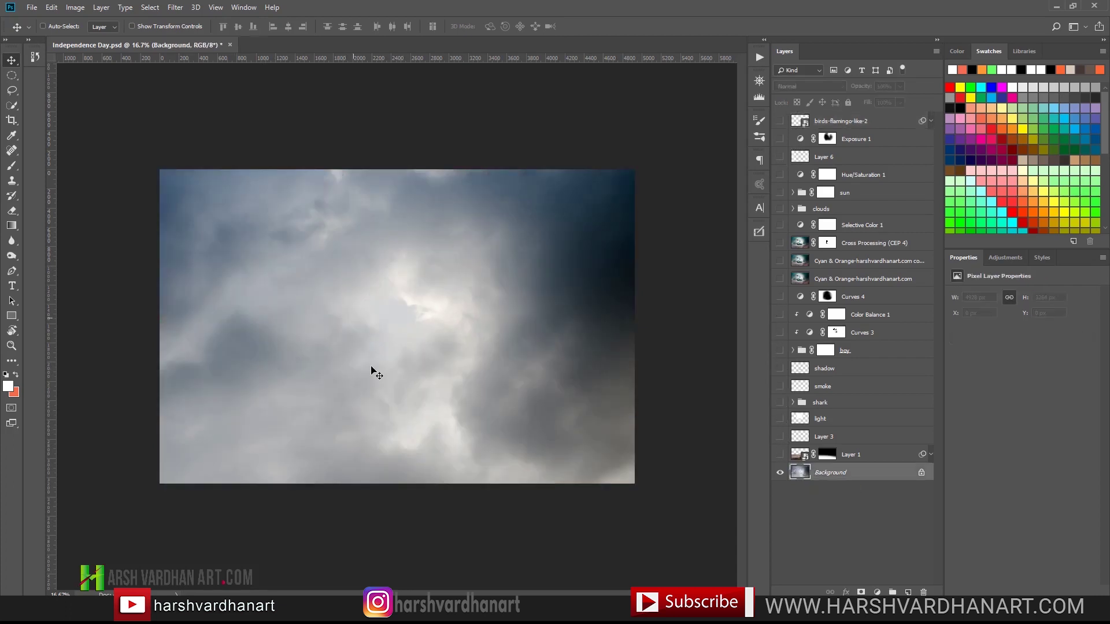
left_click(780, 455)
left_click(829, 458, "shift")
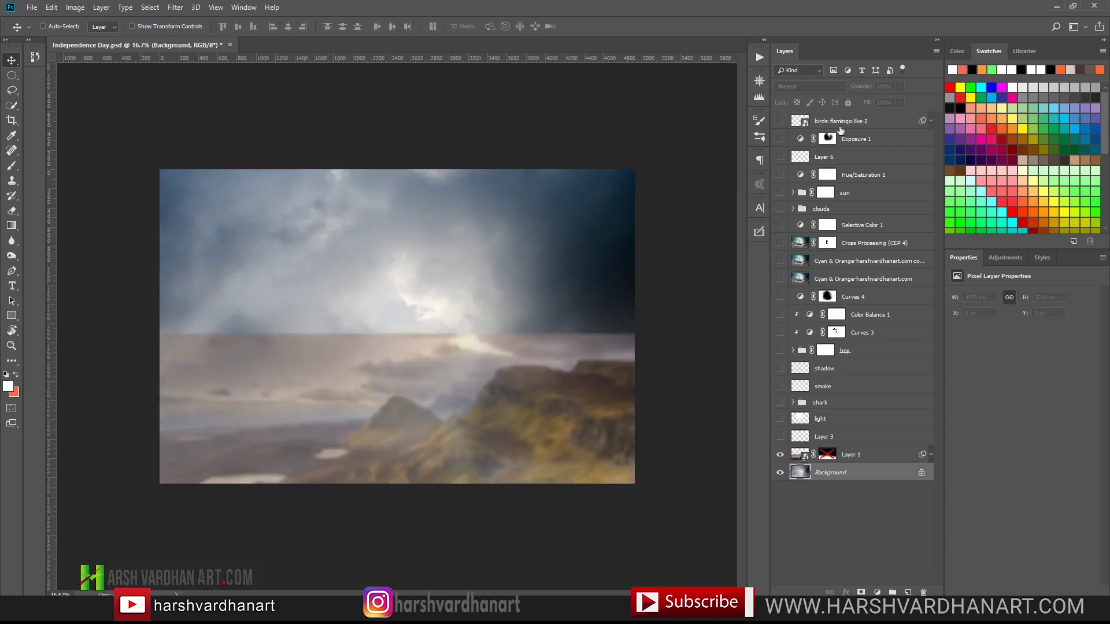
left_click(801, 462)
type("100")
key("Return")
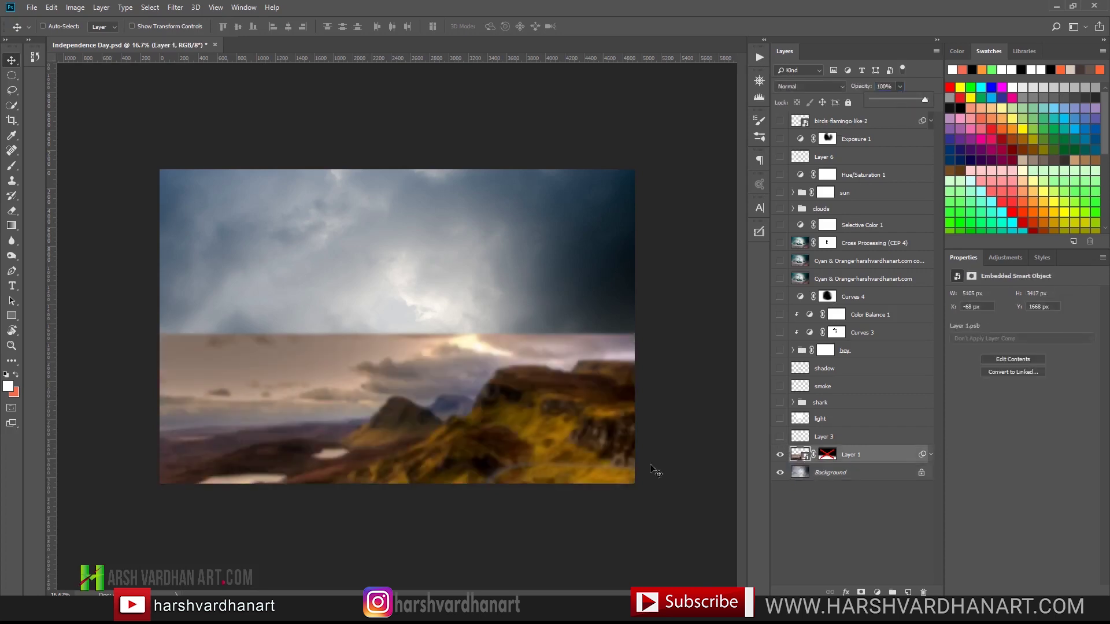
- Reposition the mountain image lower in the frame, then re-enable Layer 1's mask
left_click_drag(553, 405, 553, 245)
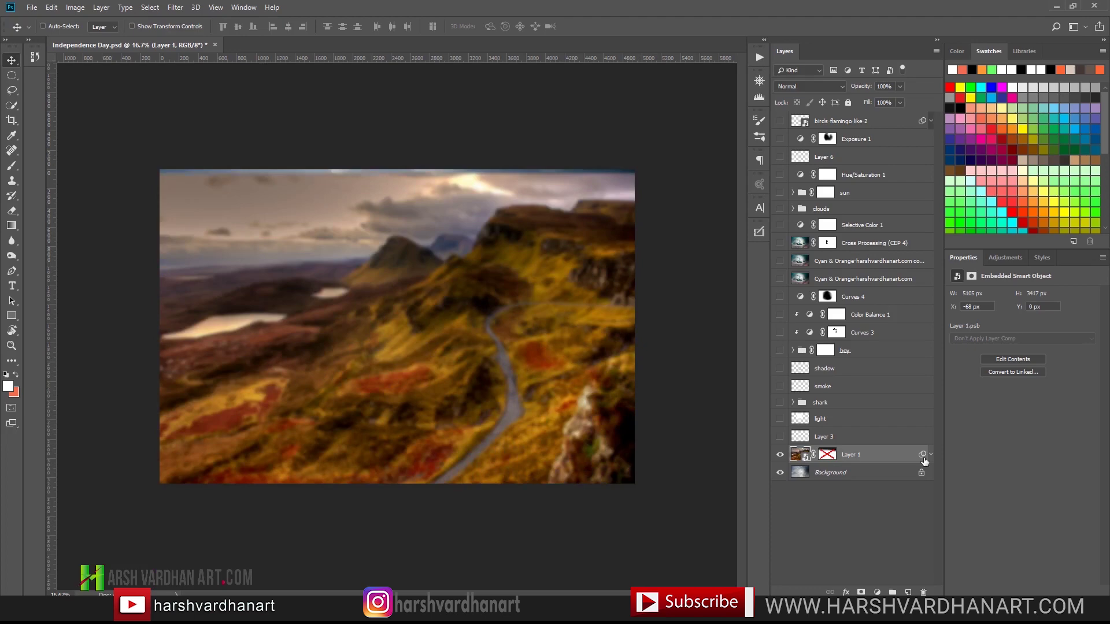
left_click(929, 454)
left_click(804, 472)
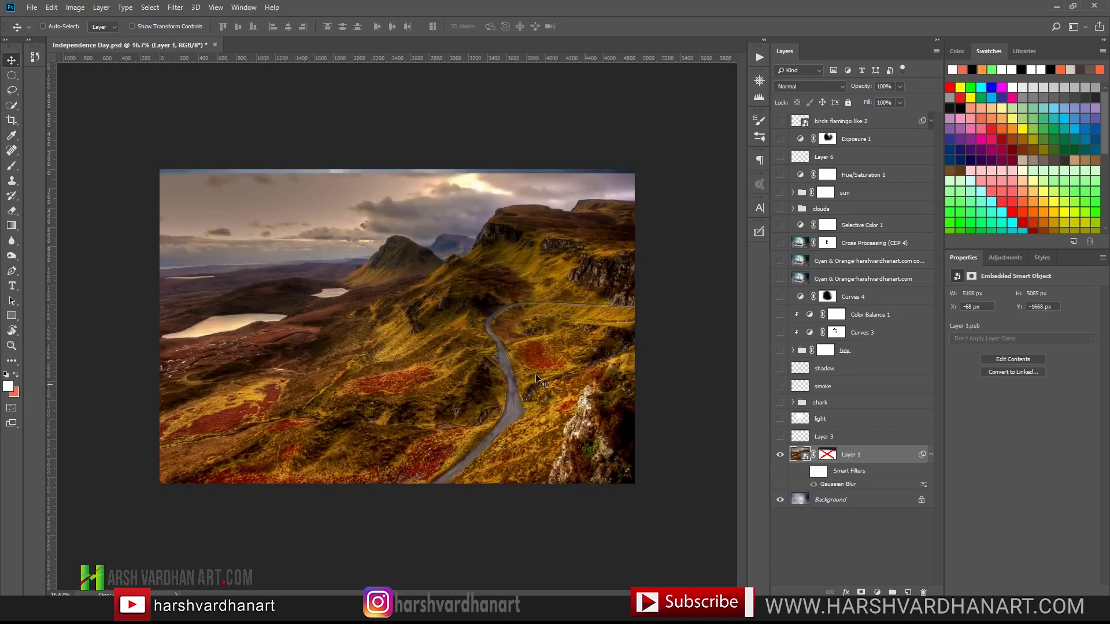
left_click_drag(541, 382, 480, 466)
left_click(828, 455, "shift")
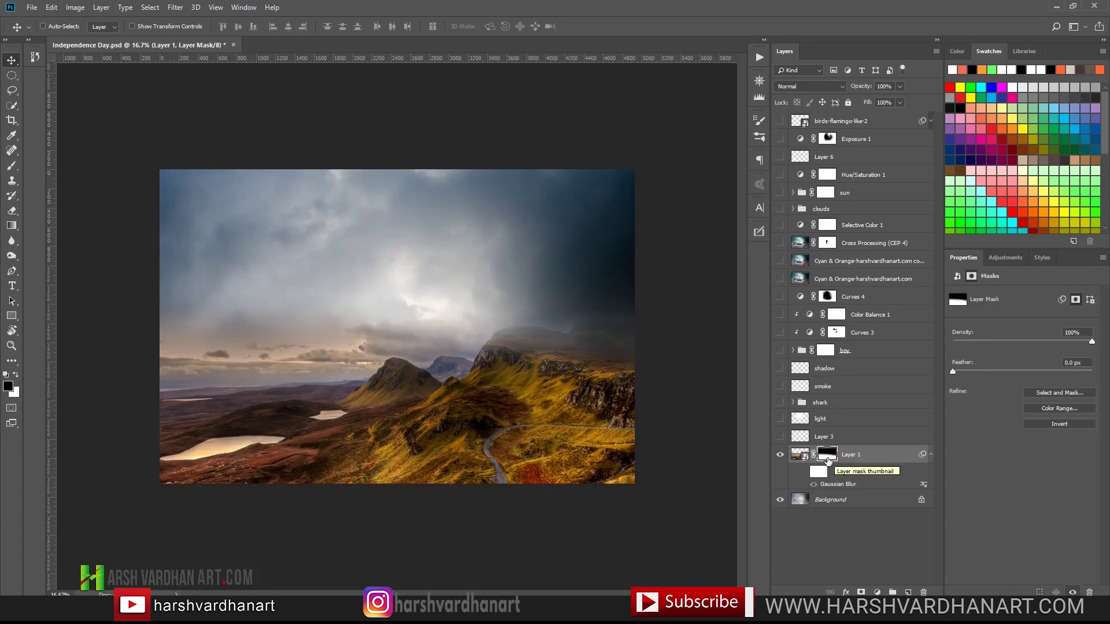
- Compare the masked blend and turn Layer 1's Gaussian Blur smart filter back on
left_click(12, 225)
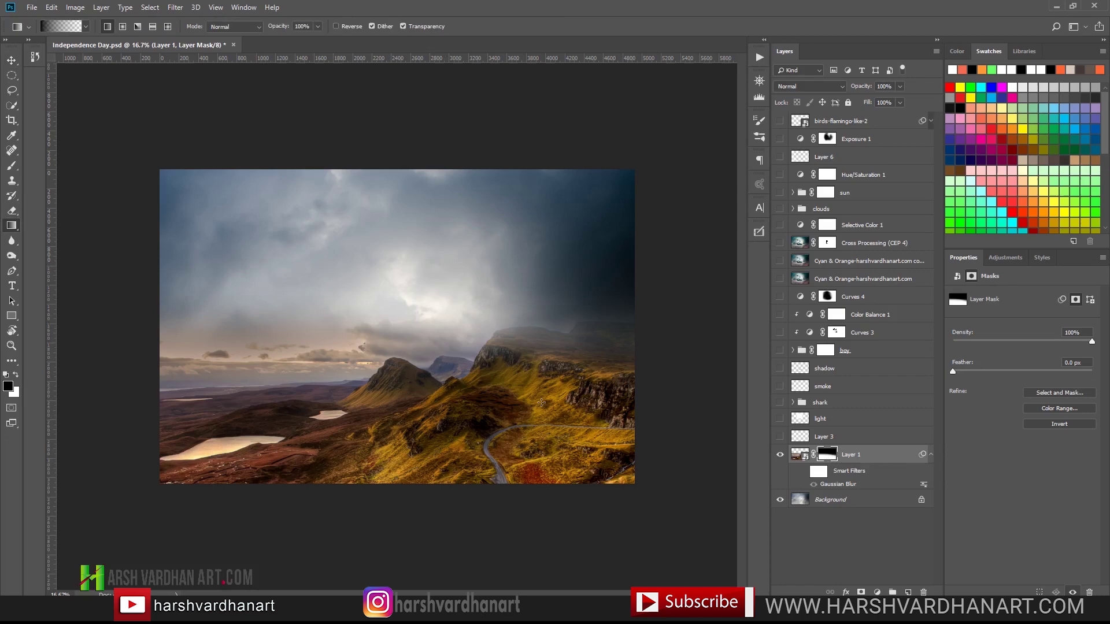
left_click(780, 455)
left_click(780, 455)
left_click(835, 457, "shift")
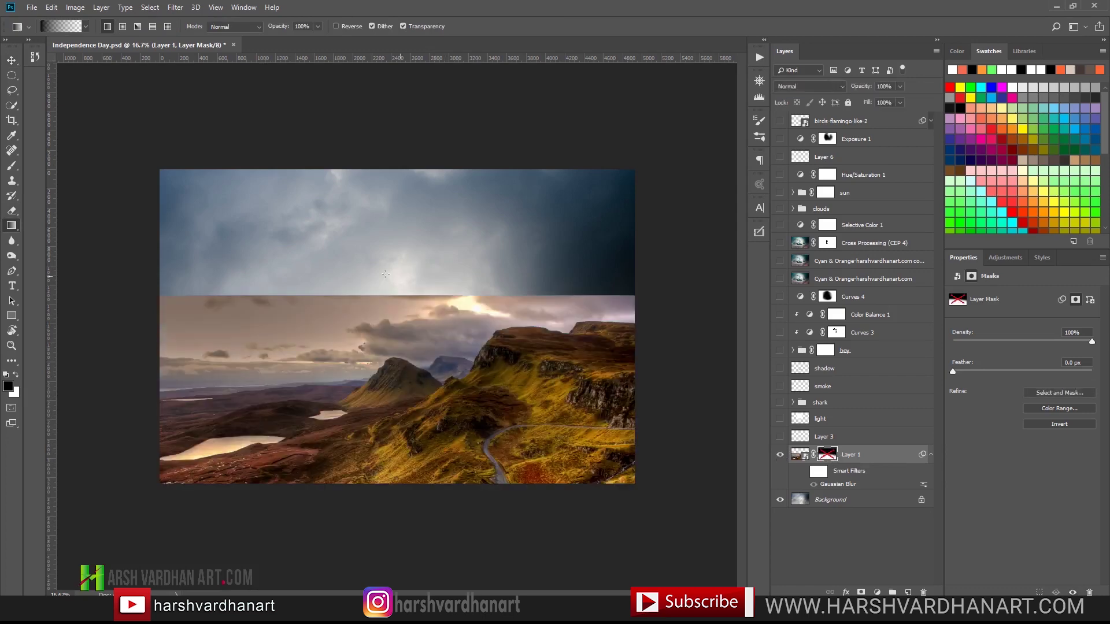
left_click(832, 459, "shift")
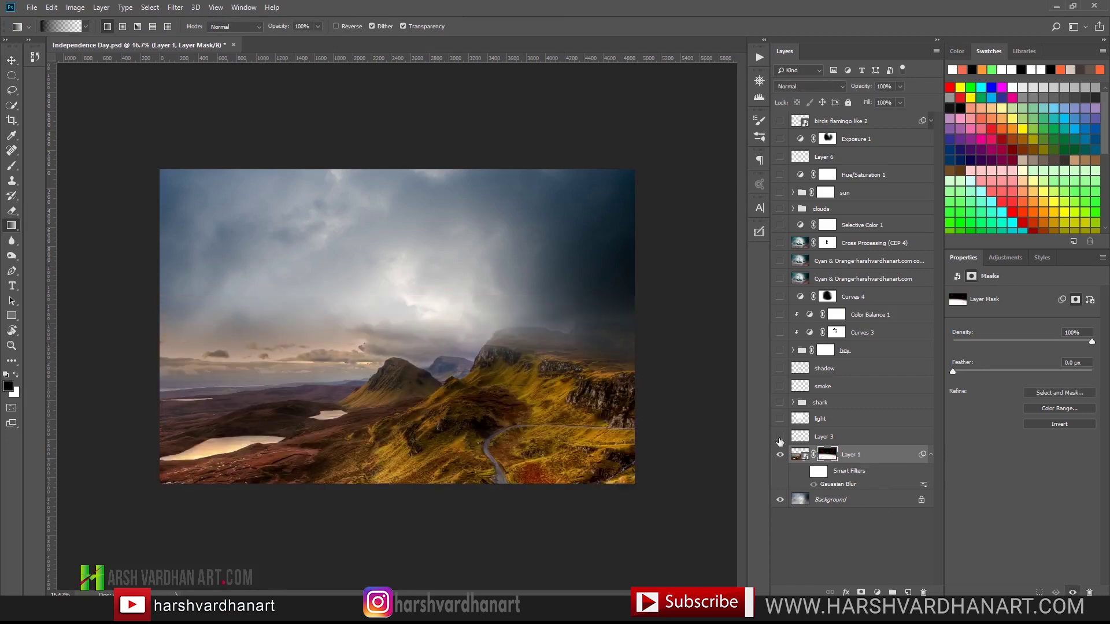
left_click(828, 489)
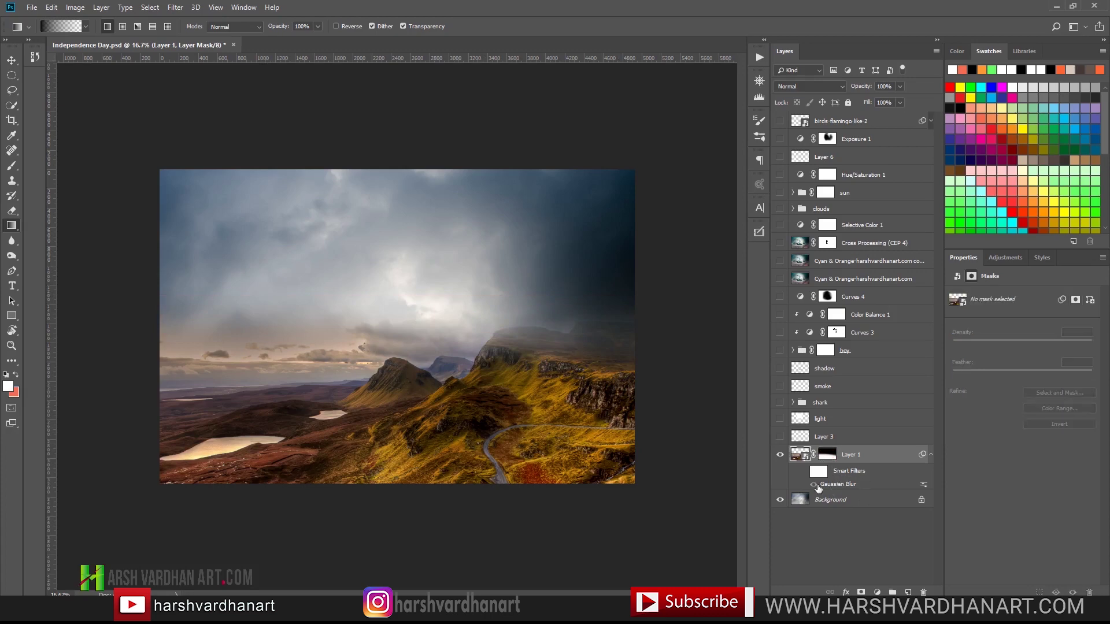
left_click(803, 471)
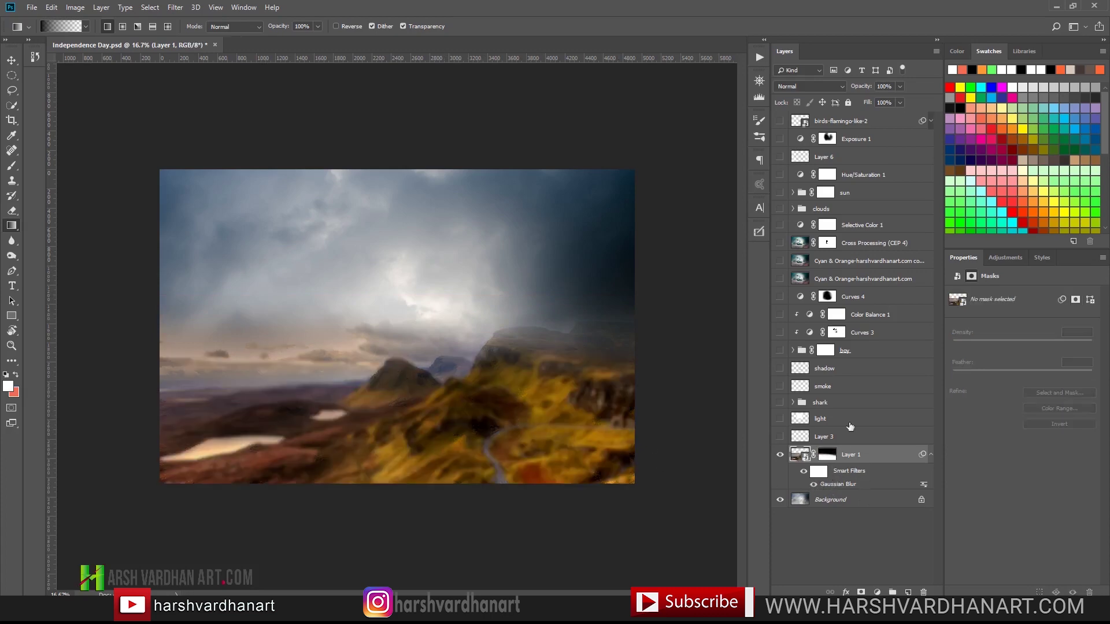
- Fade Layer 1 to 53% opacity and show the Screen-blended light glow layer
left_click(854, 91)
type("53")
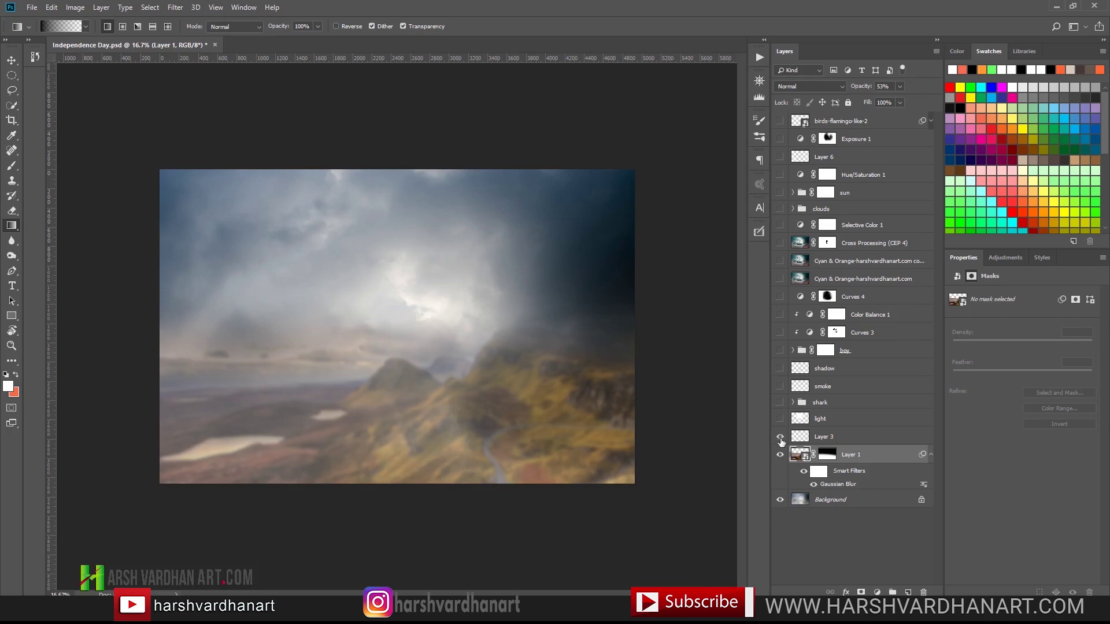
left_click(799, 437)
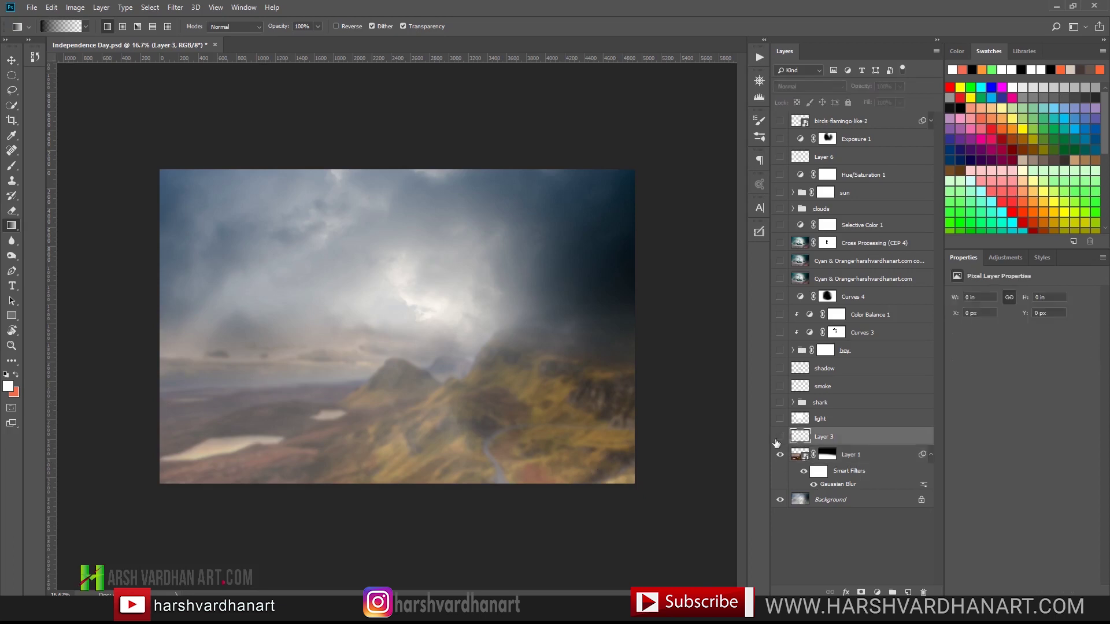
left_click(780, 438)
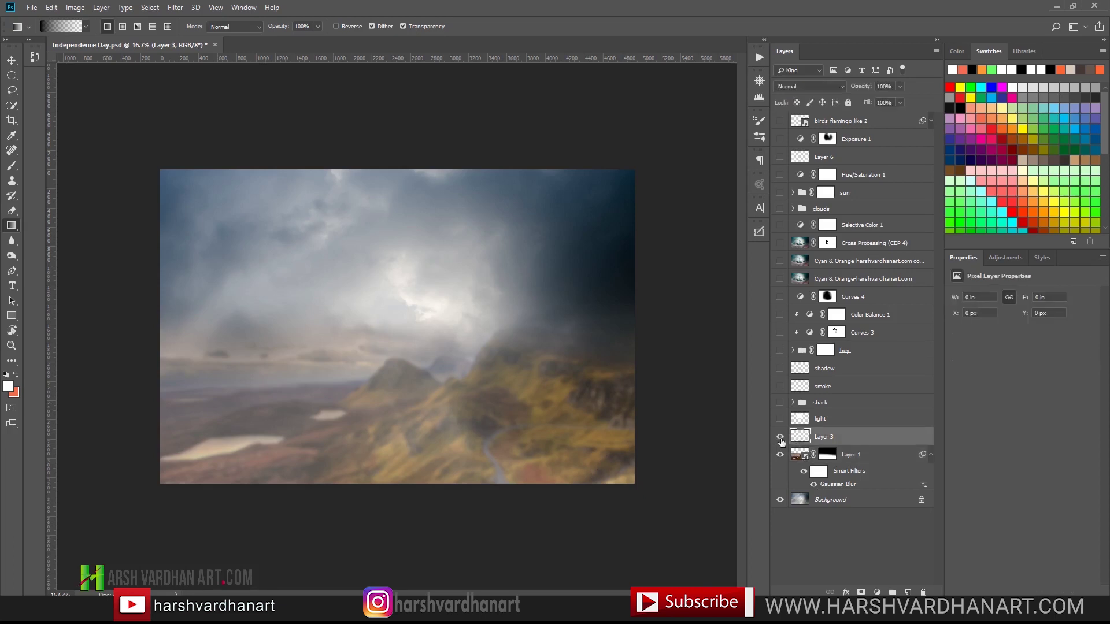
left_click(781, 437)
left_click(780, 418)
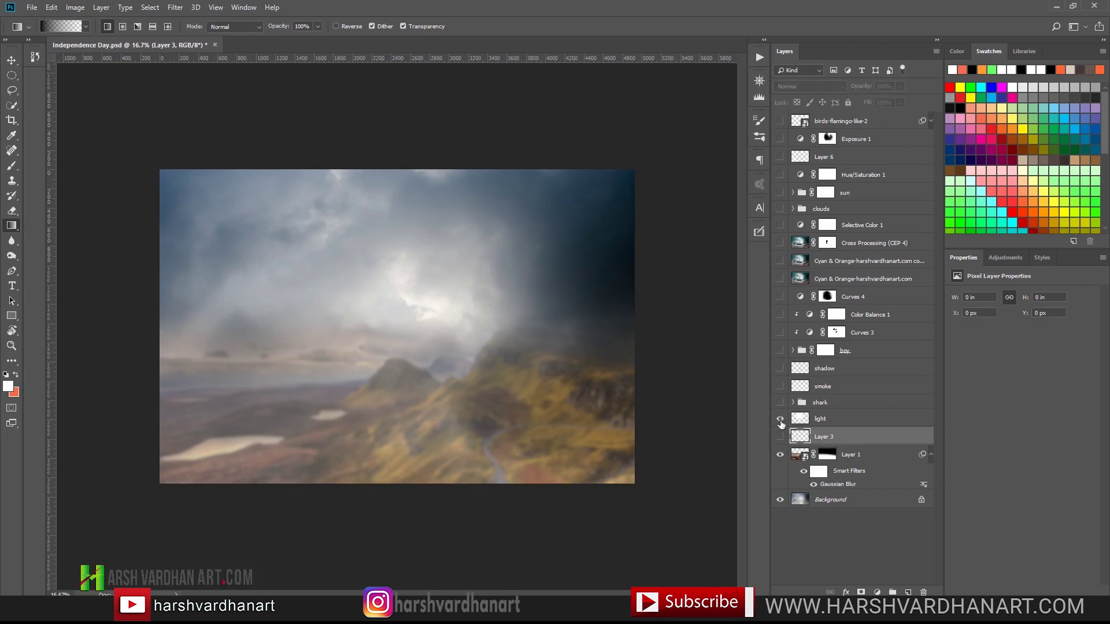
left_click(803, 422)
left_click(780, 419)
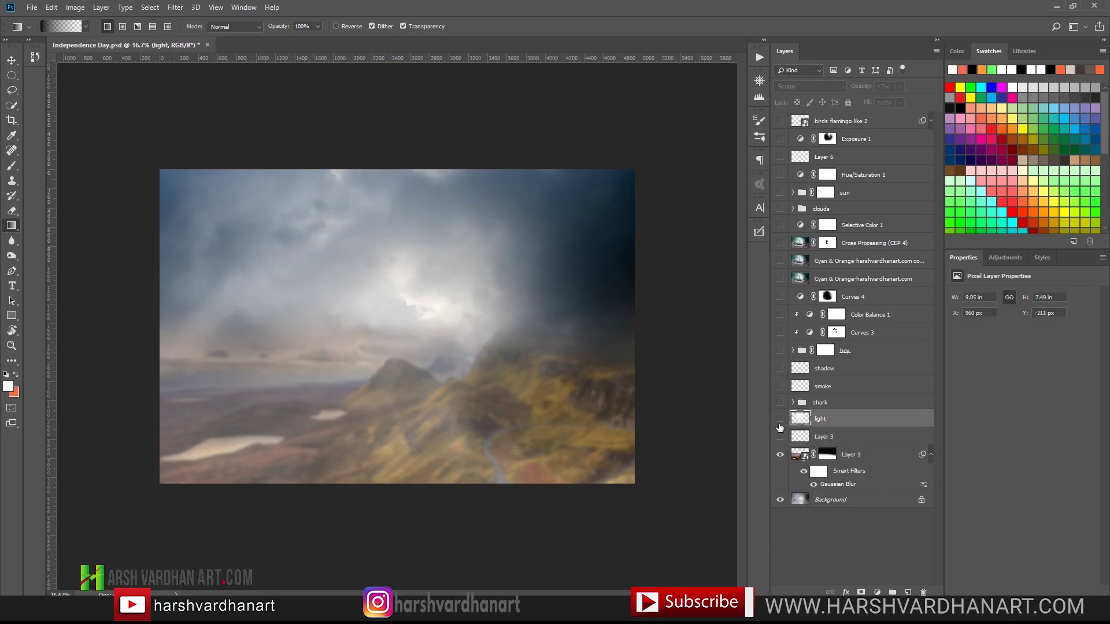
left_click(780, 419)
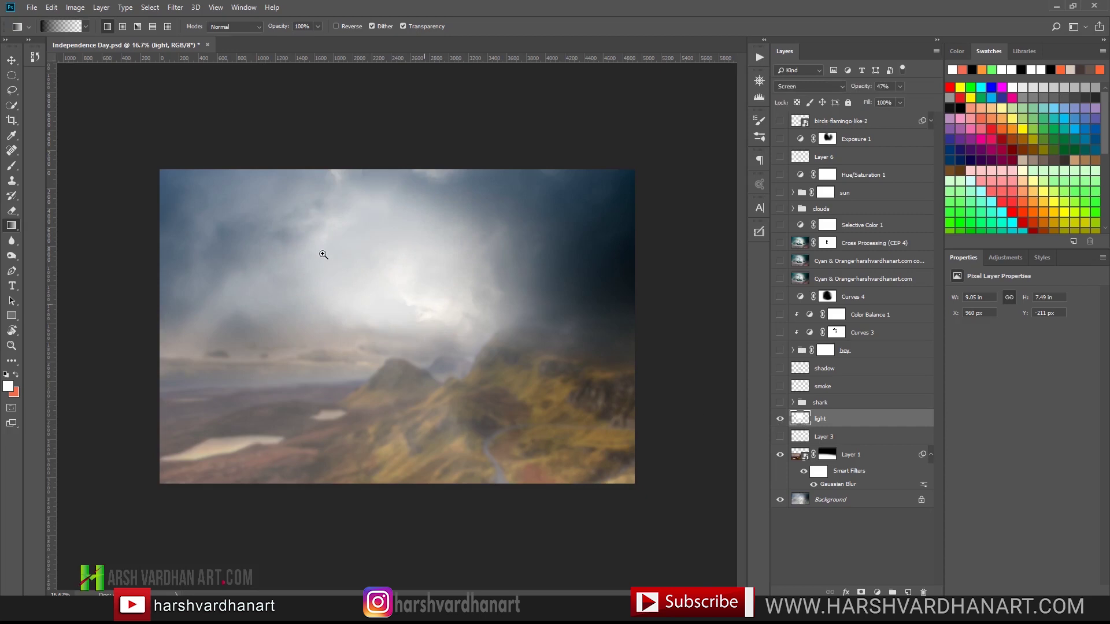
- Enlarge the light glow to about 118.6% with Free Transform
scroll(309, 258, "up", 3)
left_click(12, 166)
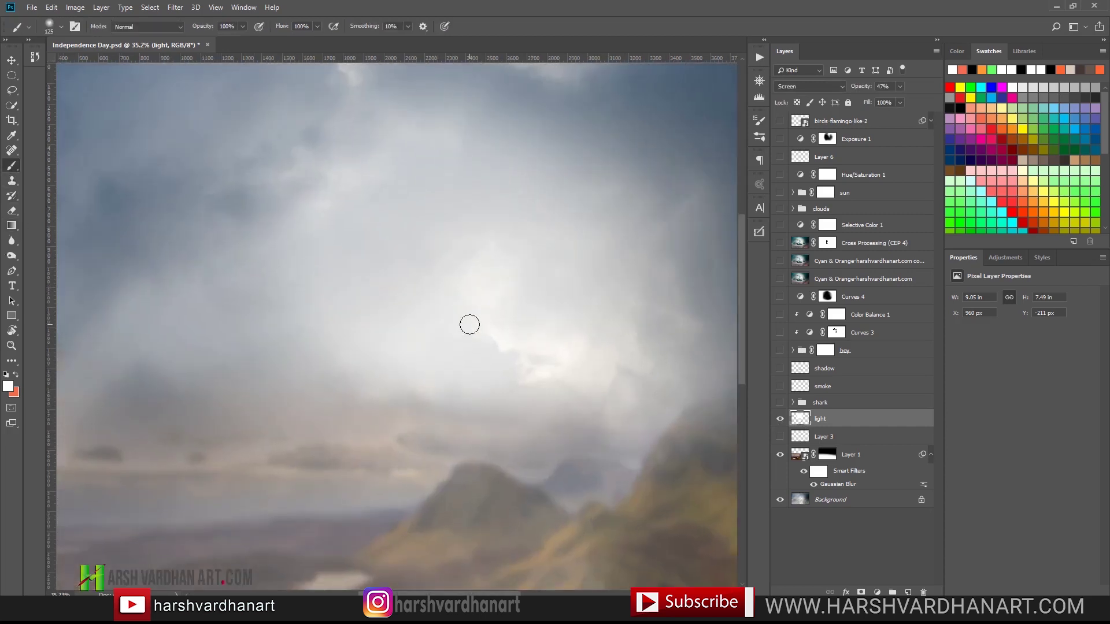
key("ctrl+t")
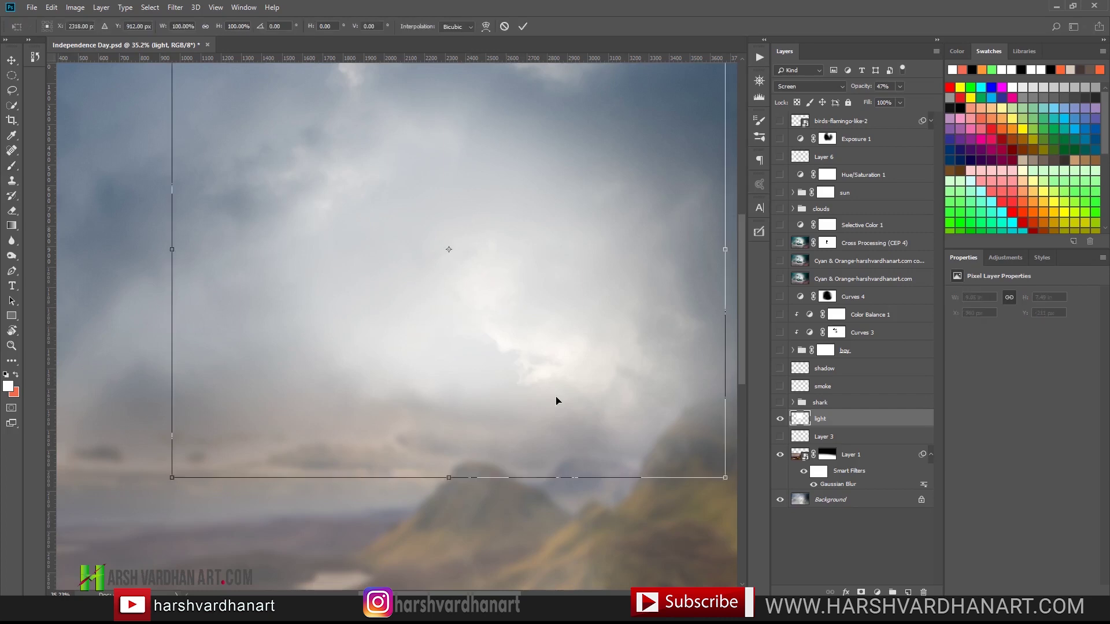
left_click_drag(144, 518, 125, 523)
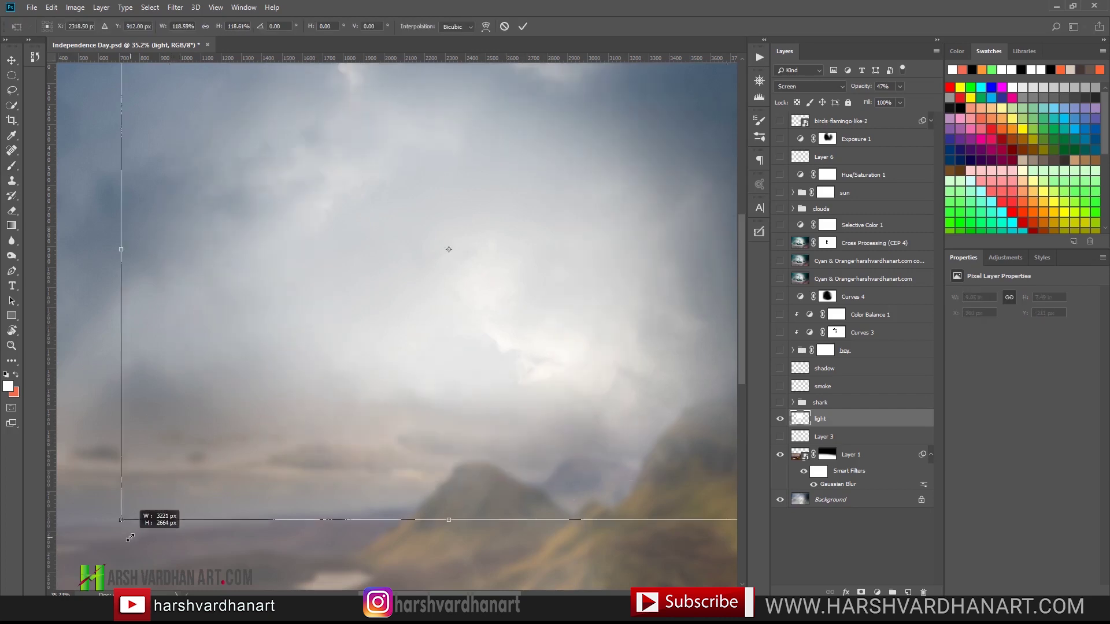
key("Return")
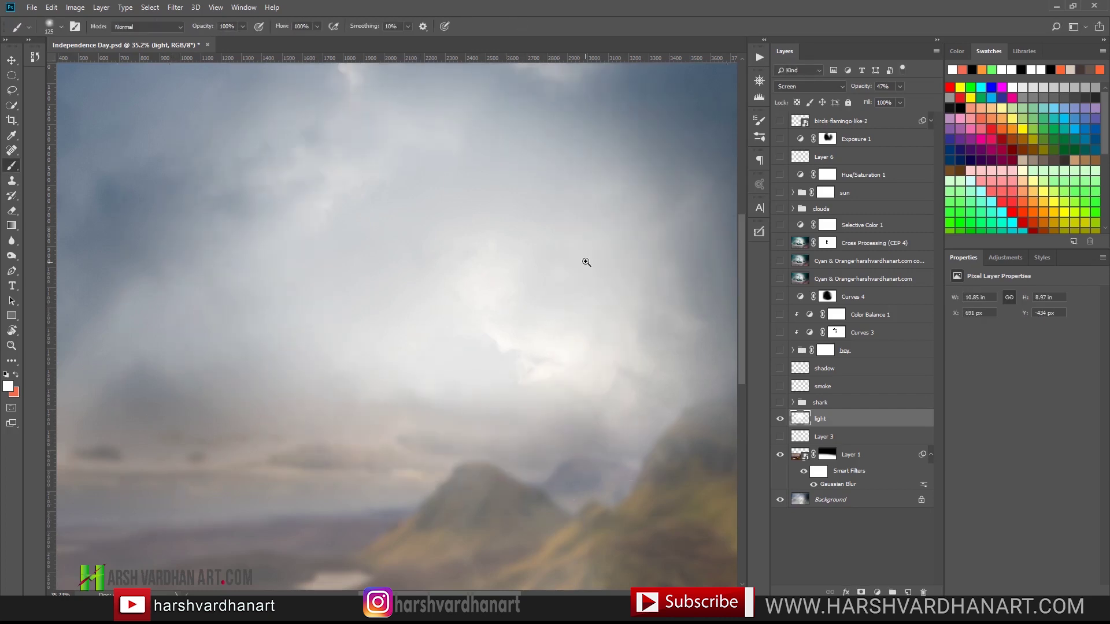
scroll(584, 258, "down", 3)
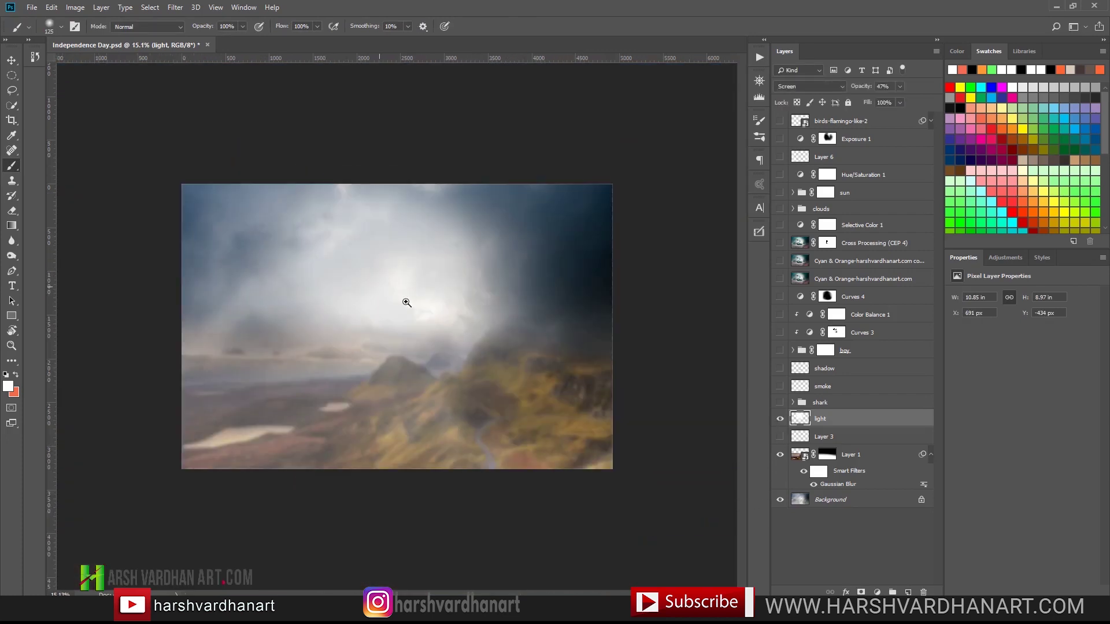
scroll(406, 302, "up", 2)
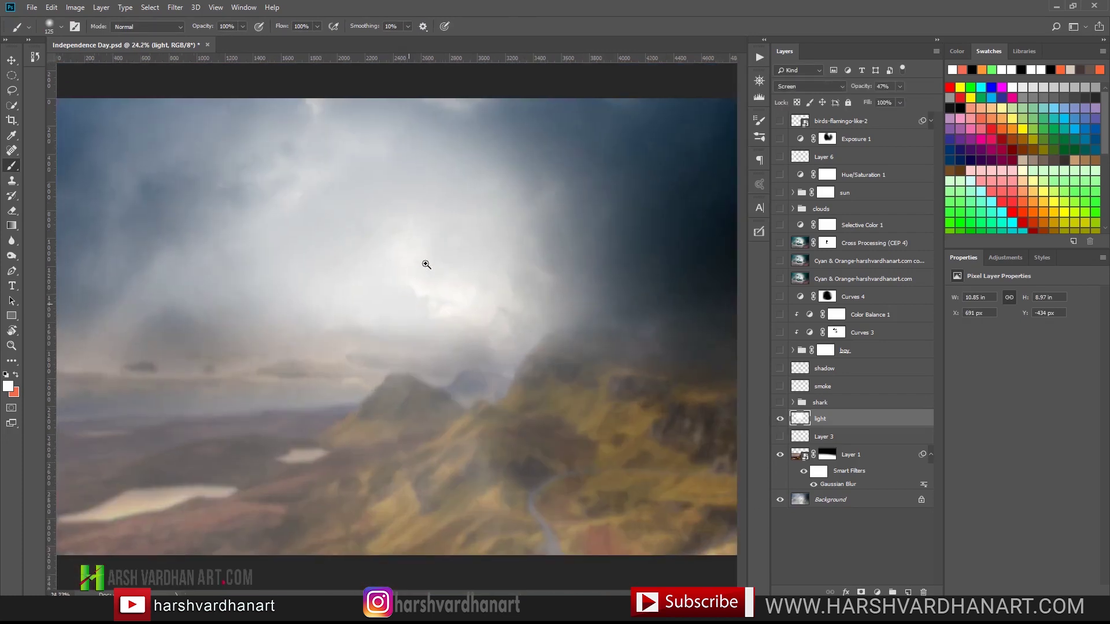
- Show the shark group with its colour adjustments off and reveal its smart filters
left_click(780, 419)
left_click(792, 402)
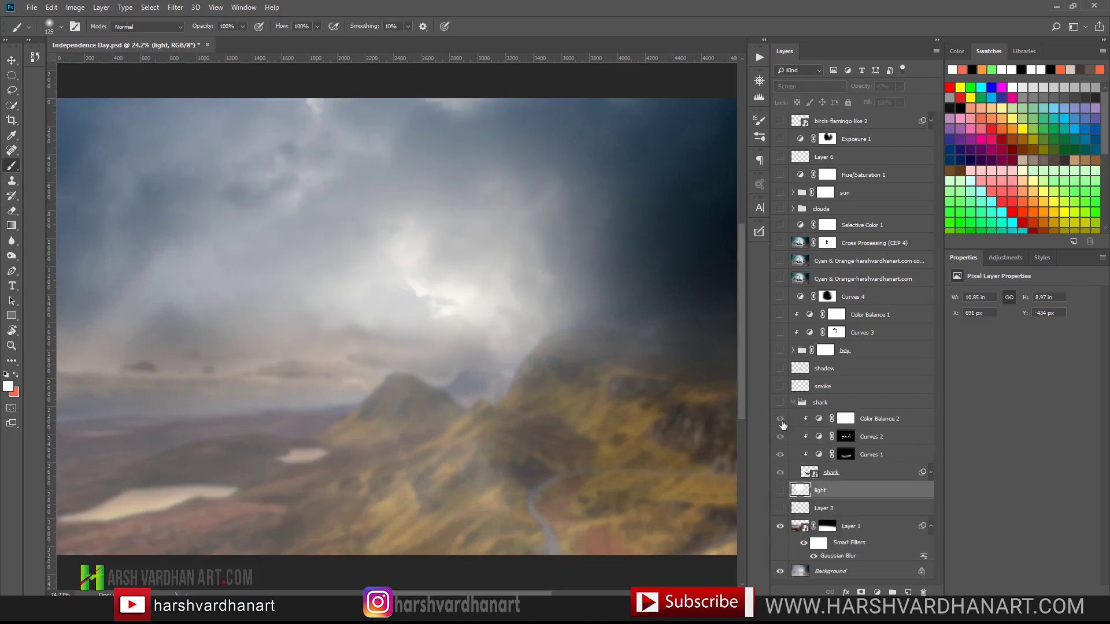
left_click(780, 403)
left_click_drag(779, 419, 781, 459)
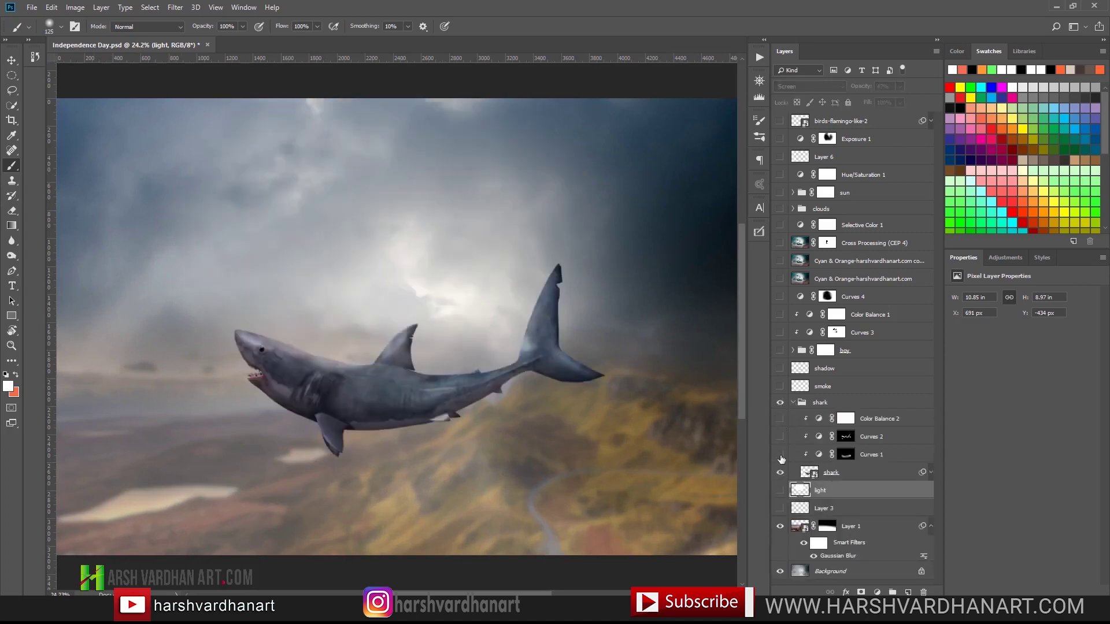
left_click(817, 476)
left_click(929, 473)
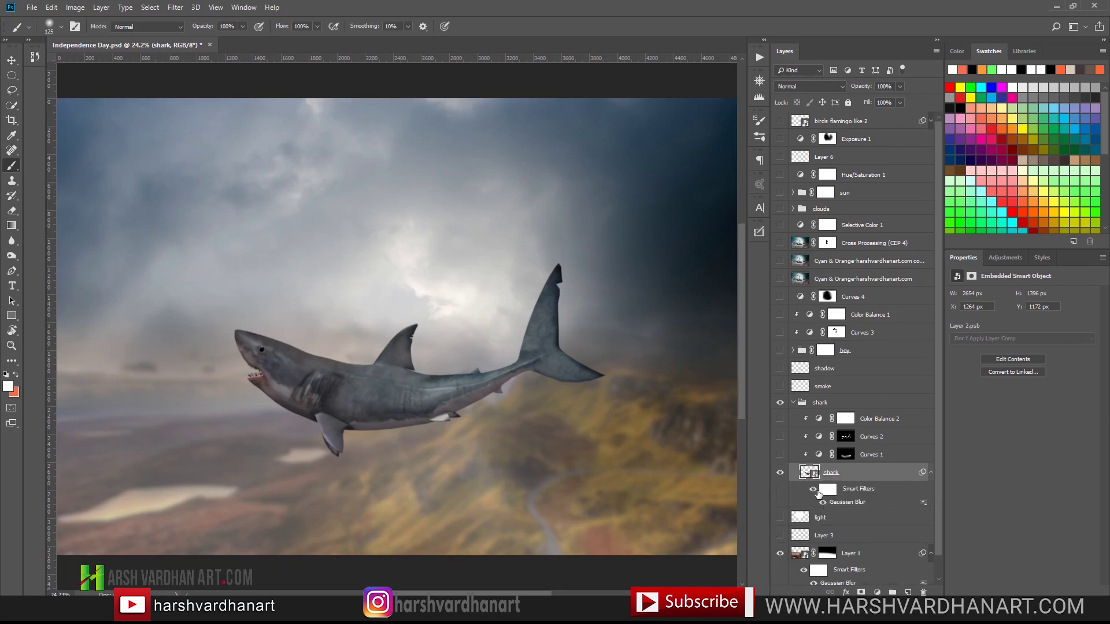
- Keep the shark's Gaussian Blur at 1.8 px radius and turn on Curves 1
scroll(381, 391, "up", 3)
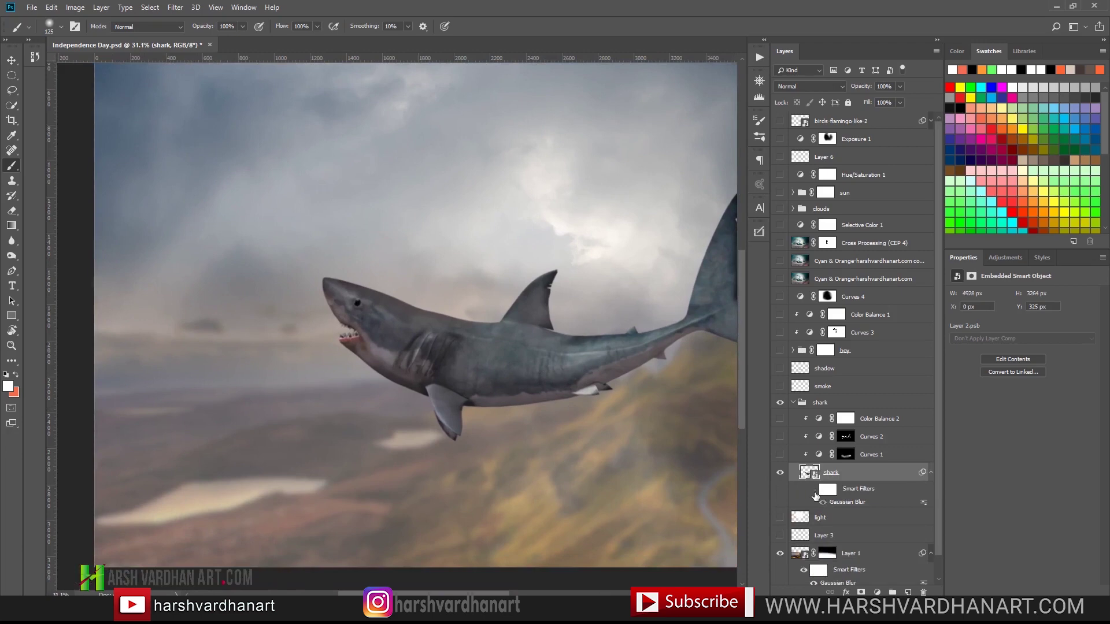
double_click(847, 502)
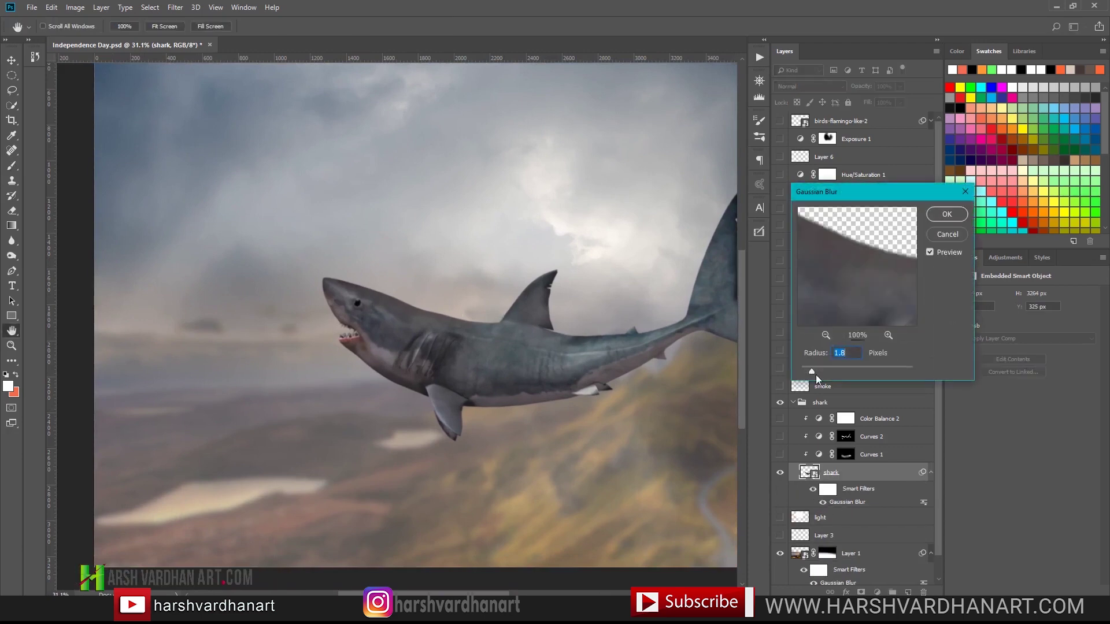
left_click(947, 214)
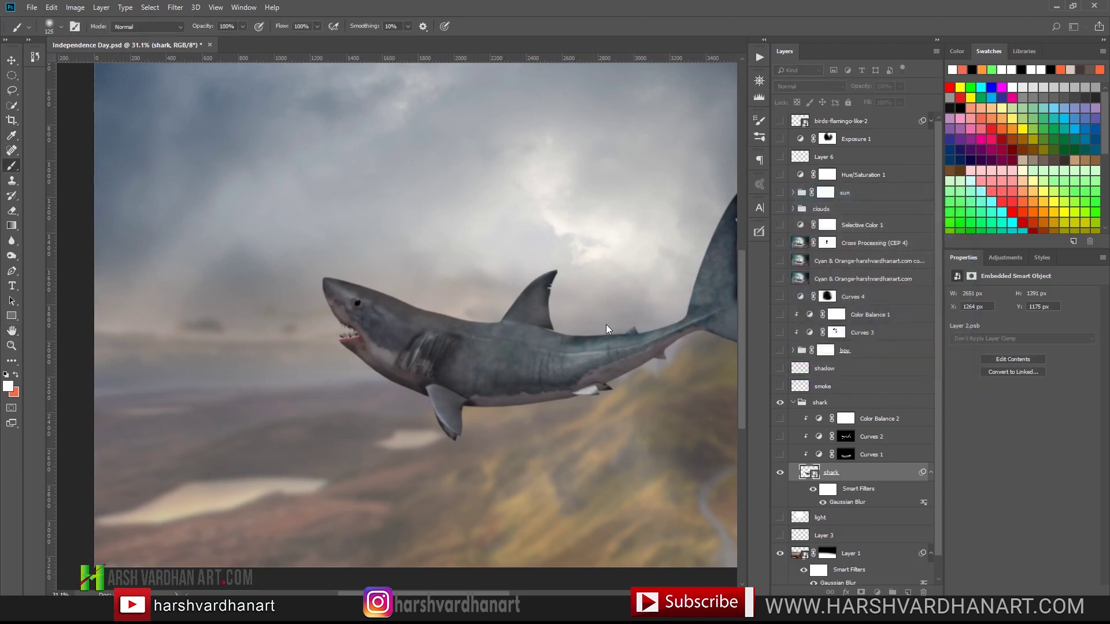
left_click(813, 456)
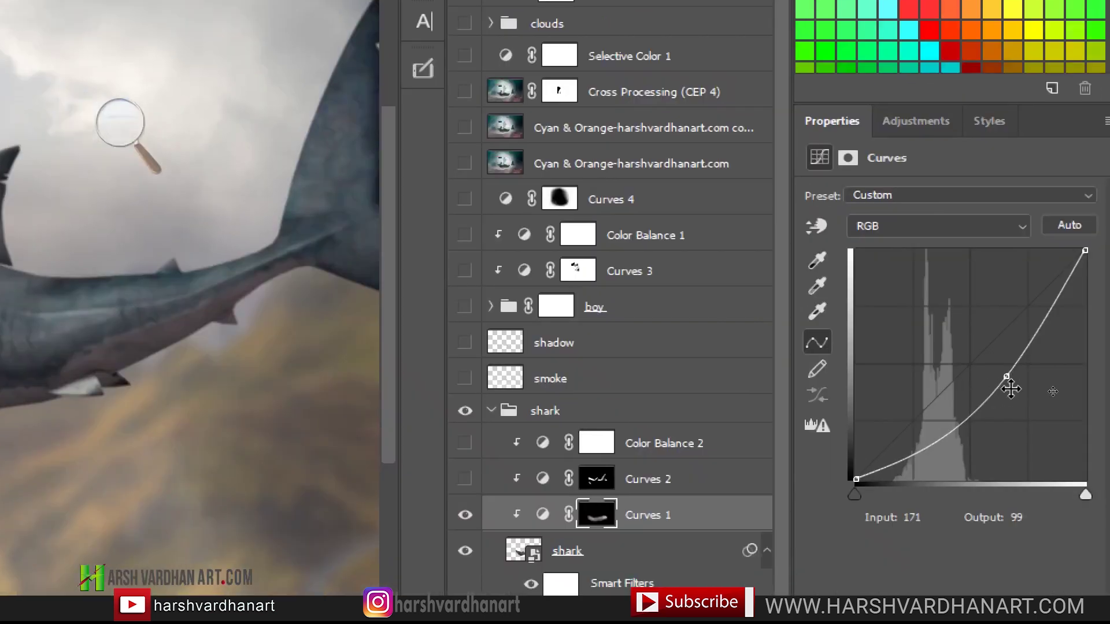
- Compare Curves 1 on the shark and turn on the Curves 2 brightening
left_click(593, 521)
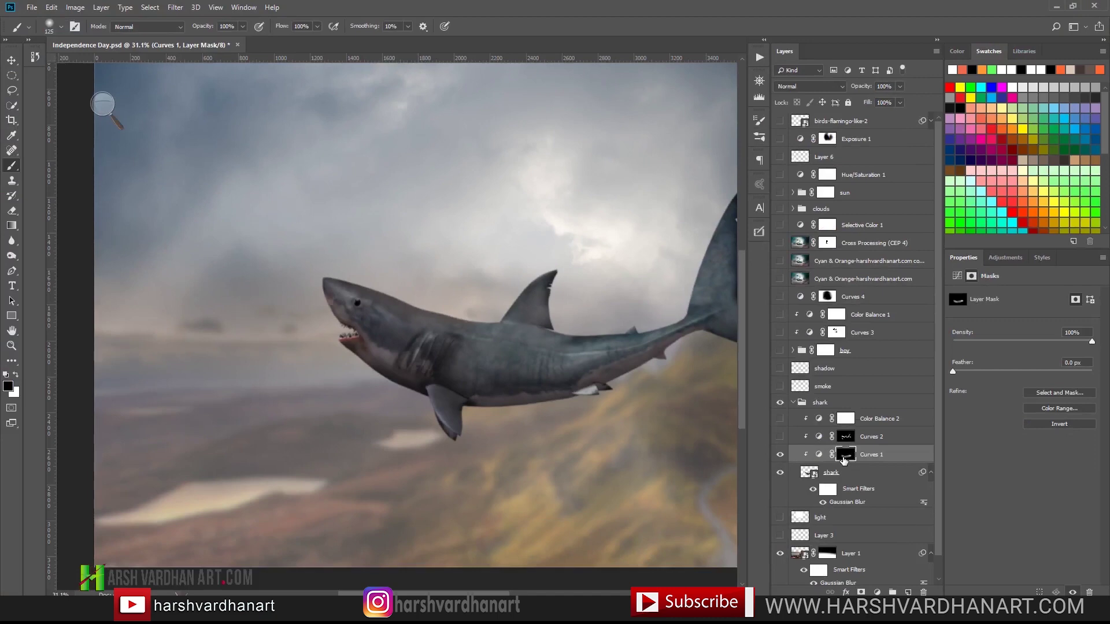
left_click(780, 456)
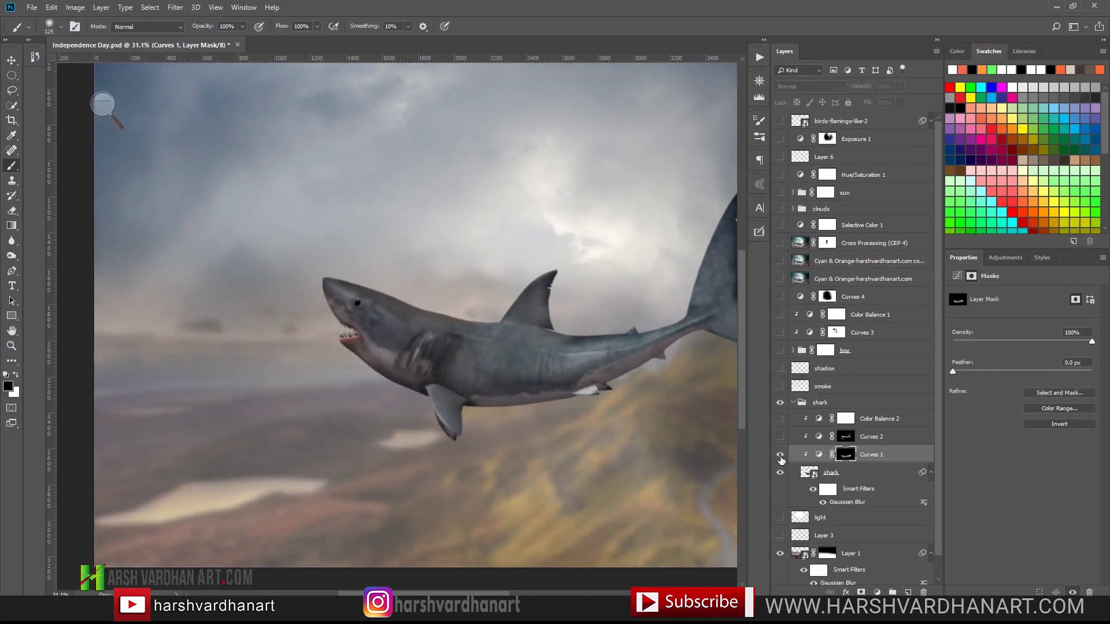
left_click(781, 456)
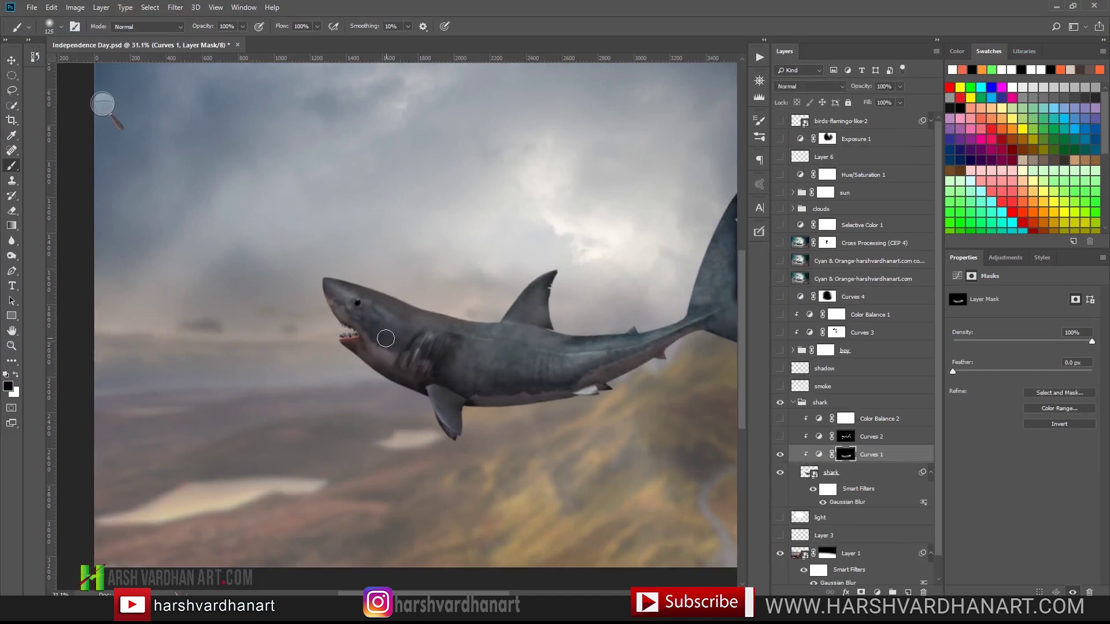
scroll(664, 410, "right", 3)
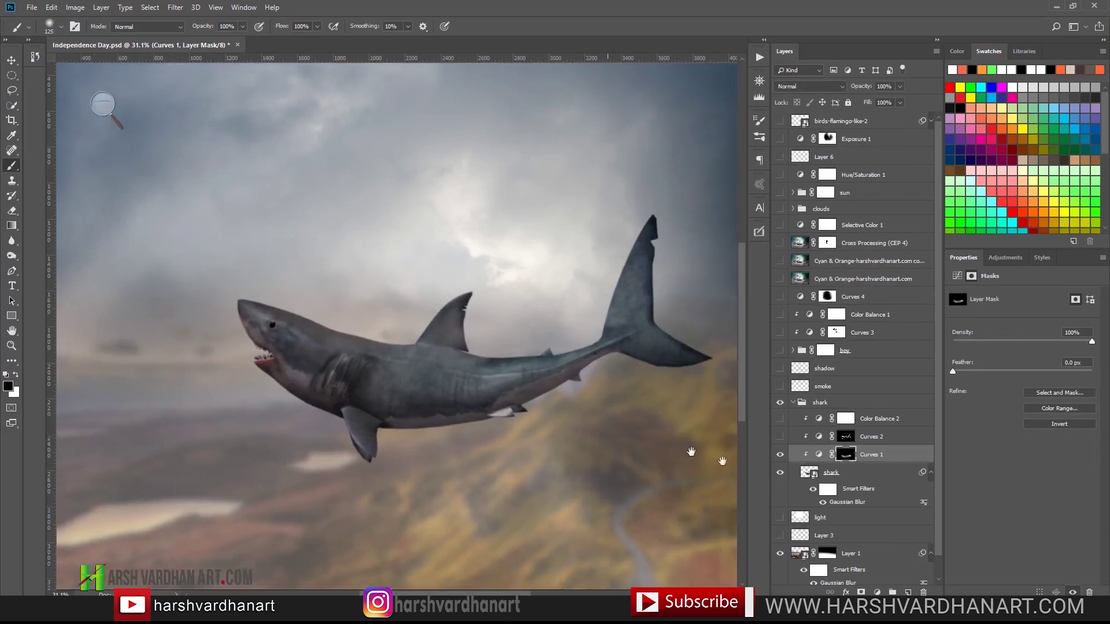
left_click(780, 437)
left_click(818, 439)
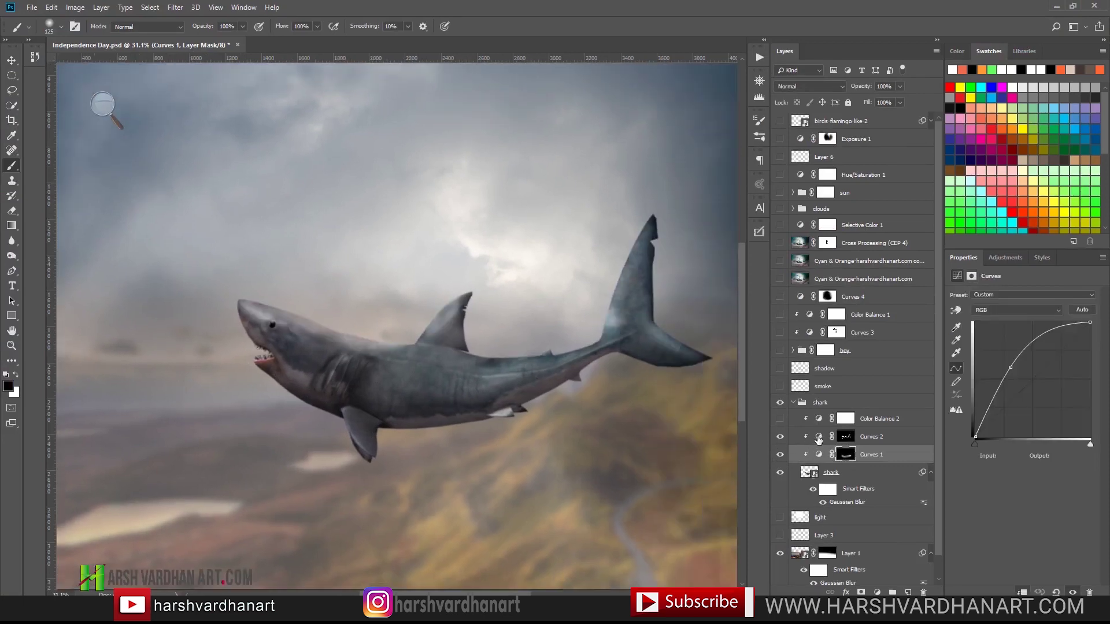
left_click(818, 437)
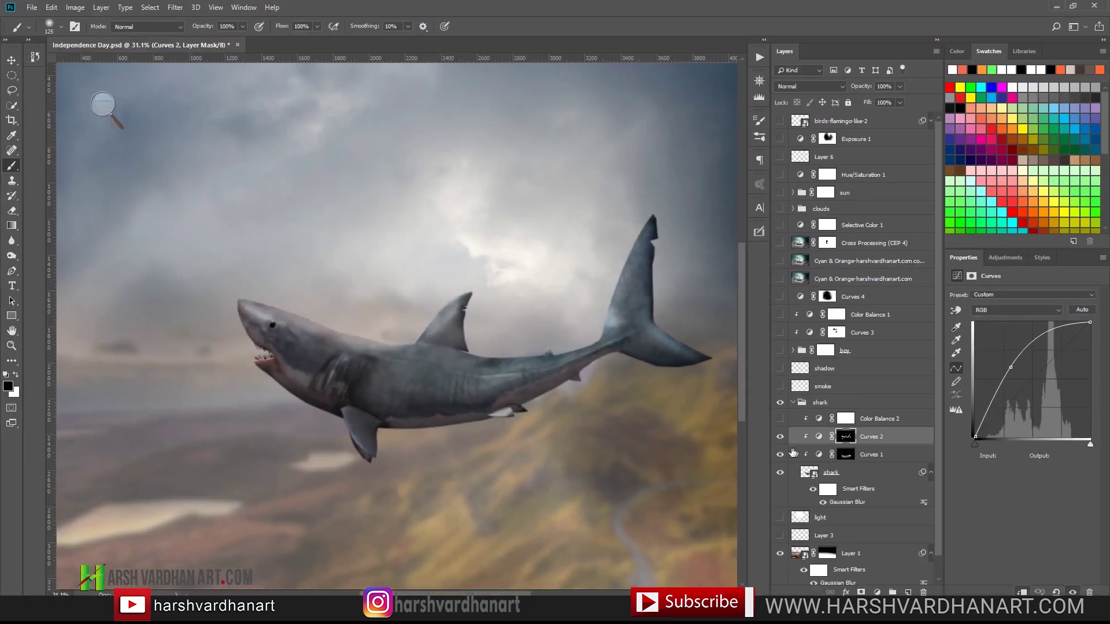
left_click(780, 436)
left_click(780, 437)
left_click(780, 438)
- Review Color Balance 2's Cyan–Red -5 and Magenta–Green -4 midtone values
scroll(570, 211, "down", 3)
mouse_move(470, 248)
left_mouse_down()
mouse_move(372, 332)
mouse_move(361, 387)
mouse_move(376, 391)
left_mouse_up()
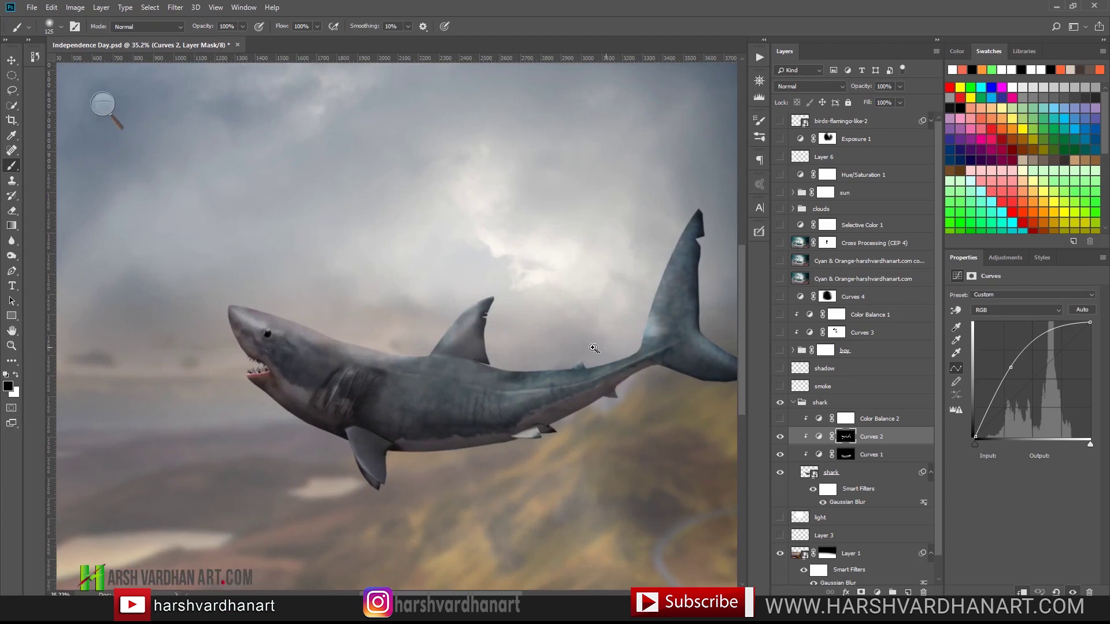
scroll(595, 346, "down", 2)
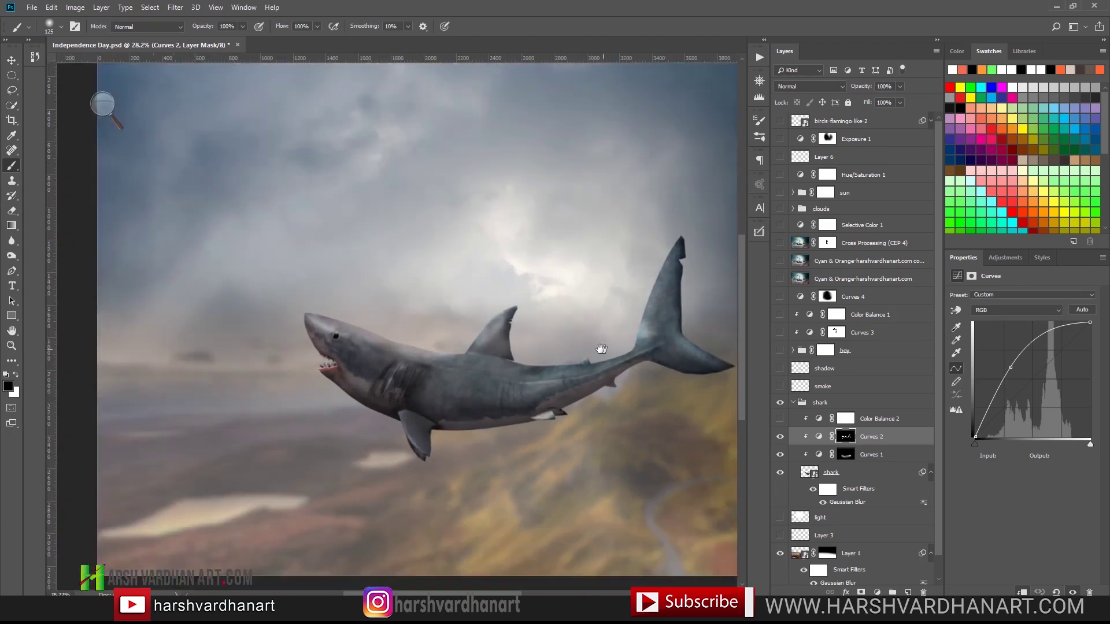
left_click(816, 423)
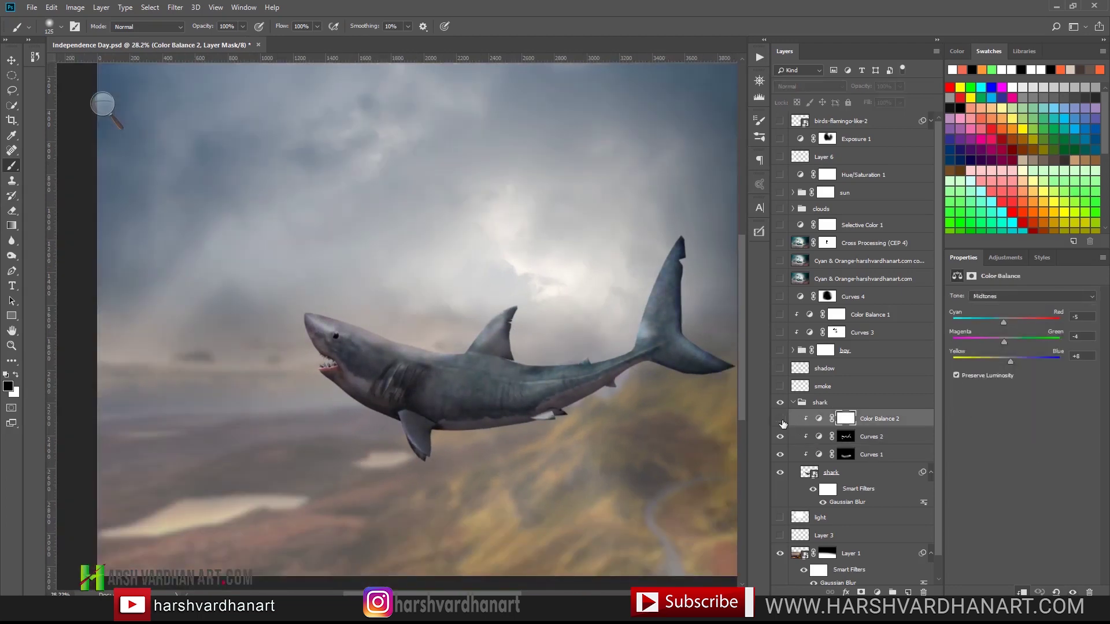
scroll(604, 393, "down", 1)
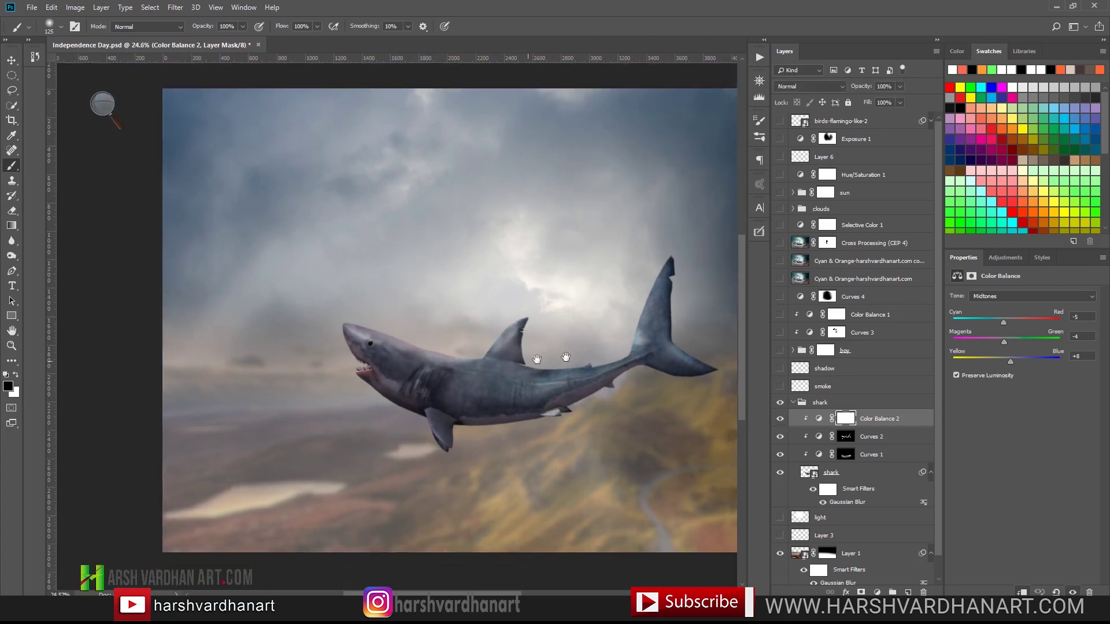
scroll(629, 396, "down", 1)
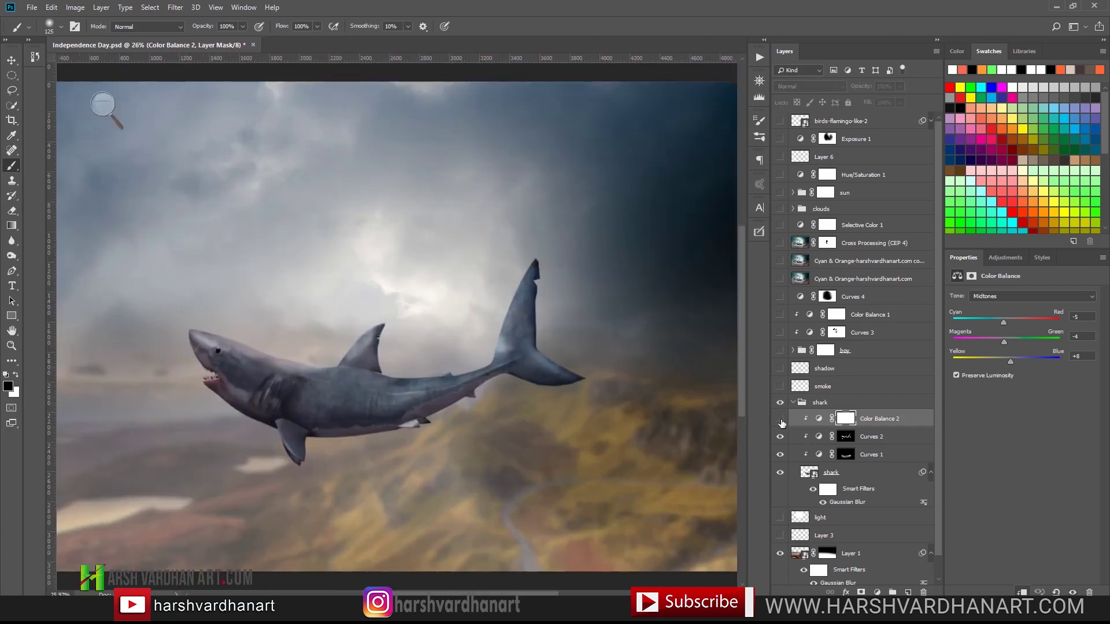
scroll(307, 373, "up", 3)
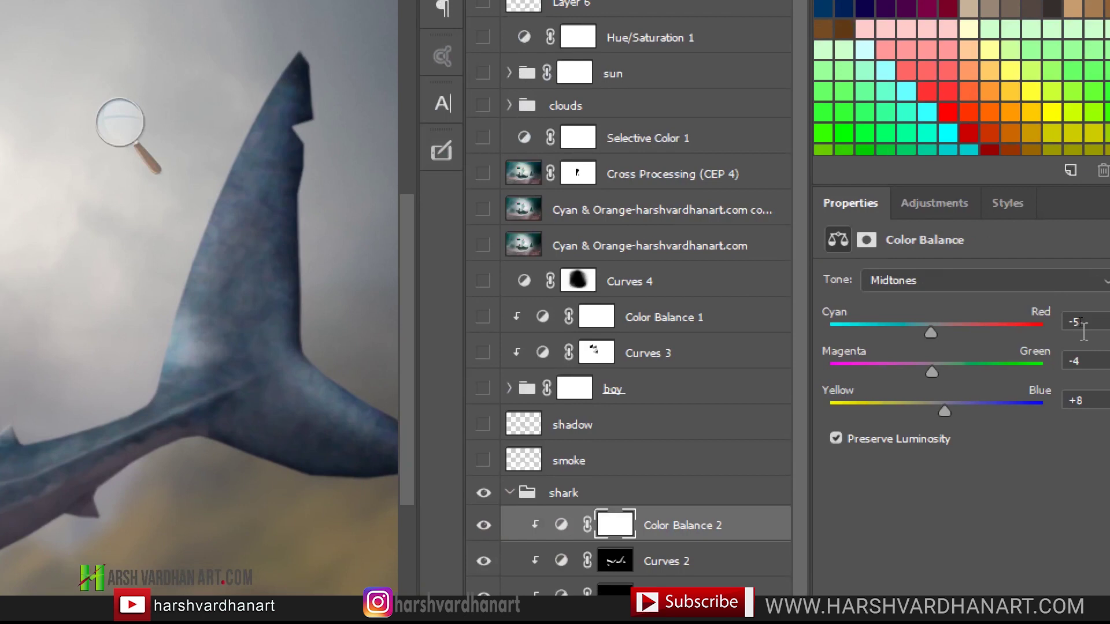
left_click(1089, 327)
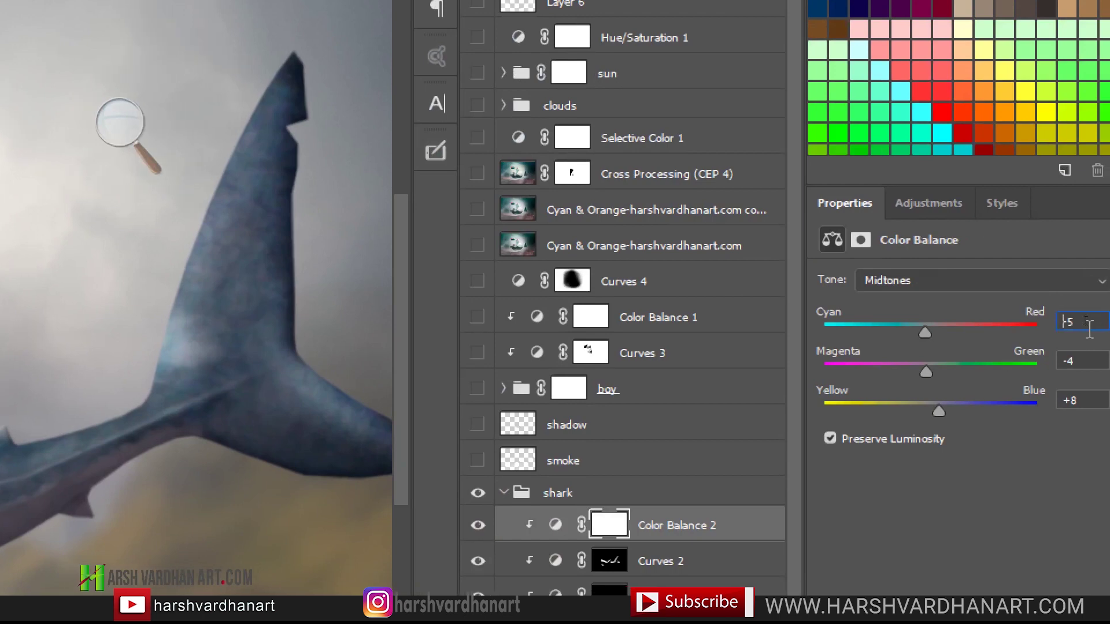
left_click(1063, 361)
scroll(1030, 272, "up", 1)
- Check the Highlights range, then confirm the Yellow–Blue midtone value of +8
left_click(1035, 290)
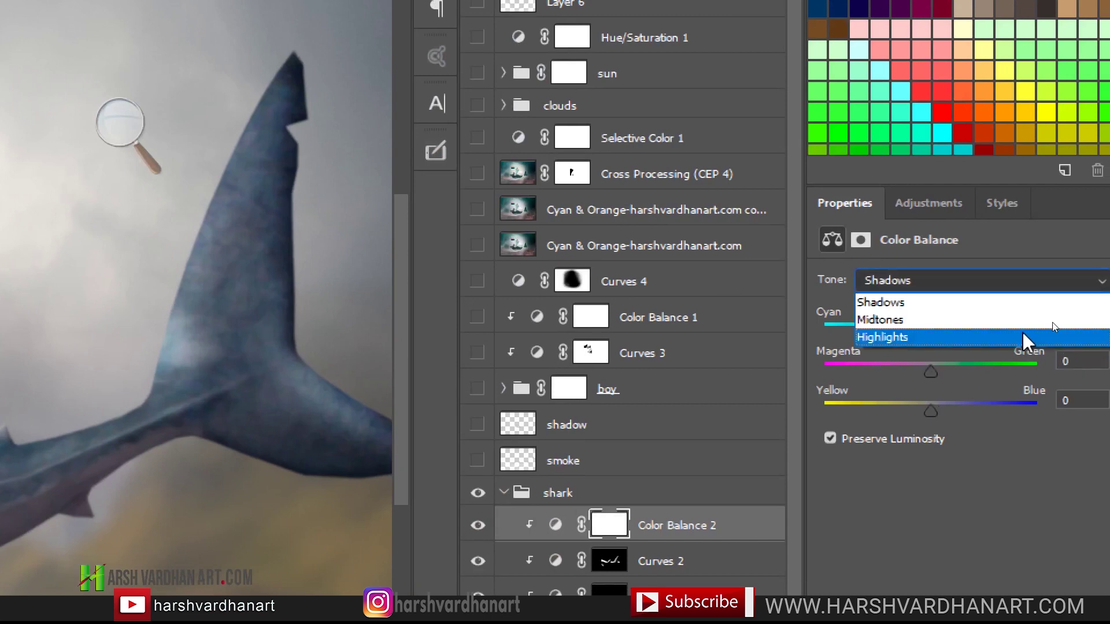
left_click(1023, 337)
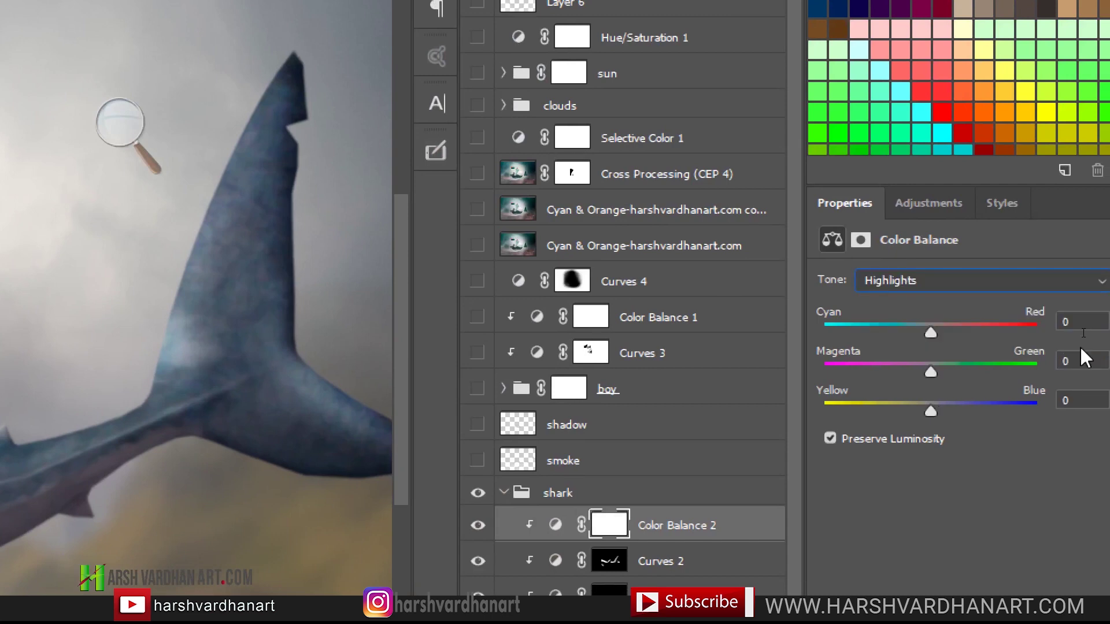
left_click(1058, 281)
left_click(1035, 312)
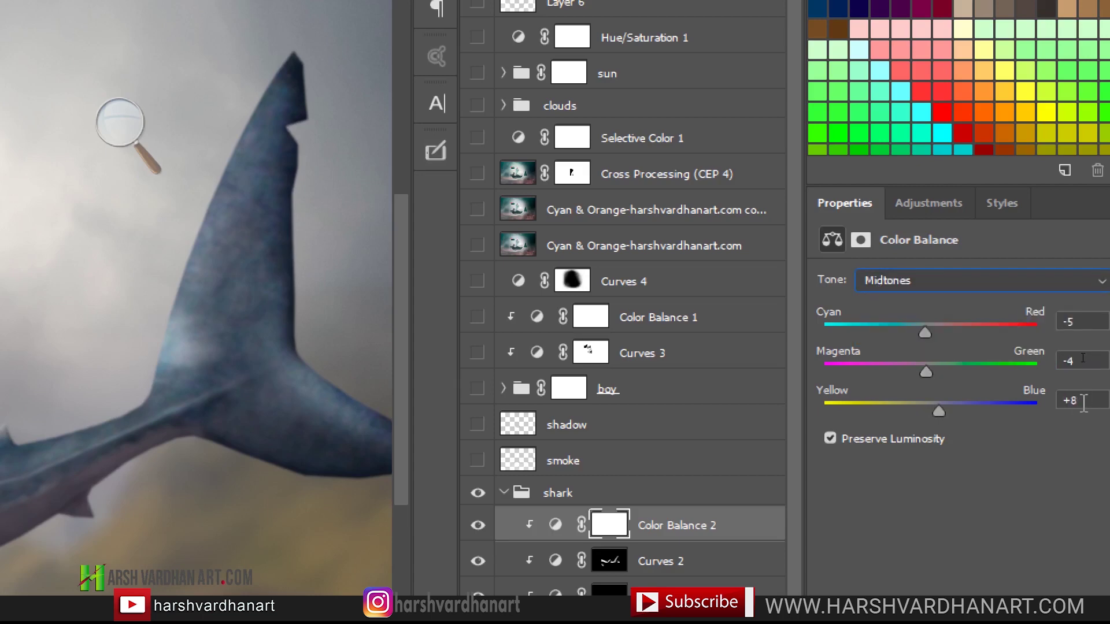
left_click(1067, 400)
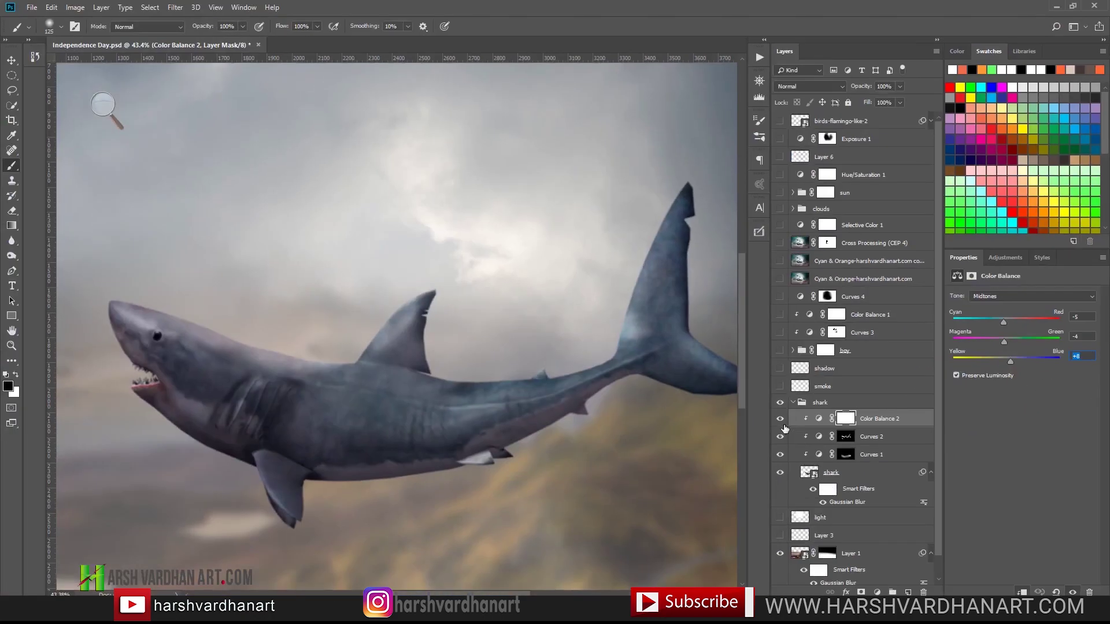
- Keep Color Balance 2 on after comparing, fit the image, and hide the shark group
left_click(780, 419)
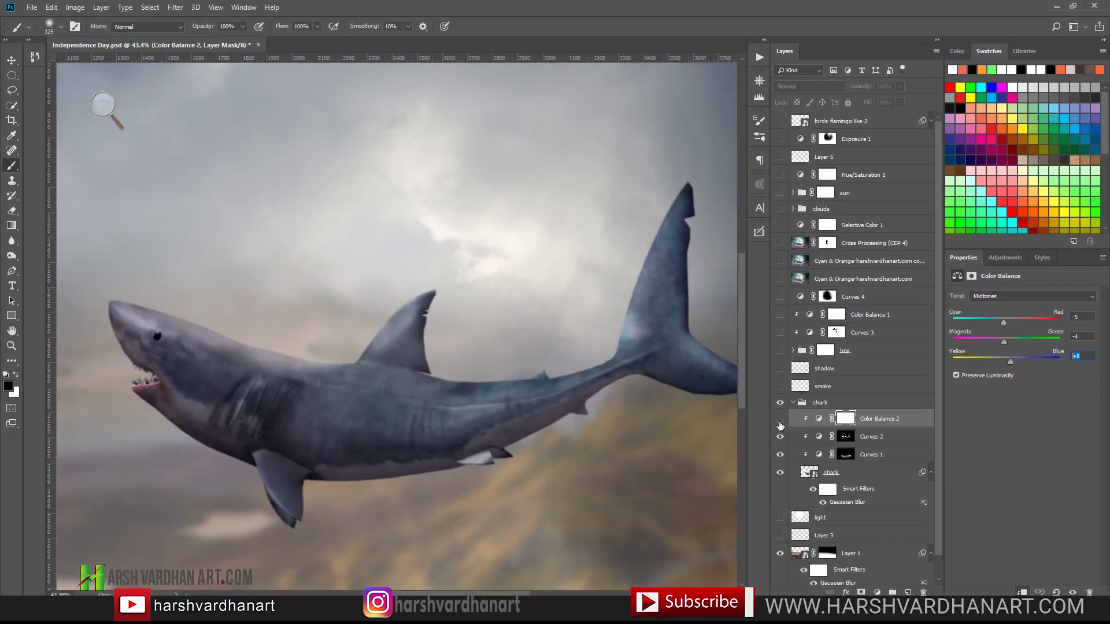
left_click(780, 420)
left_click(780, 404)
left_click(780, 404)
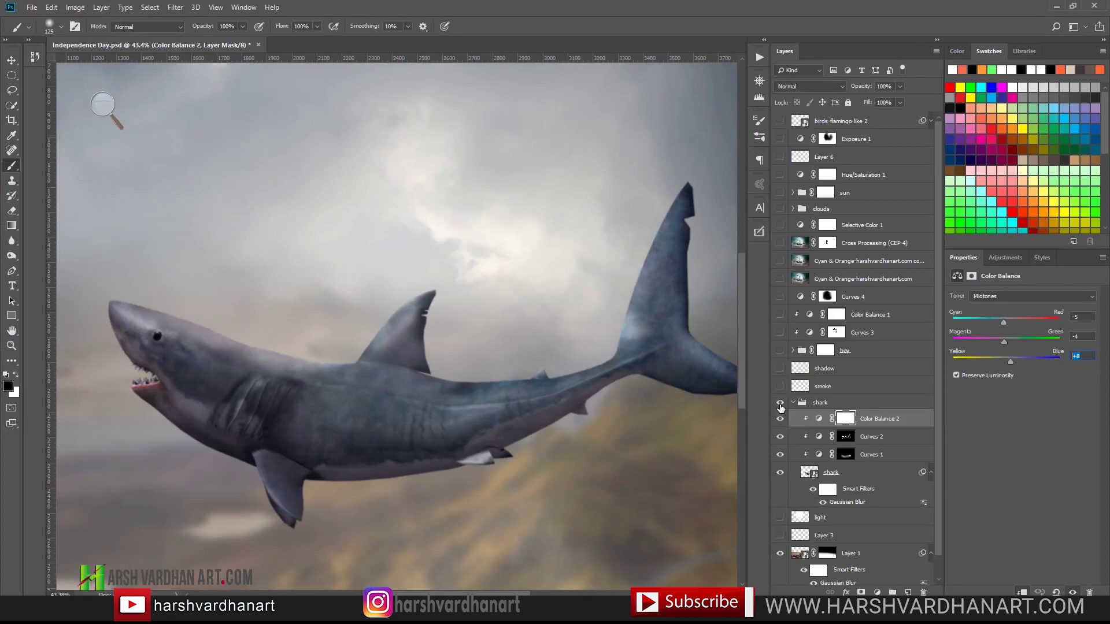
key("ctrl+0")
left_click(780, 404)
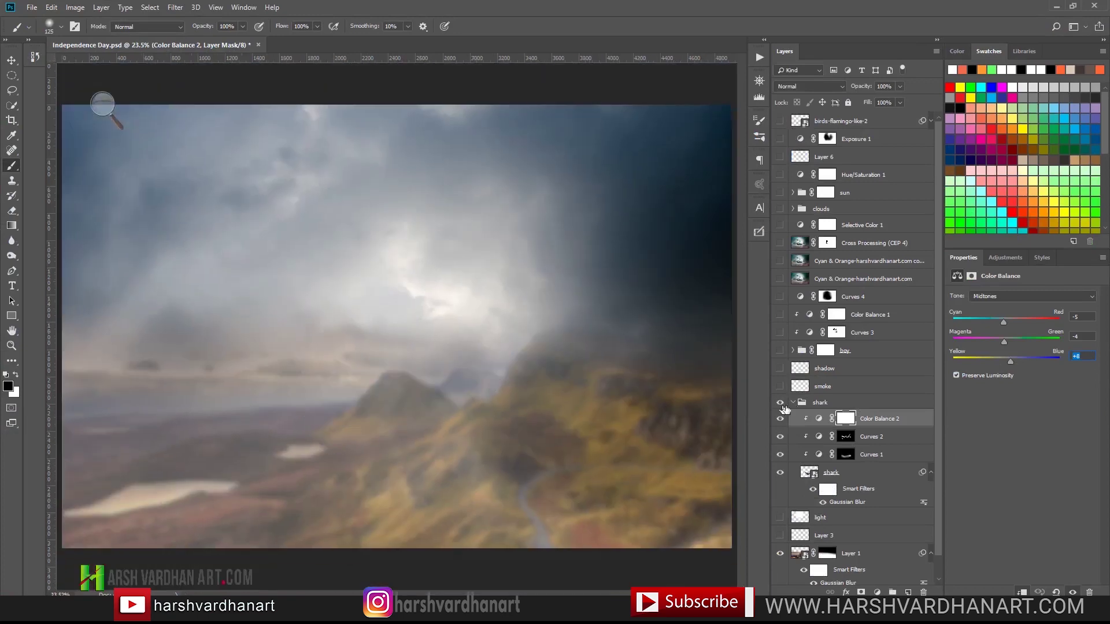
- Restore the shark, collapse its group and turn on the smoke layer over the landscape
left_click(780, 404)
left_click(811, 407)
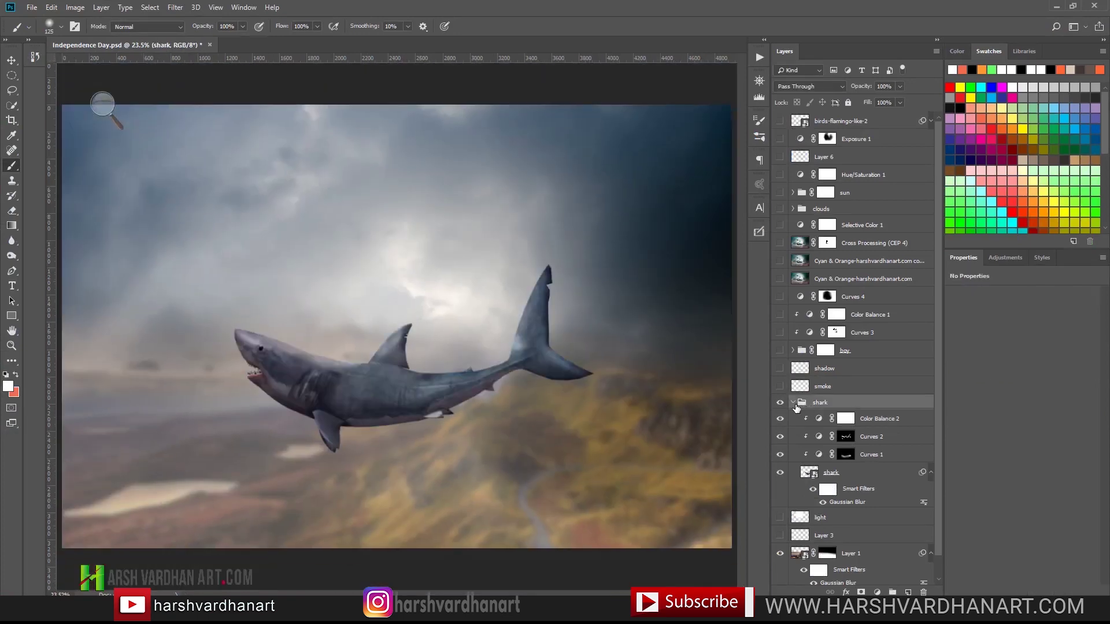
left_click(793, 403)
left_click(793, 387)
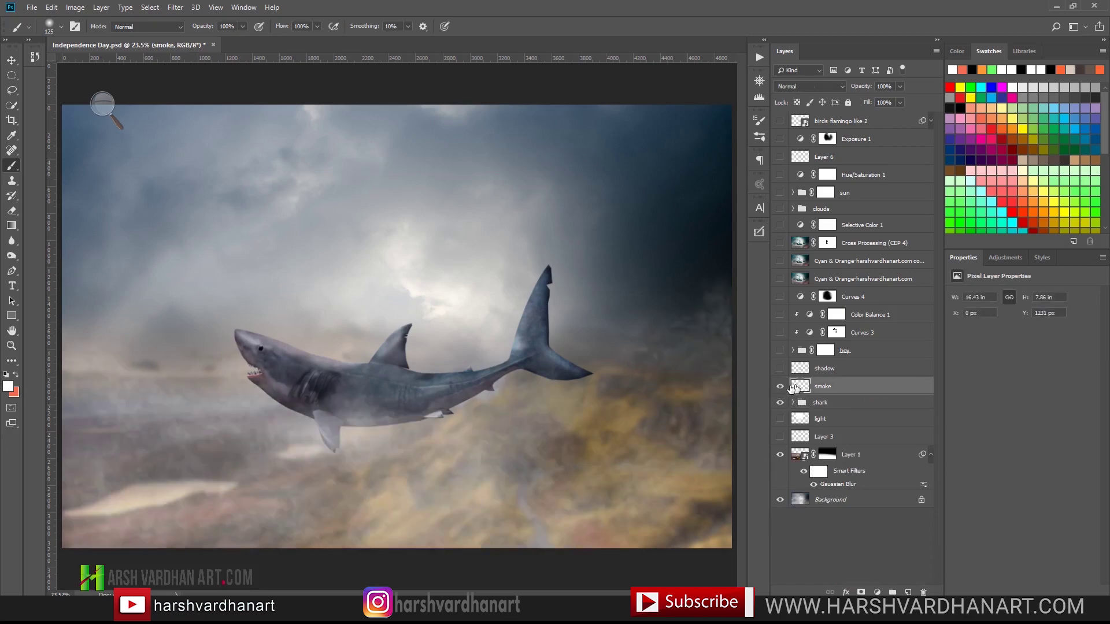
left_click(780, 387)
left_click(780, 387)
left_click(175, 7)
key("Escape")
left_click(780, 386)
left_click(779, 386)
- Show the boy group and the indian-flag-3607410 layer with its mask disabled
left_click(780, 351)
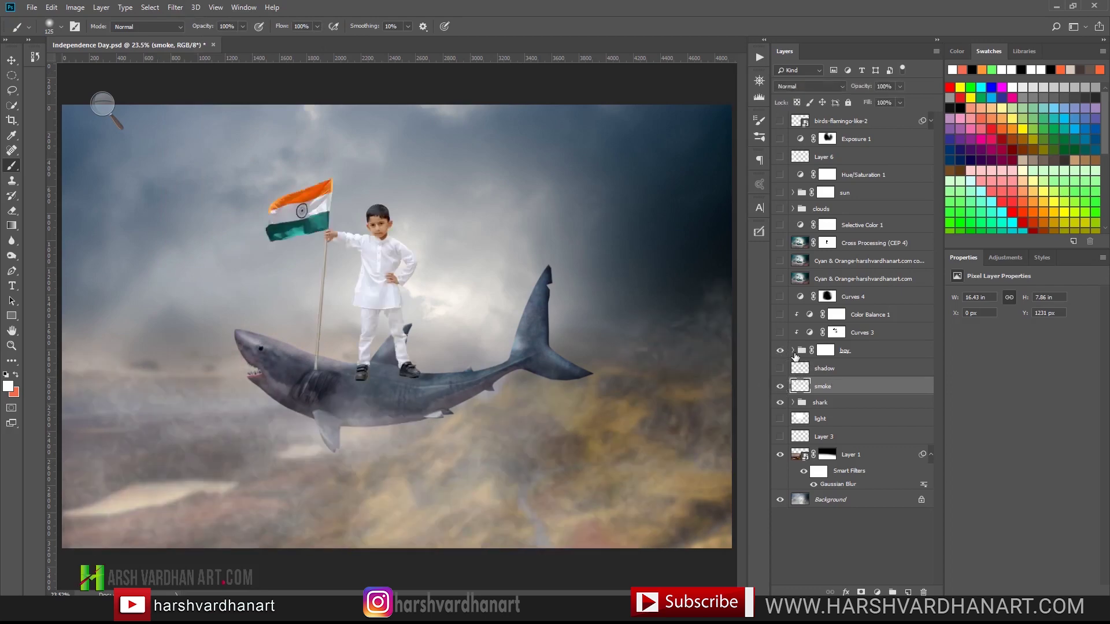
left_click(794, 351)
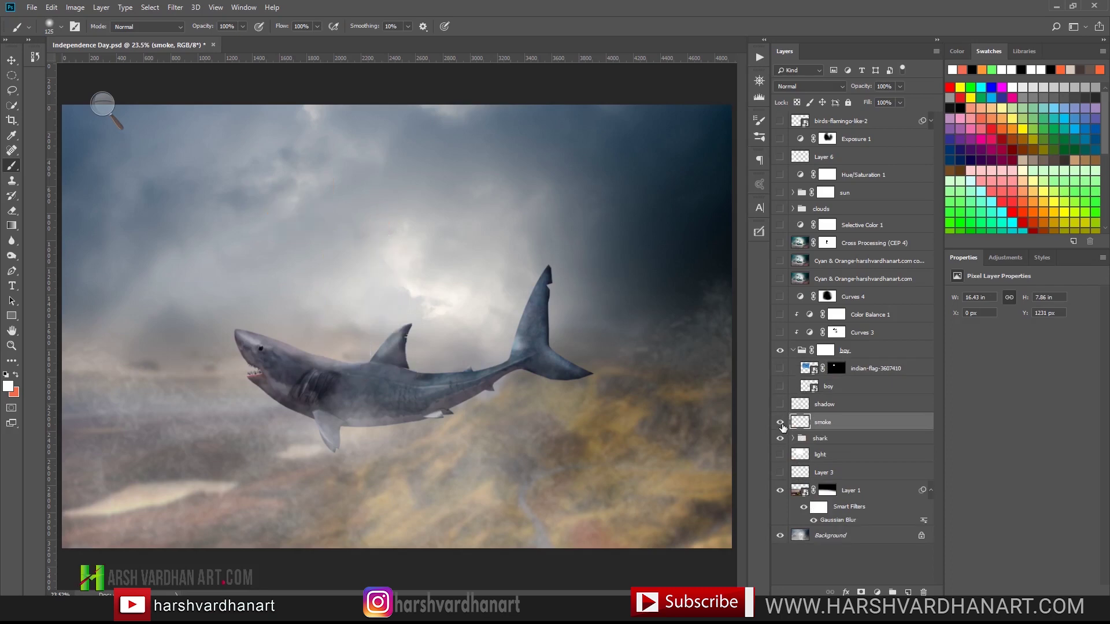
left_click(809, 387)
left_click(779, 386)
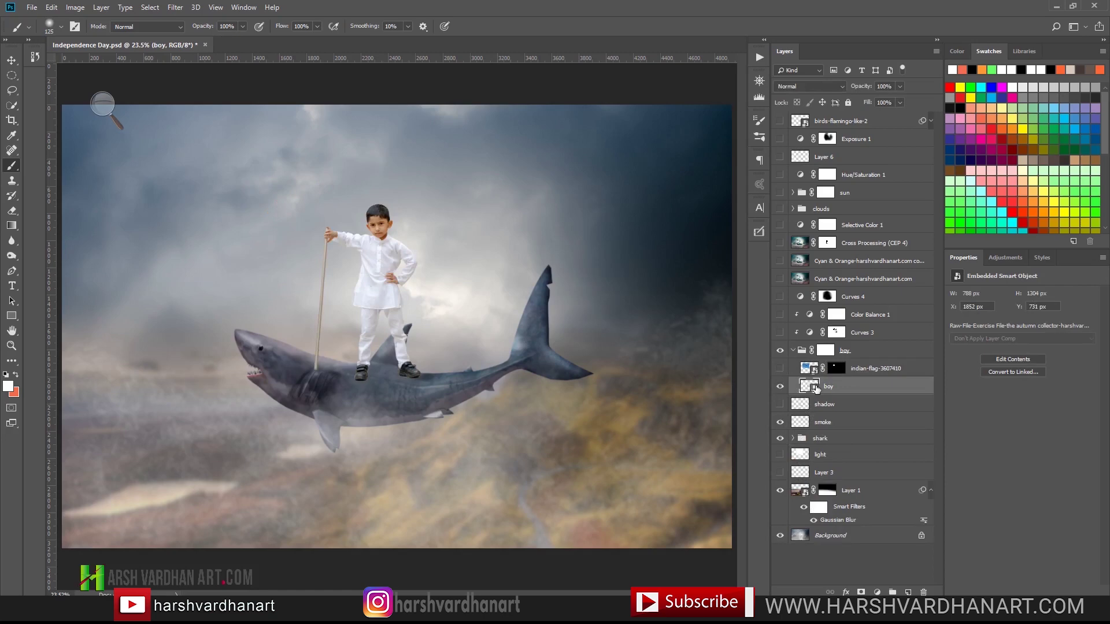
left_click(393, 228, "ctrl")
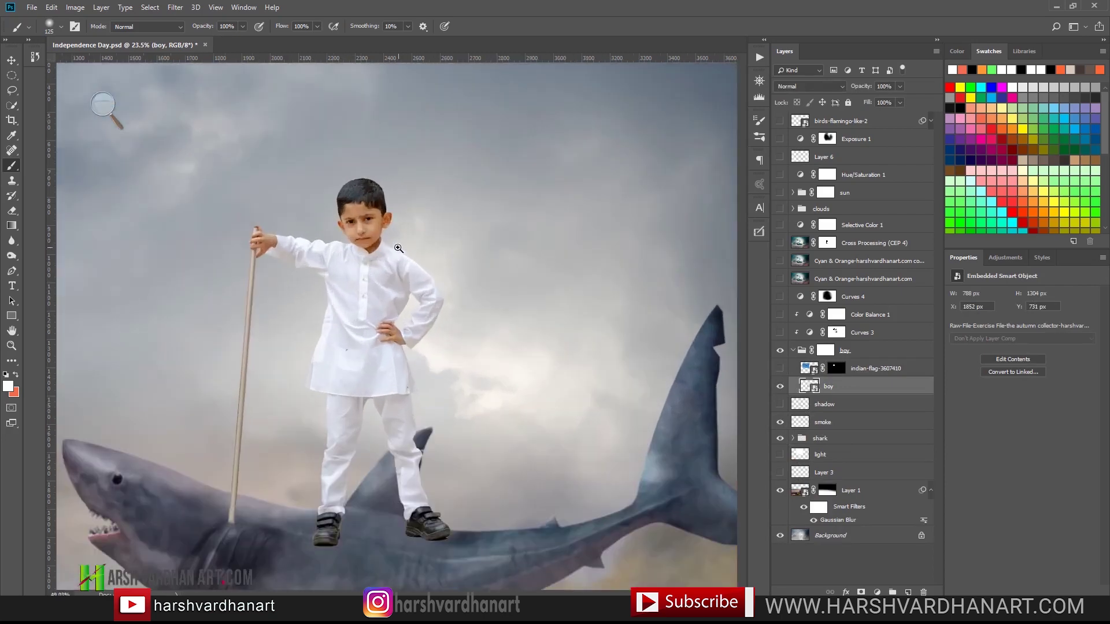
left_click(517, 376, "alt")
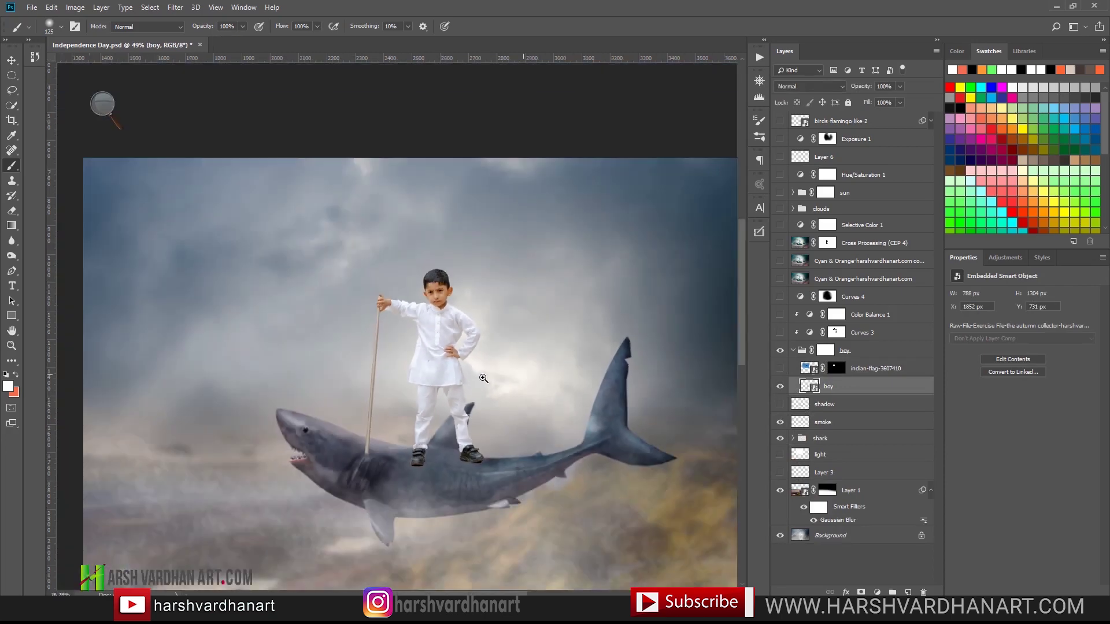
left_click(483, 379, "alt")
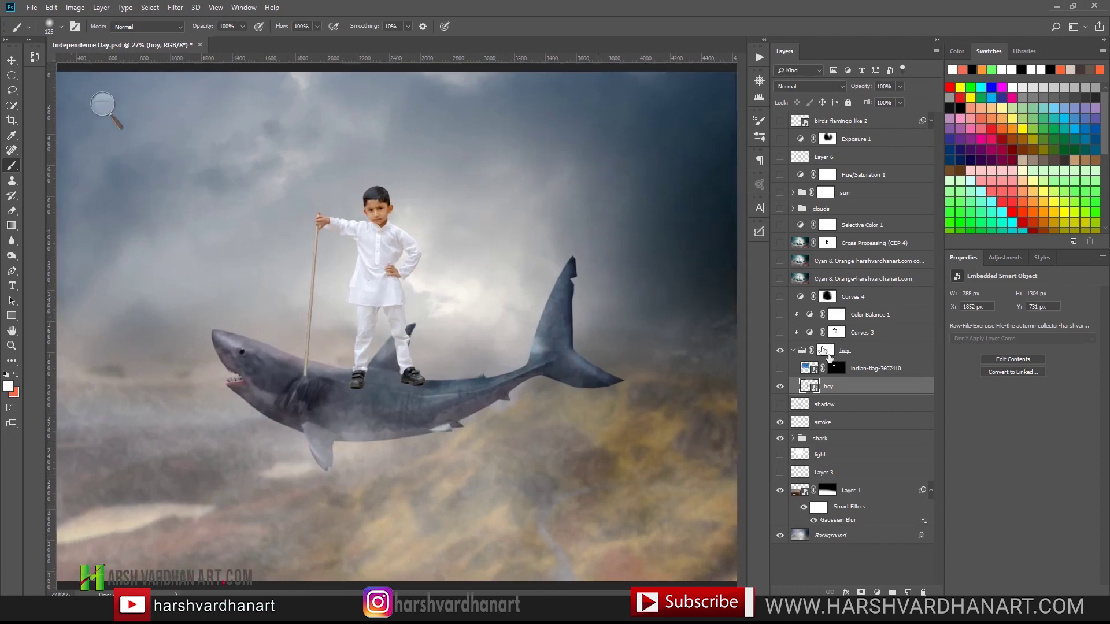
left_click(780, 368)
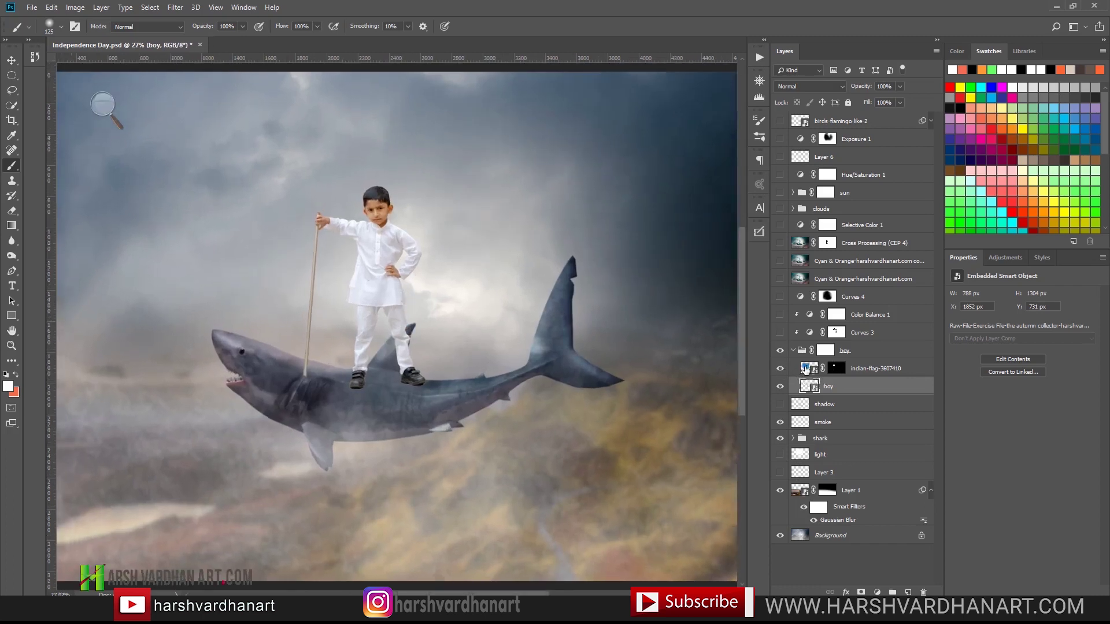
left_click(837, 368, "shift")
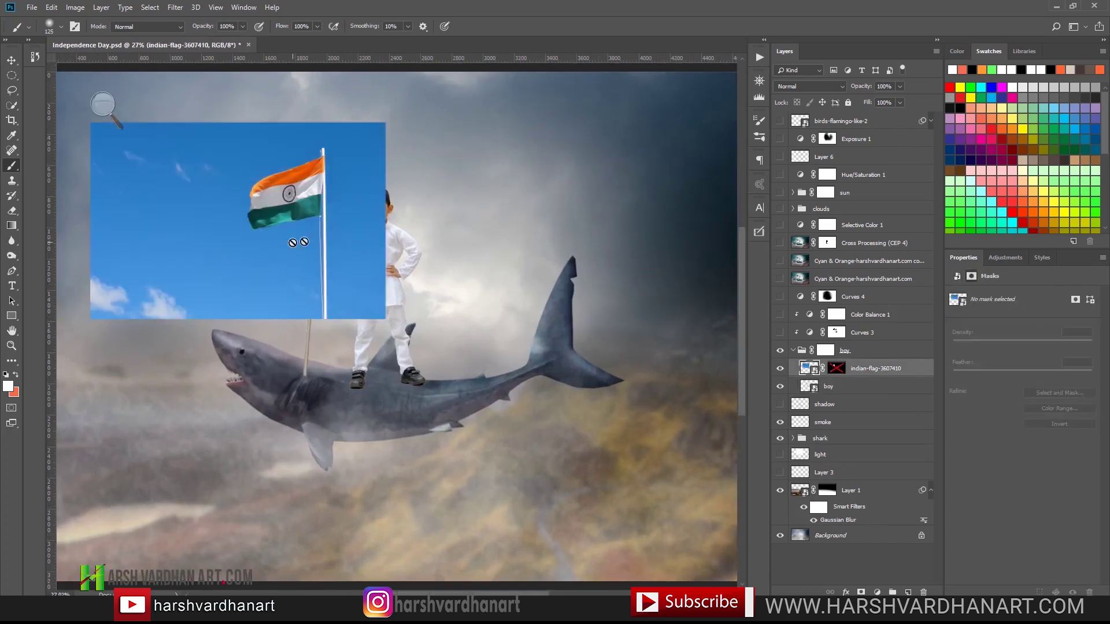
- Re-enable the indian-flag-3607410 mask so only the tricolour on its pole shows
scroll(249, 208, "up", 4)
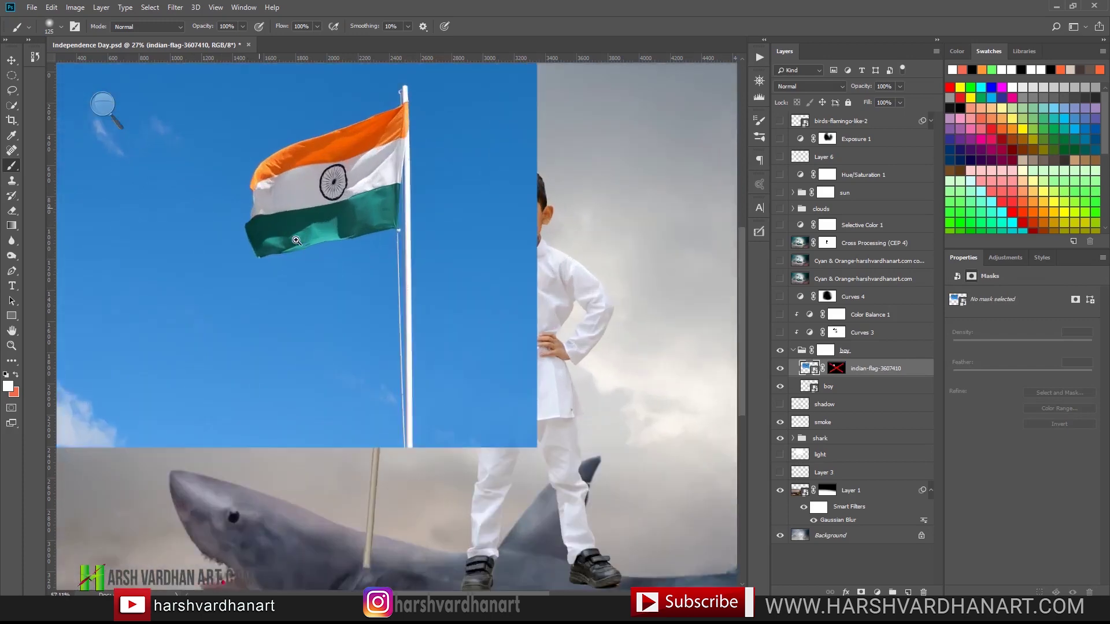
left_click_drag(297, 208, 346, 257)
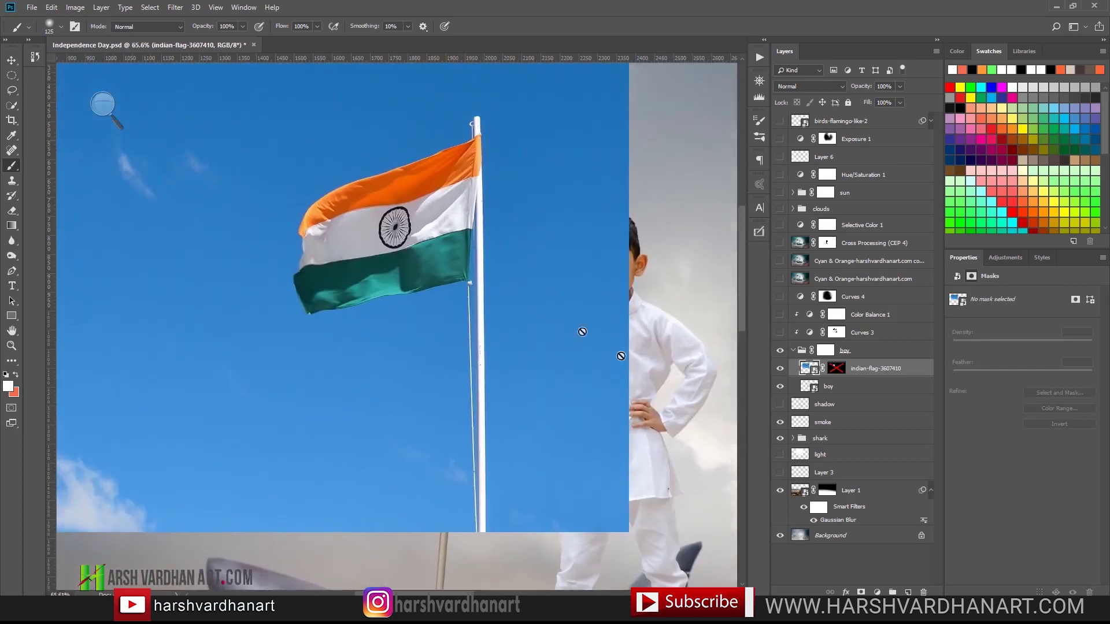
left_click(837, 370, "shift")
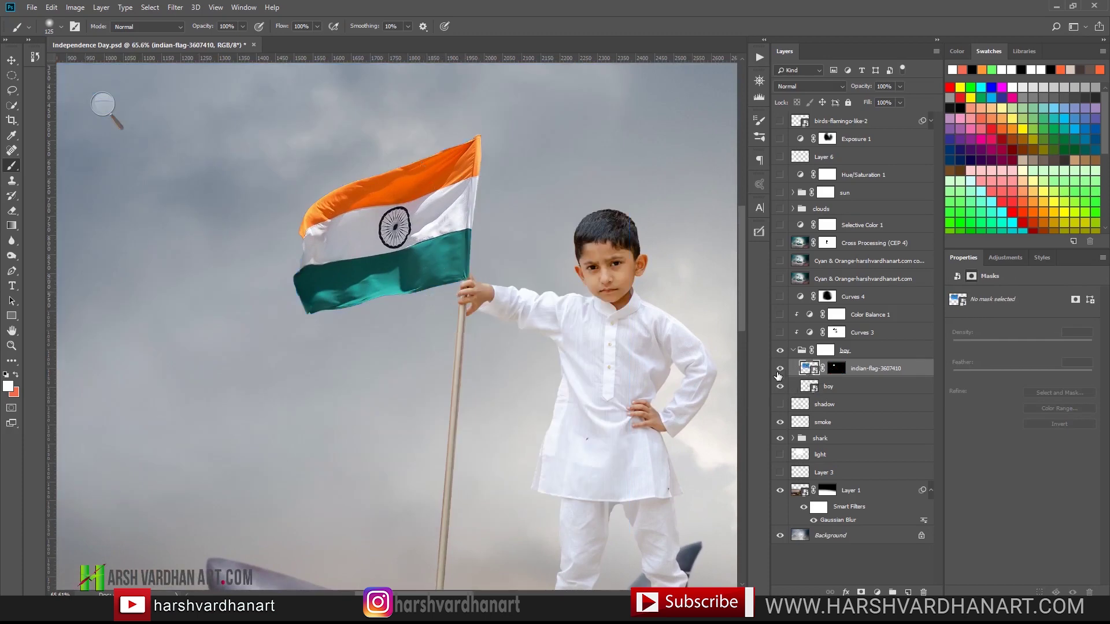
left_click(780, 368)
left_click(780, 368)
left_click(832, 354)
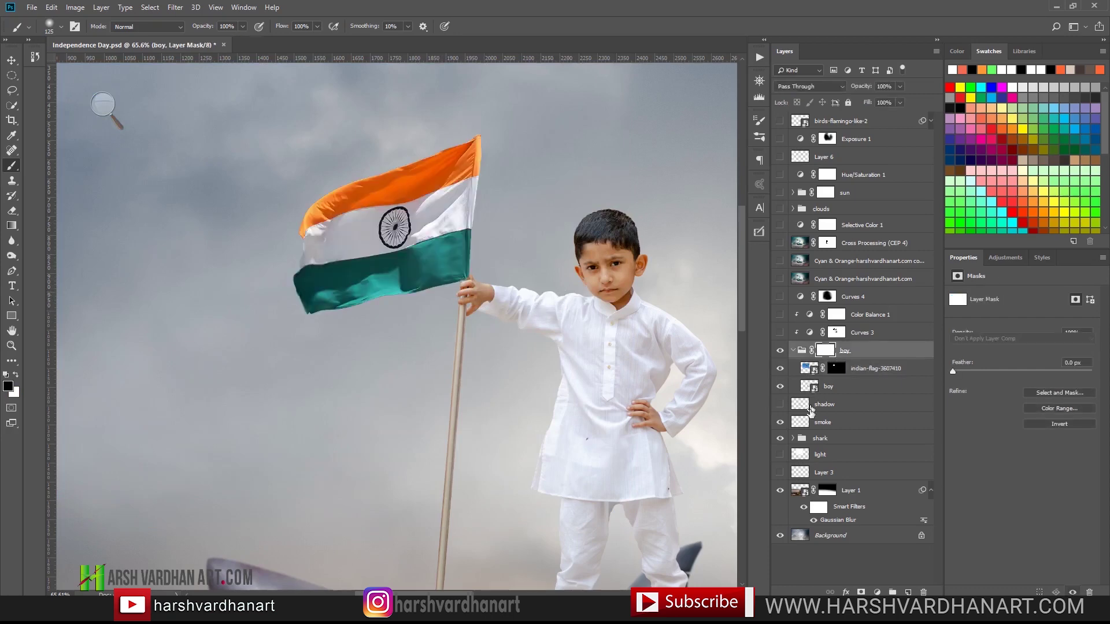
- Turn on the shadow layer under the boy's shoes and pole on the shark
left_click(809, 387)
scroll(627, 375, "down", 3)
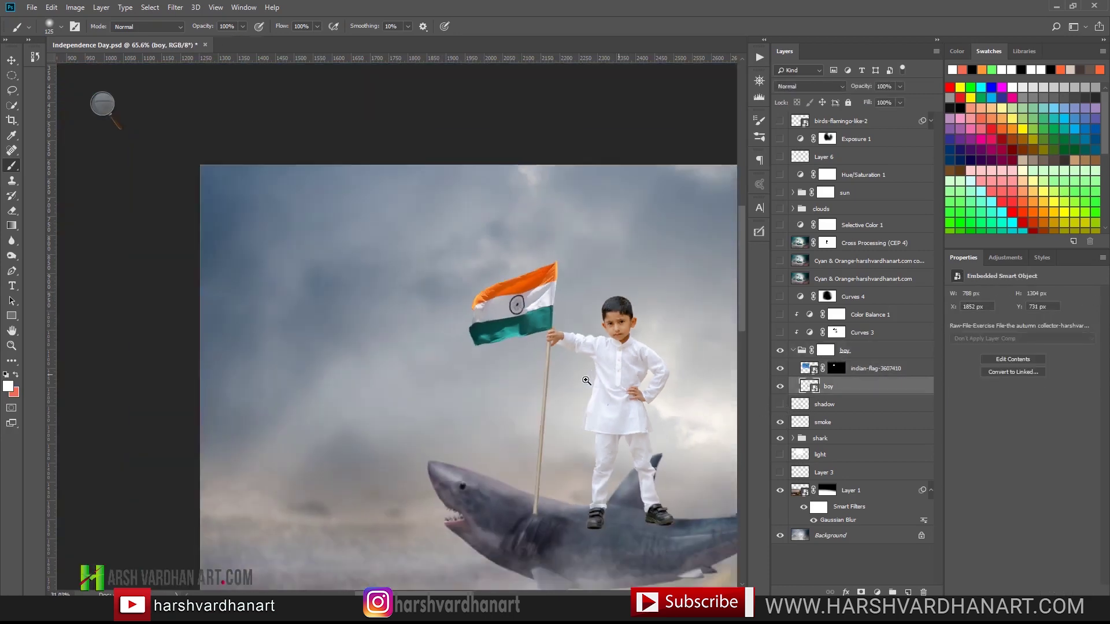
scroll(659, 504, "up", 3)
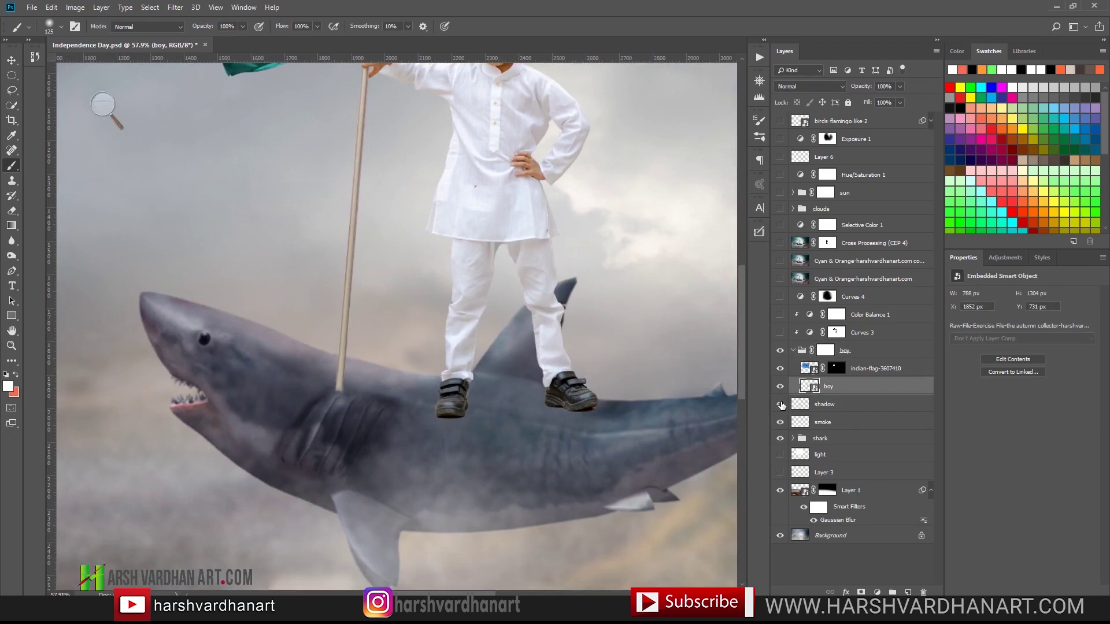
left_click(780, 404)
left_click(795, 406)
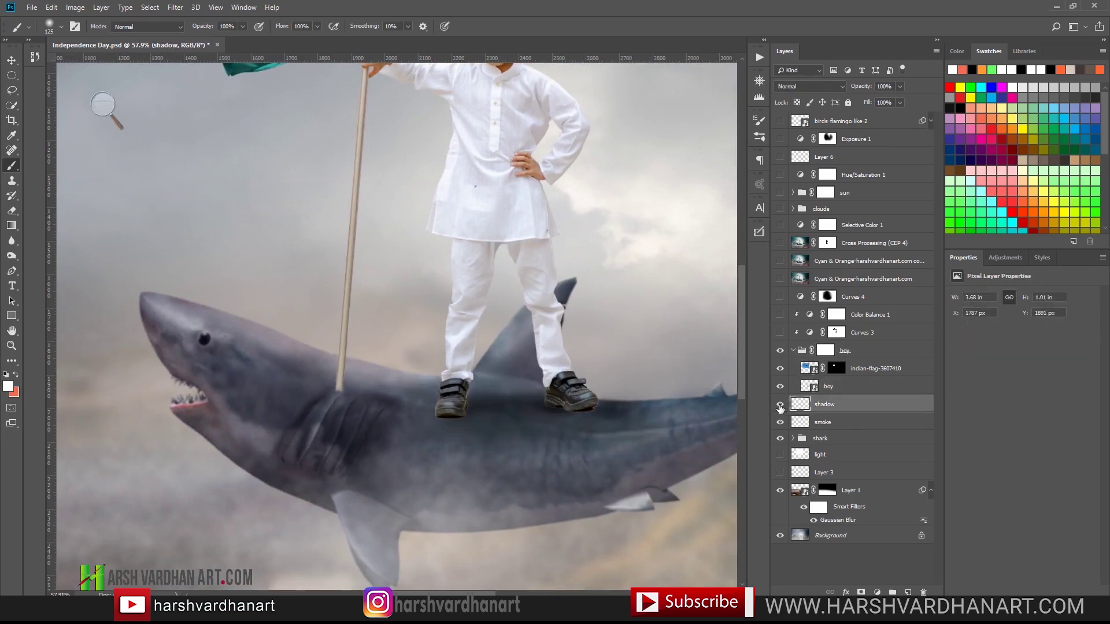
left_click(781, 409)
left_click(781, 409)
- Collapse the boy group and turn on the Curves 3 darkening
scroll(665, 322, "down", 2)
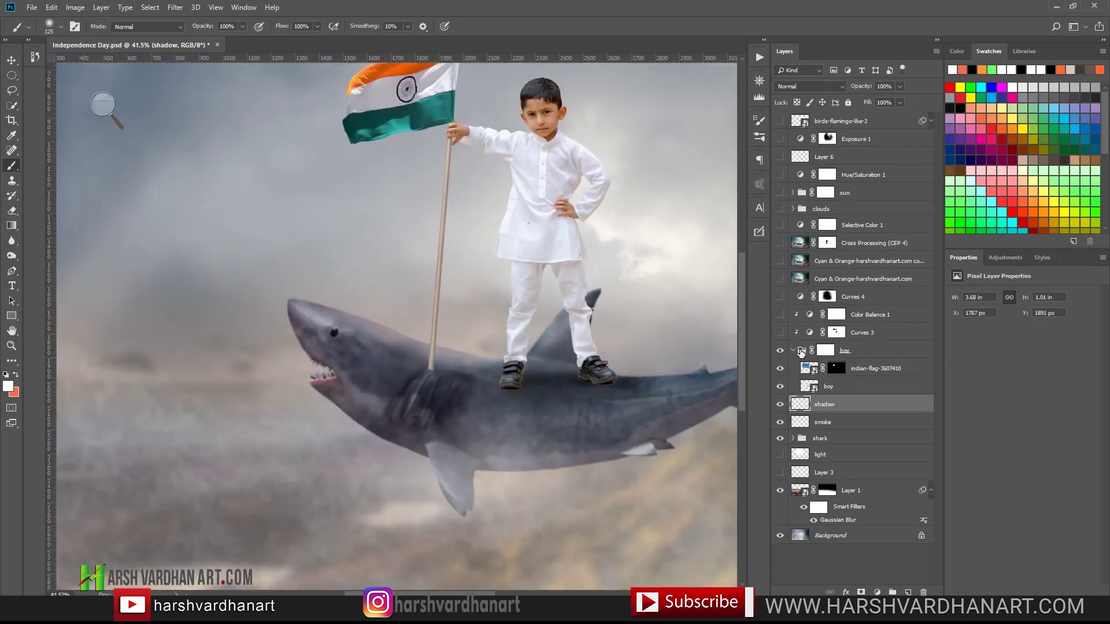
left_click(801, 352)
left_click(793, 351)
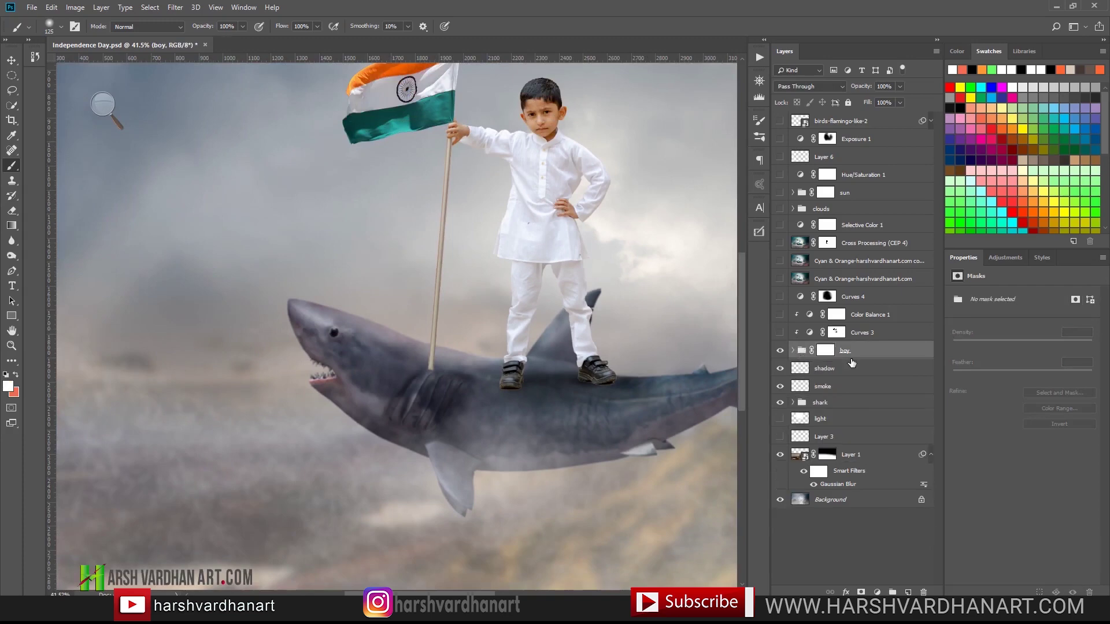
left_click(780, 350)
left_click(797, 335)
left_click(780, 332)
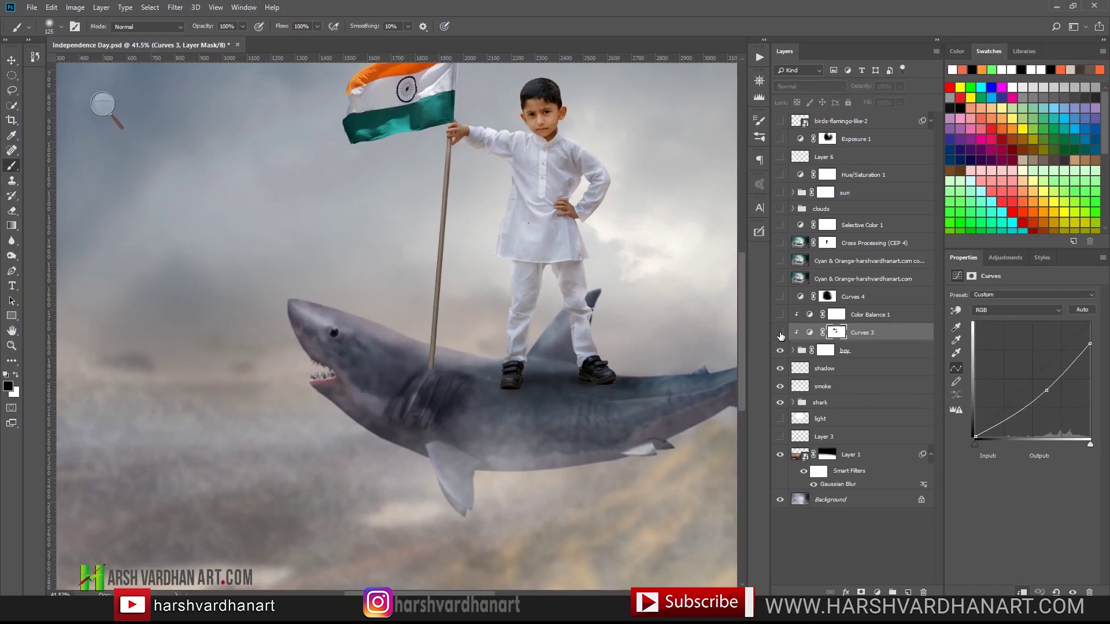
- Compare the boy with and without Curves 3, leaving the darkening on
scroll(534, 310, "up", 5)
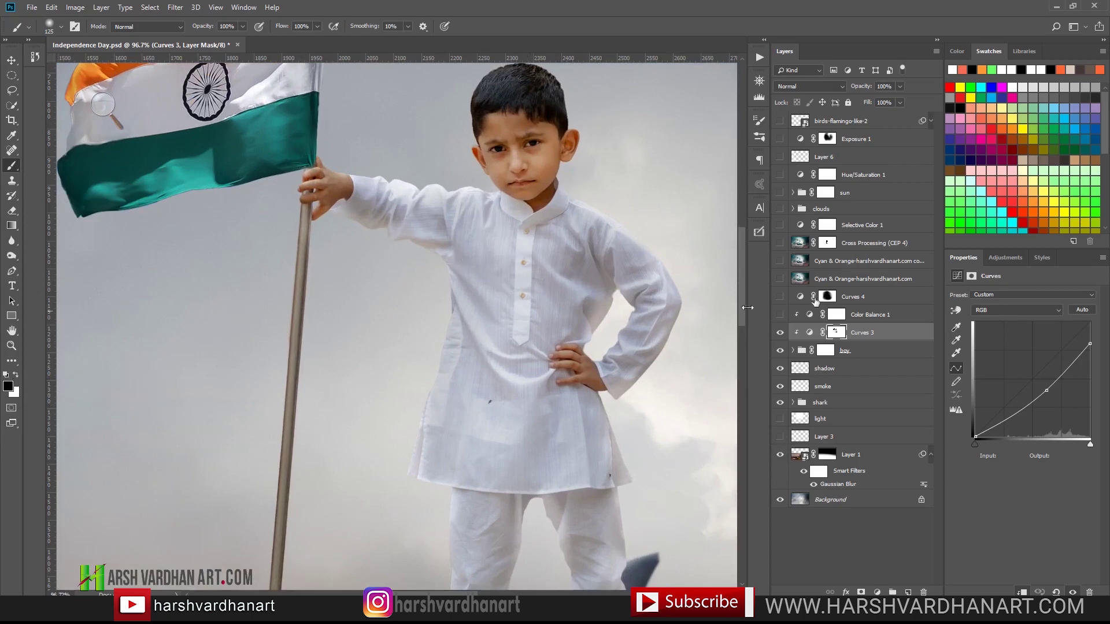
left_click(781, 333)
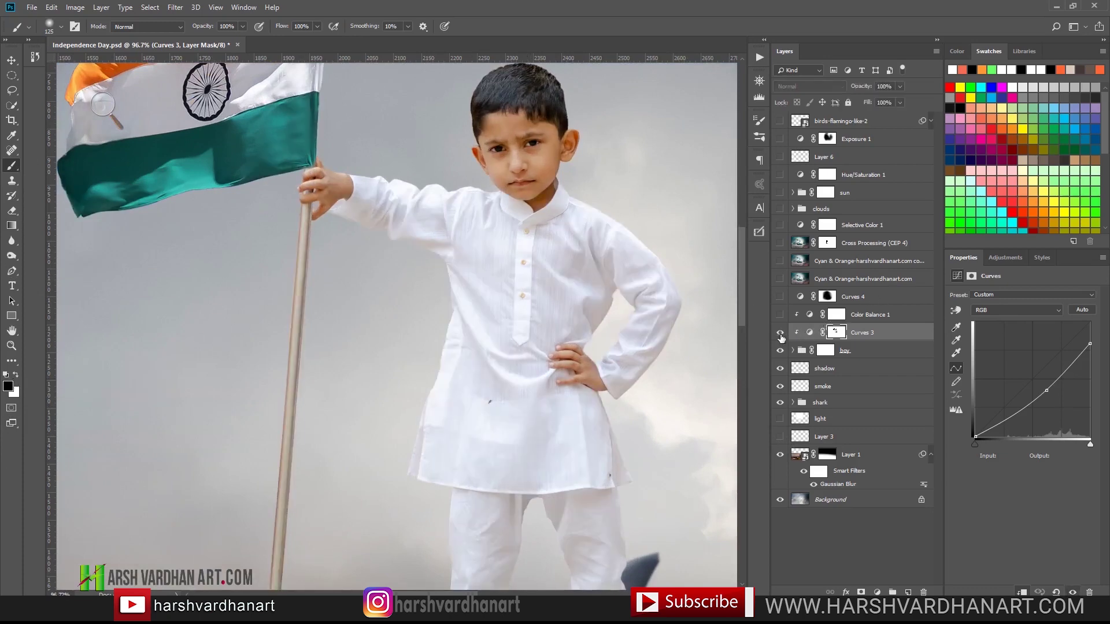
scroll(588, 250, "down", 2)
scroll(588, 250, "down", 1)
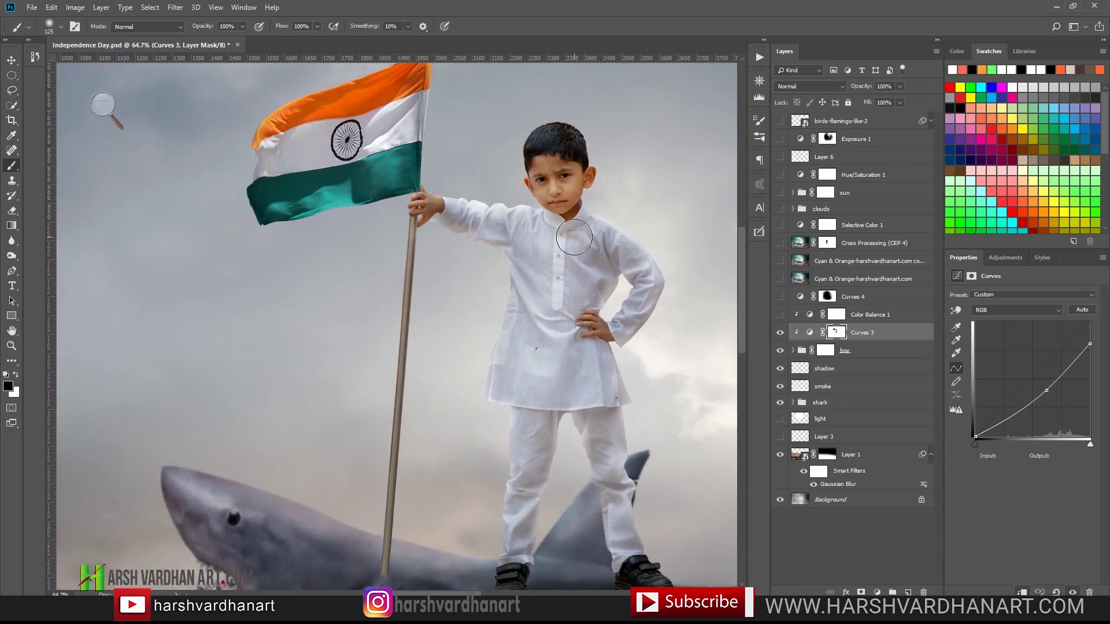
scroll(604, 268, "down", 4)
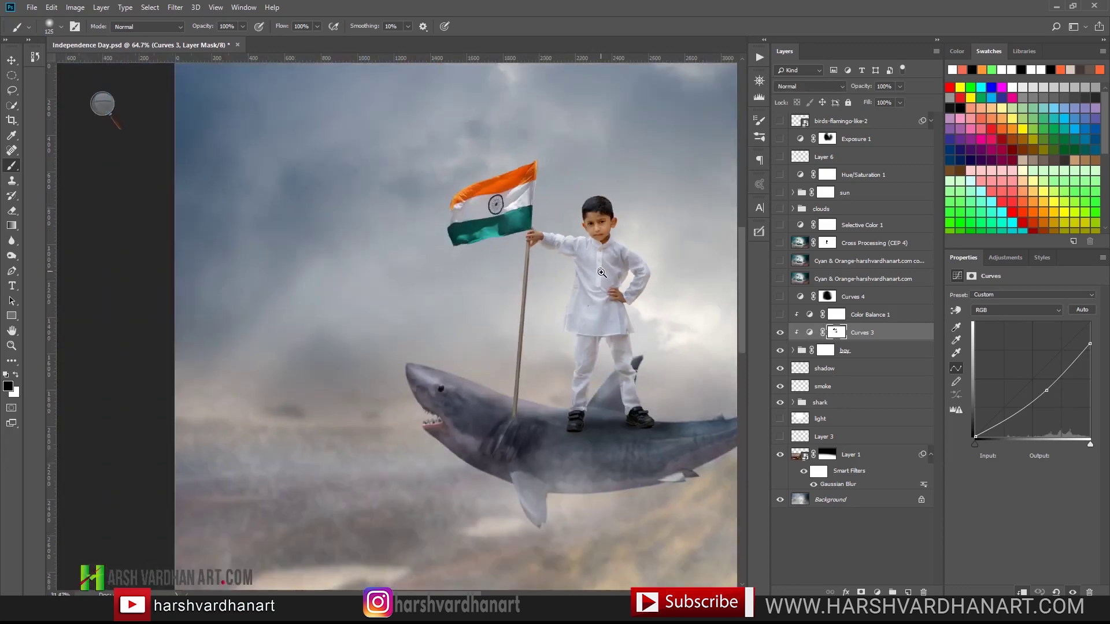
scroll(590, 231, "up", 4)
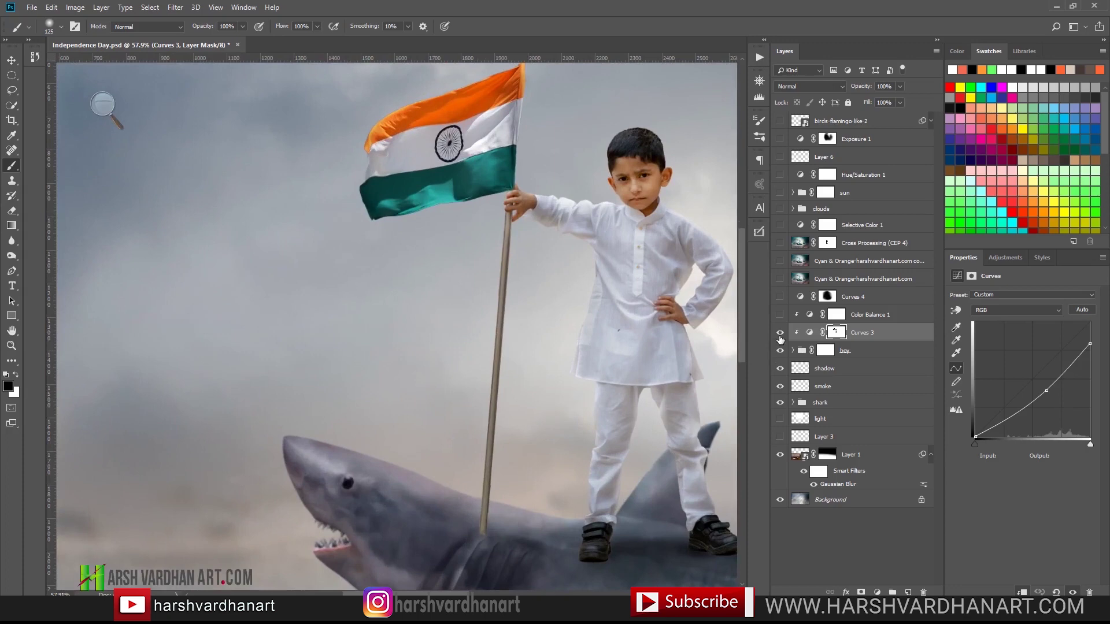
left_click(780, 333)
left_click(780, 333)
scroll(638, 274, "down", 2)
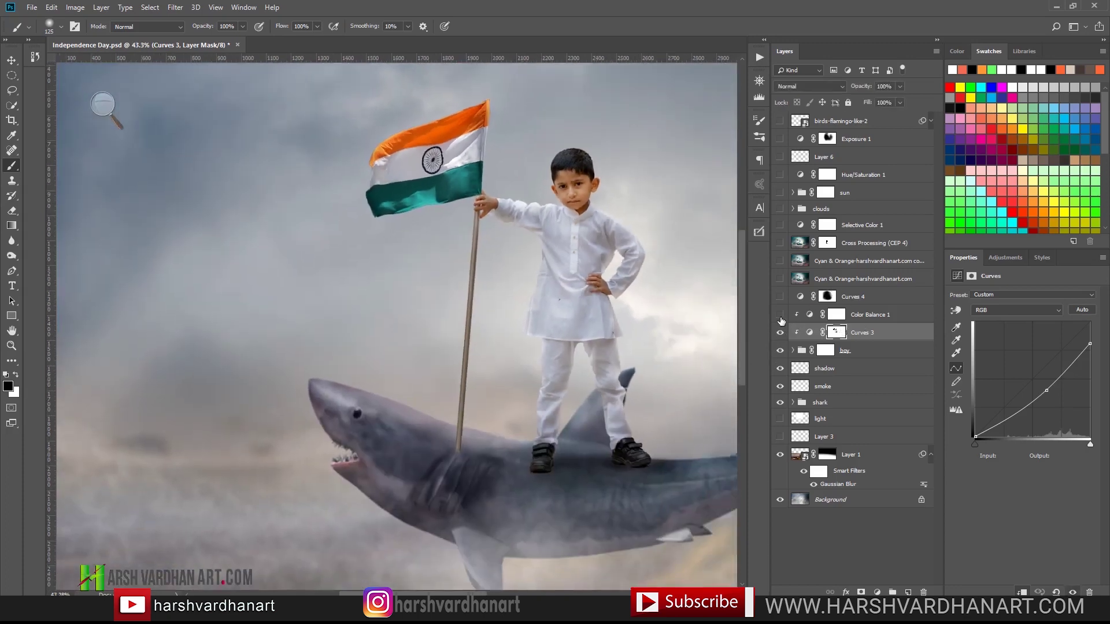
- Turn on Color Balance 1 and compare the flag with it hidden and shown
left_click(809, 320)
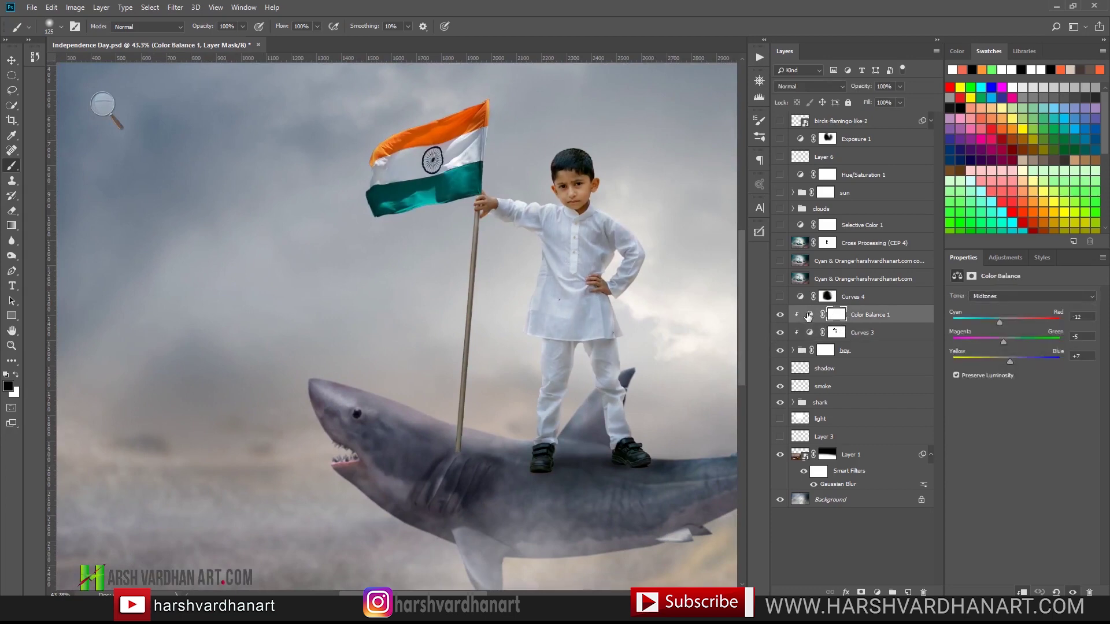
left_click(779, 316)
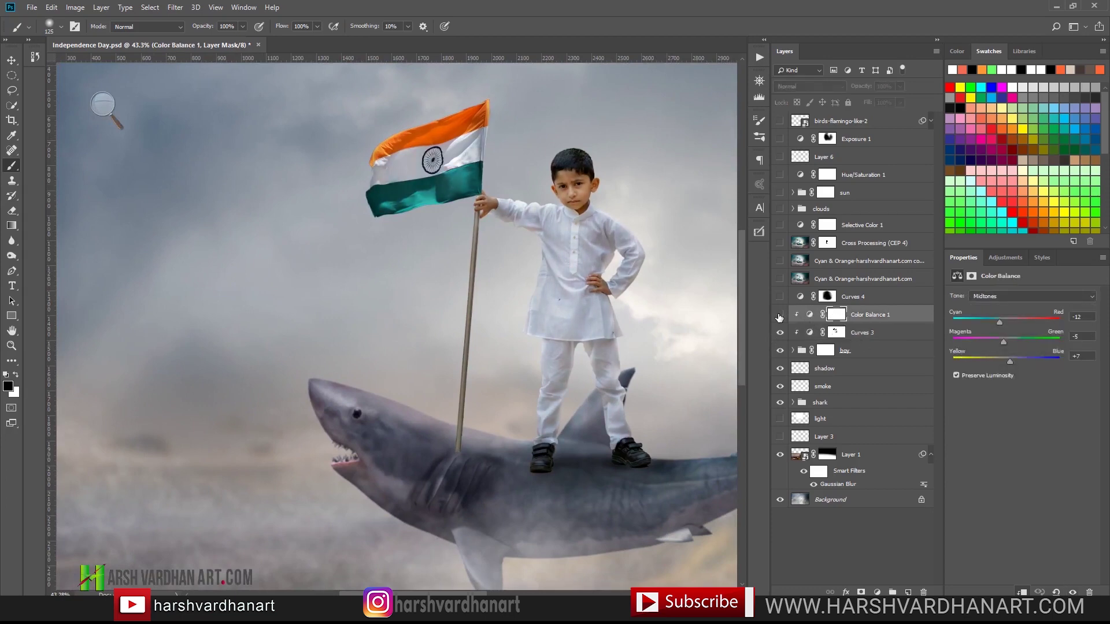
left_click(780, 316)
scroll(643, 351, "down", 1)
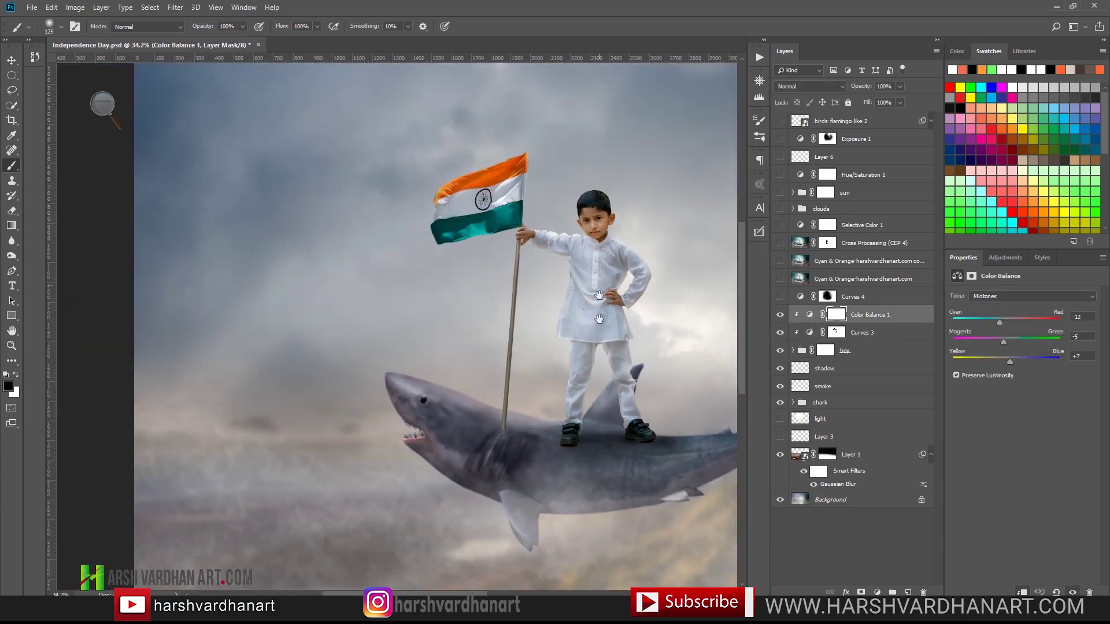
scroll(568, 346, "down", 1)
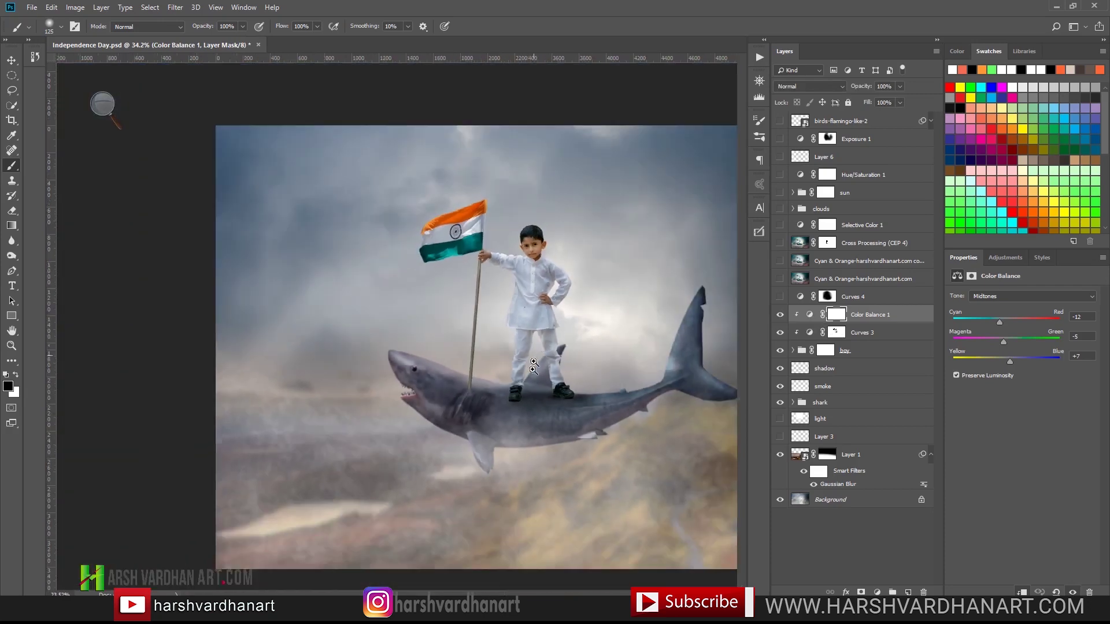
scroll(358, 321, "up", 1)
scroll(358, 320, "up", 1)
left_click_drag(388, 438, 454, 467)
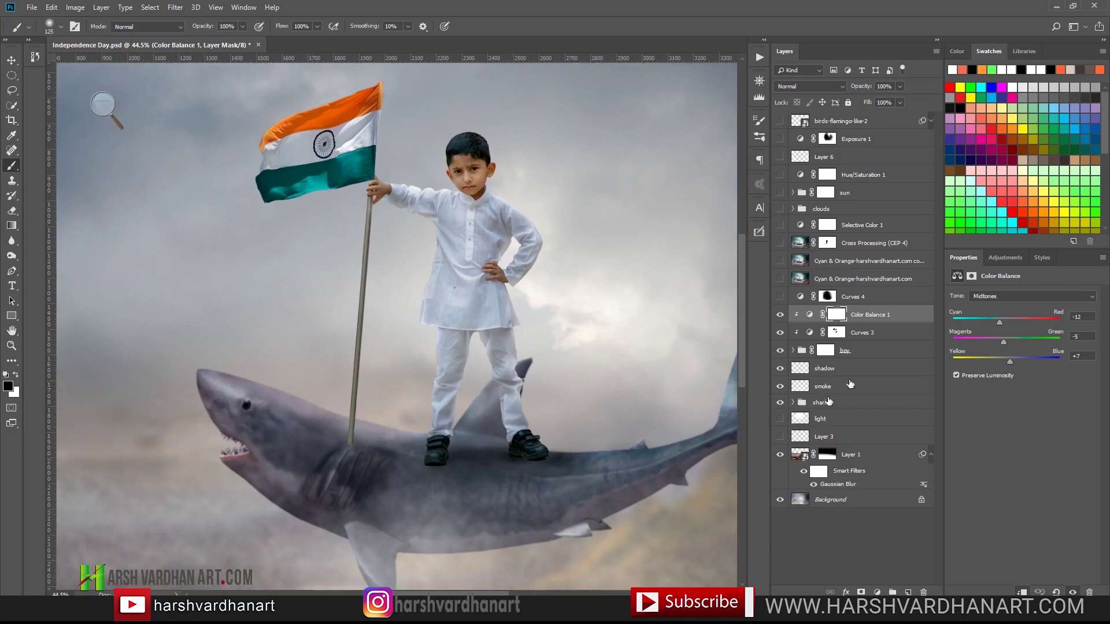
- Enable and select Curves 4, comparing its edge darkening with its eye and mask toggled
left_click(780, 298)
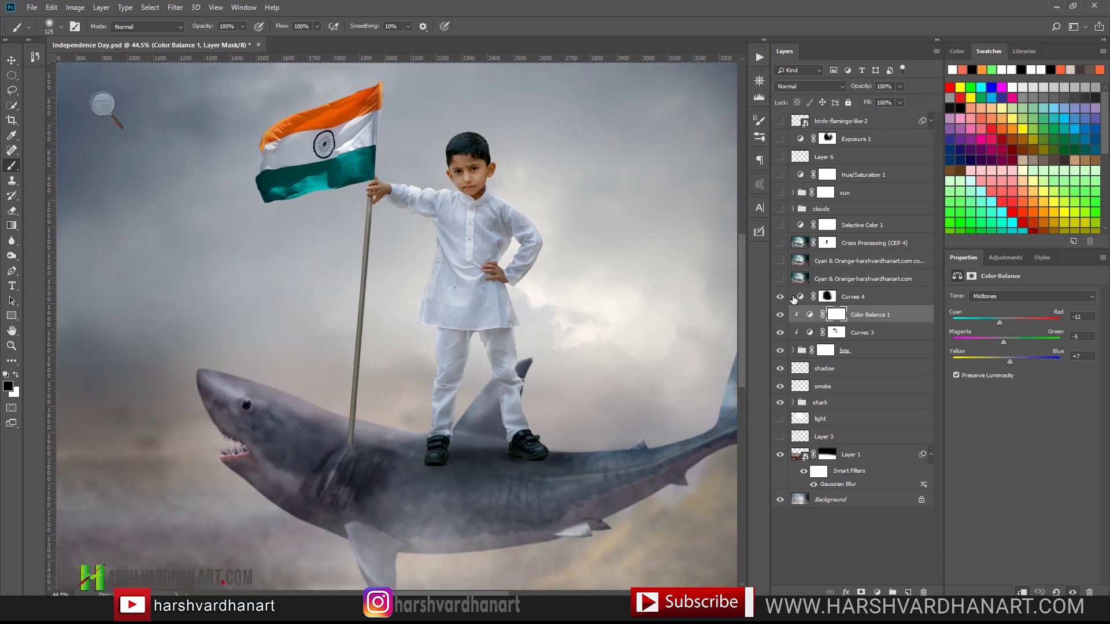
left_click(800, 297)
scroll(293, 292, "down", 5)
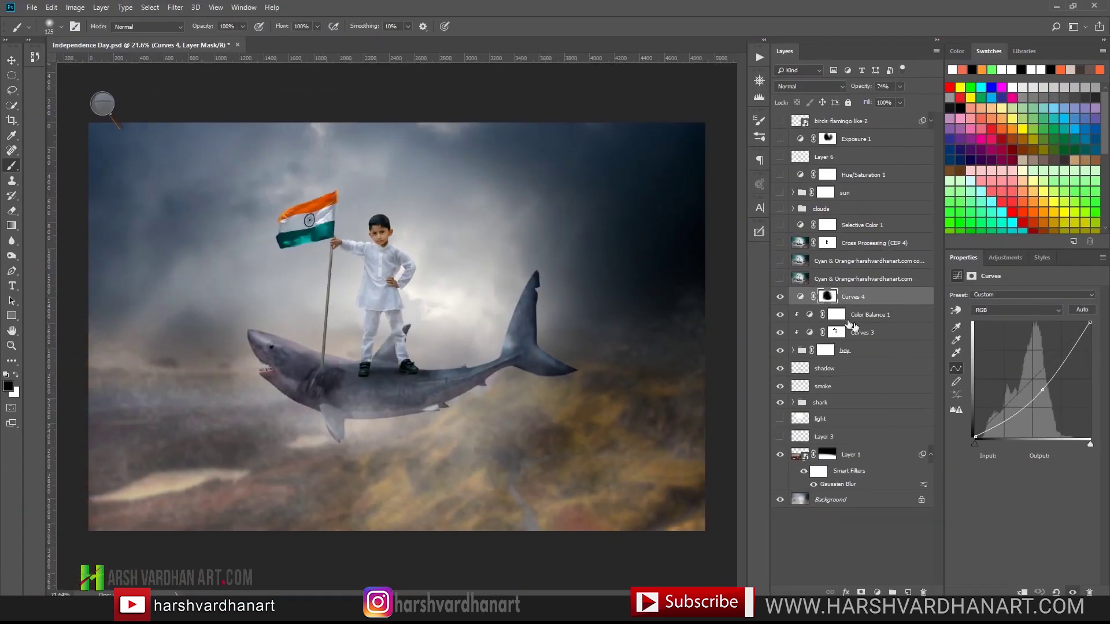
left_click(777, 297)
left_click(778, 297)
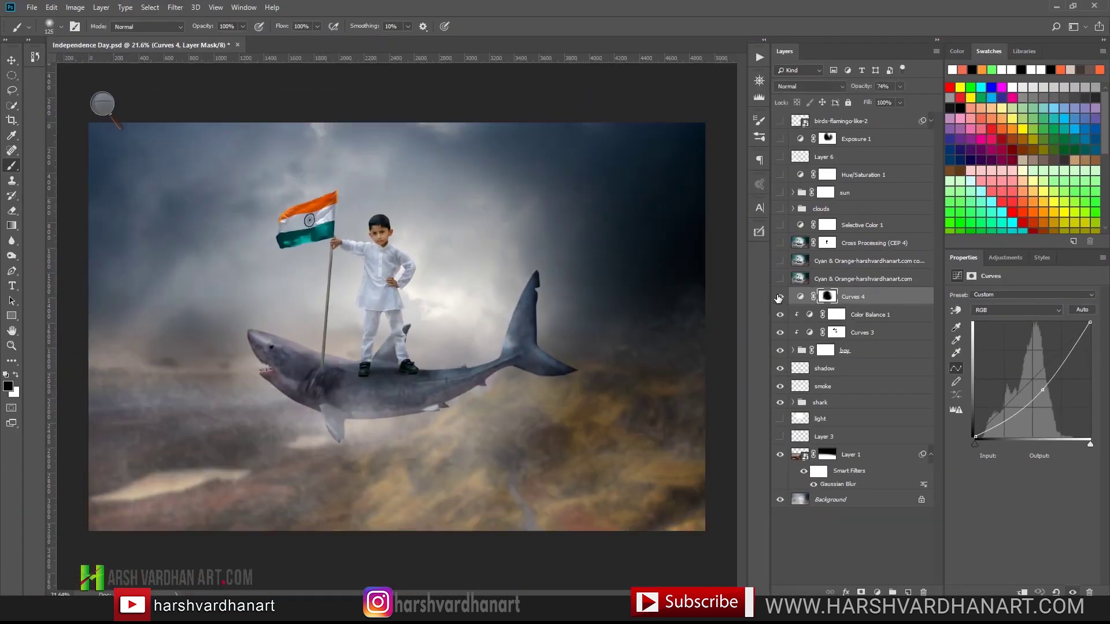
left_click(827, 297, "shift")
left_click(827, 298, "shift")
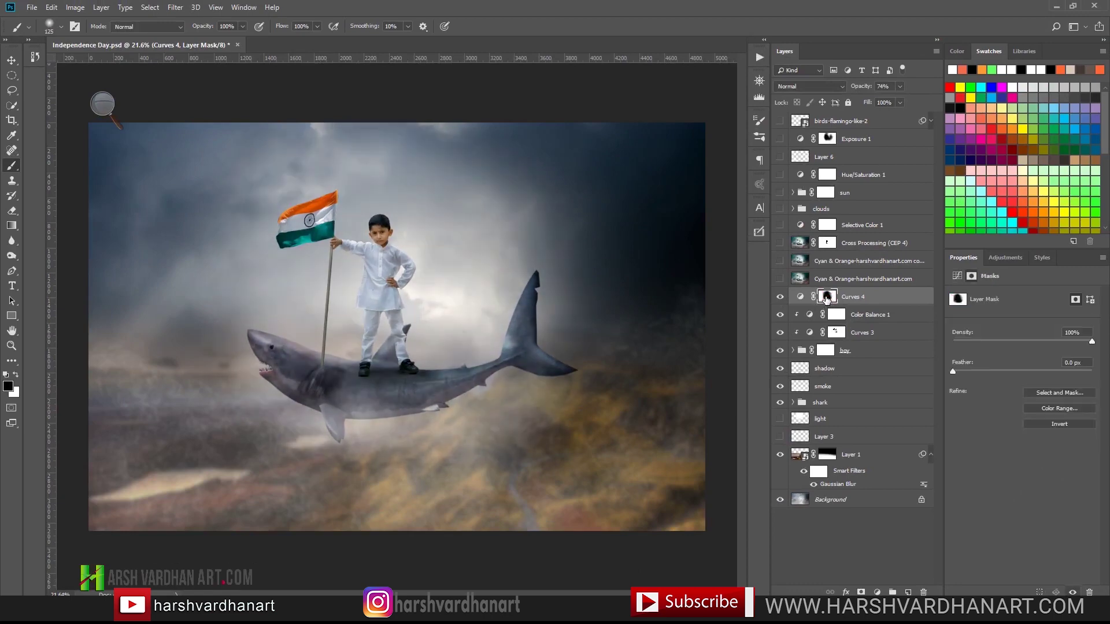
left_click(827, 298, "shift")
left_click(826, 297, "shift")
left_click(759, 56)
- Show the Cyan & Orange layer and its copy, toggling each to compare
left_click_drag(742, 157, 735, 327)
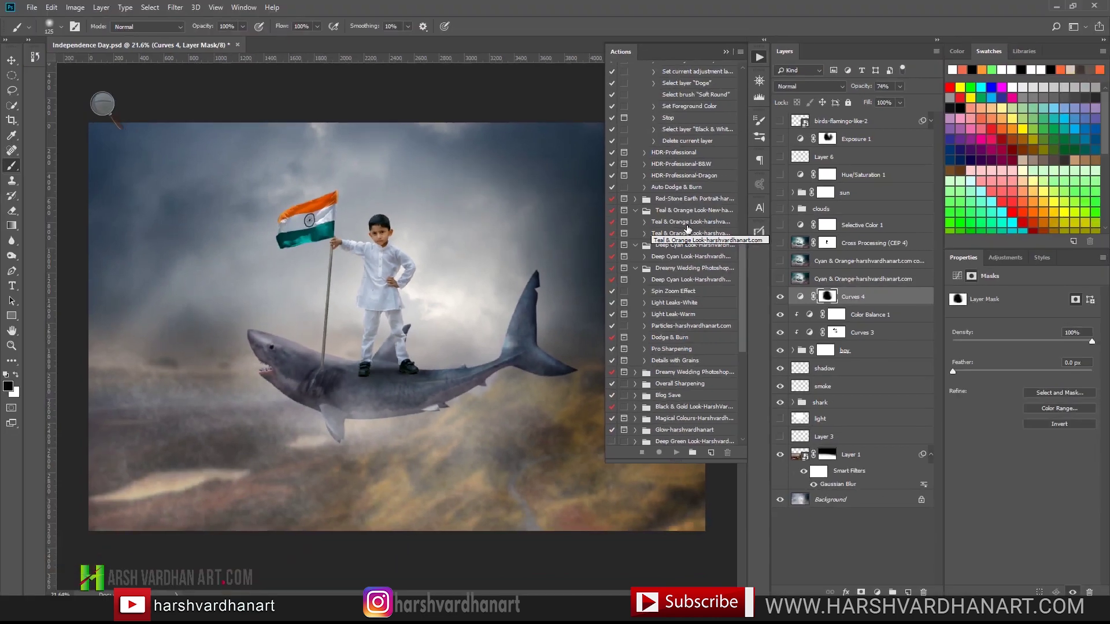
left_click(790, 285)
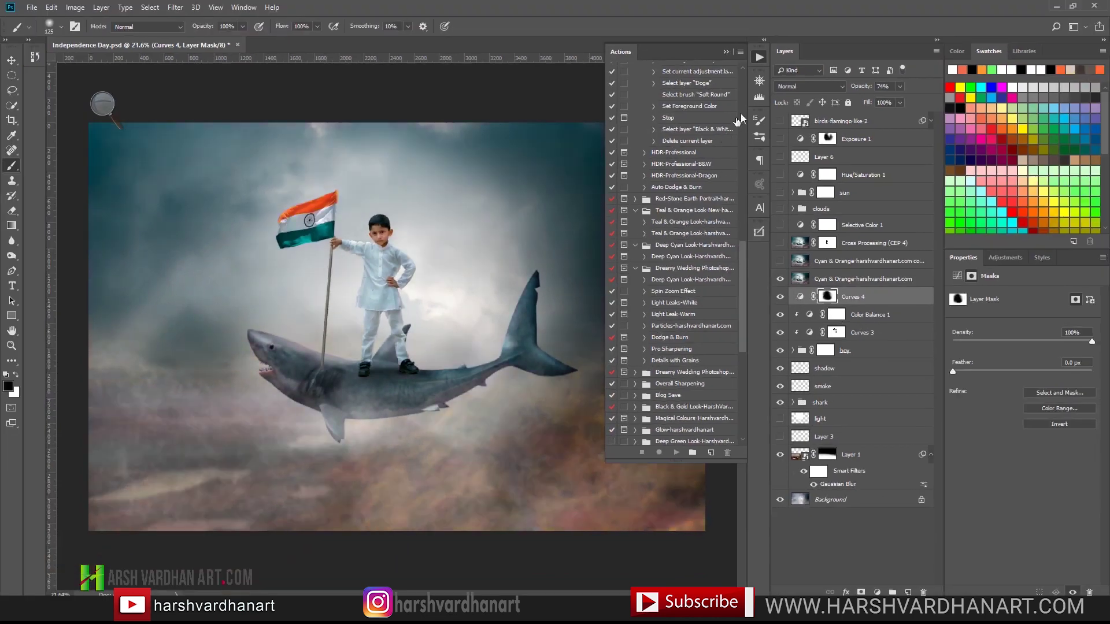
left_click(759, 57)
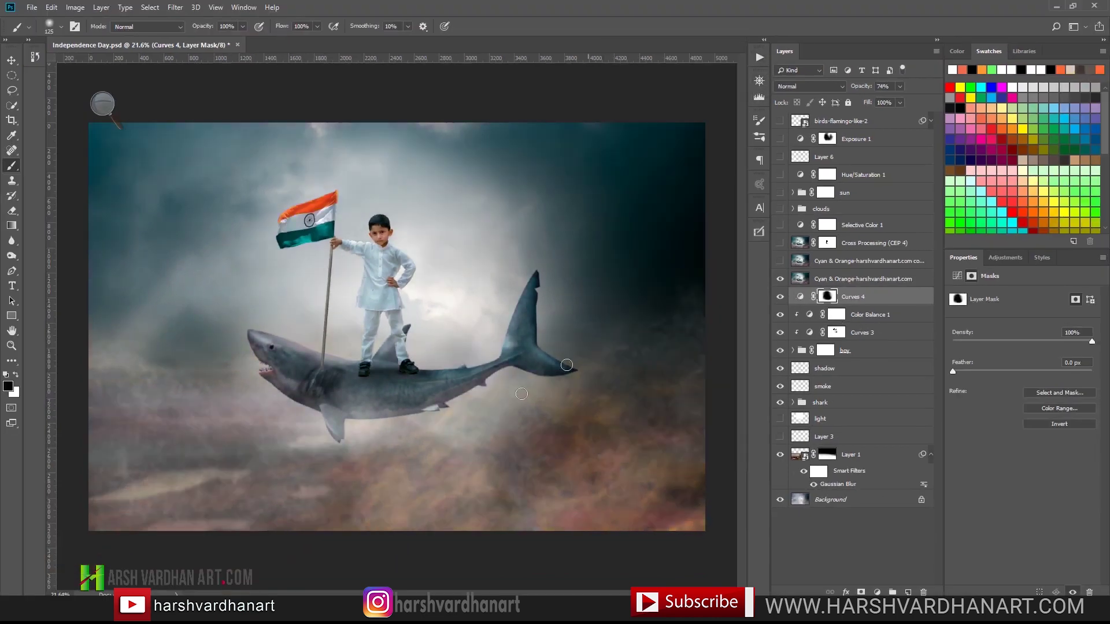
left_click(780, 278)
left_click(780, 279)
left_click(800, 261)
left_click(780, 262)
left_click(780, 261)
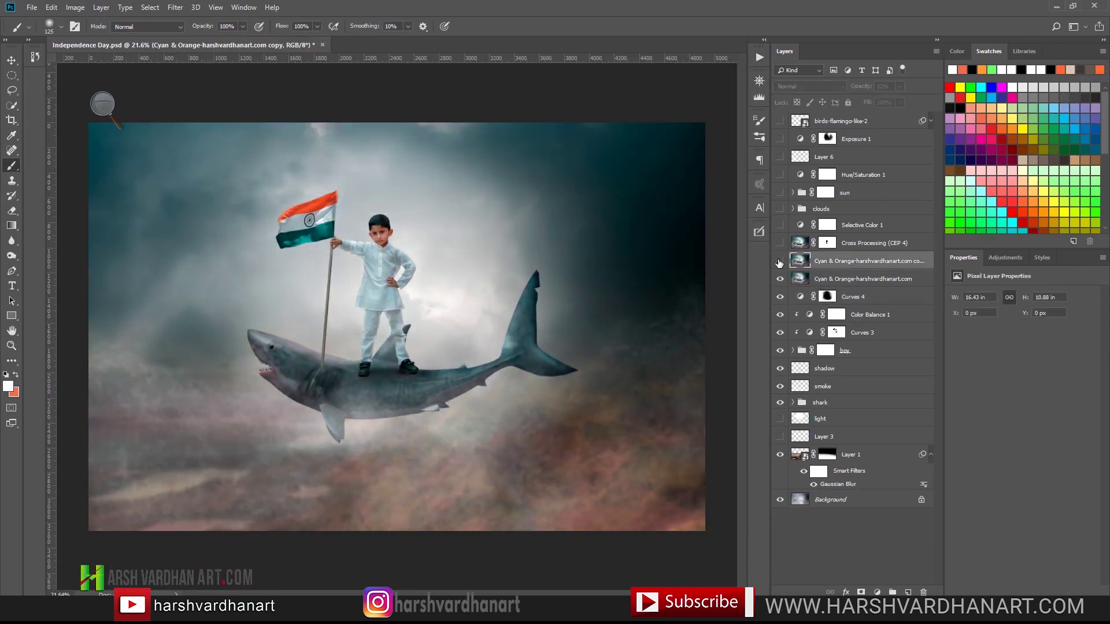
left_click(780, 261)
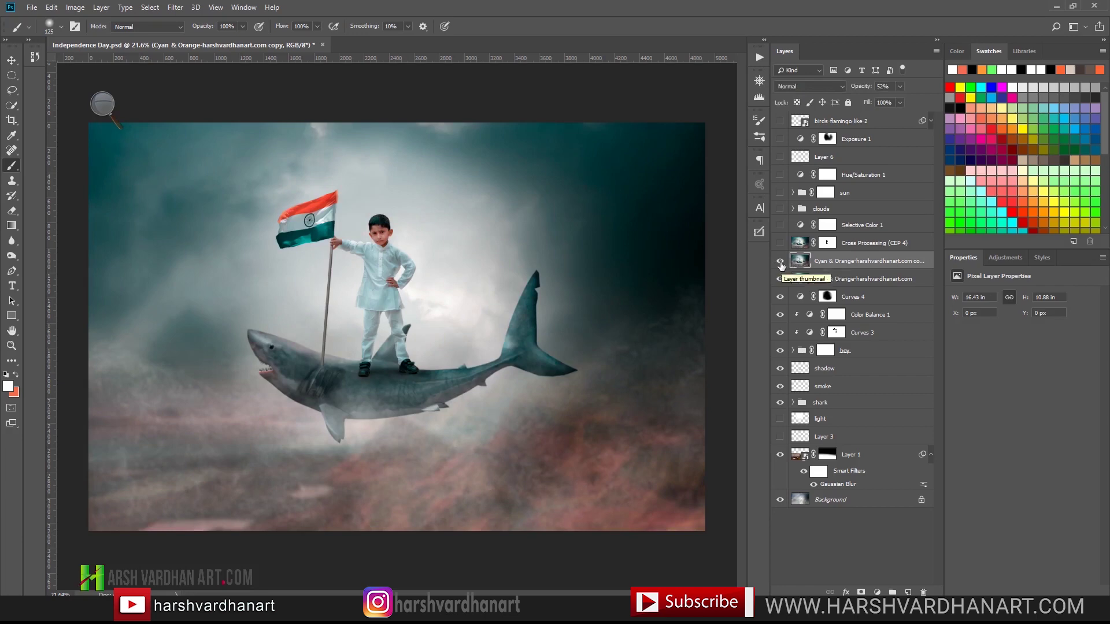
- Turn on and select the Cross Processing (CEP 4) layer, then open the Filter menu
left_click(779, 243)
left_click(792, 242)
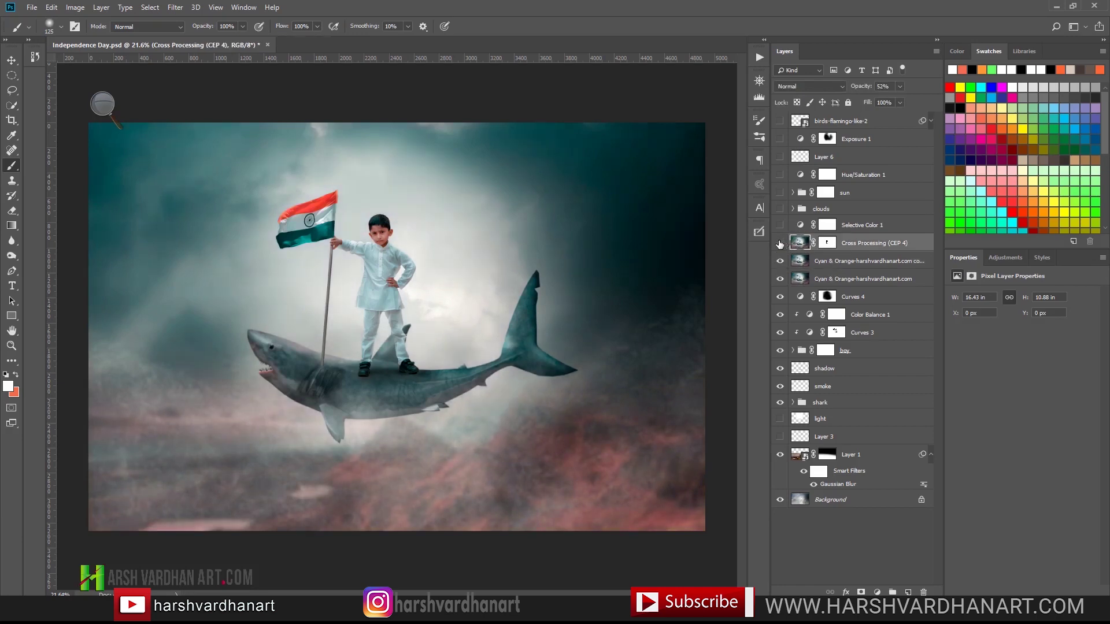
left_click(175, 7)
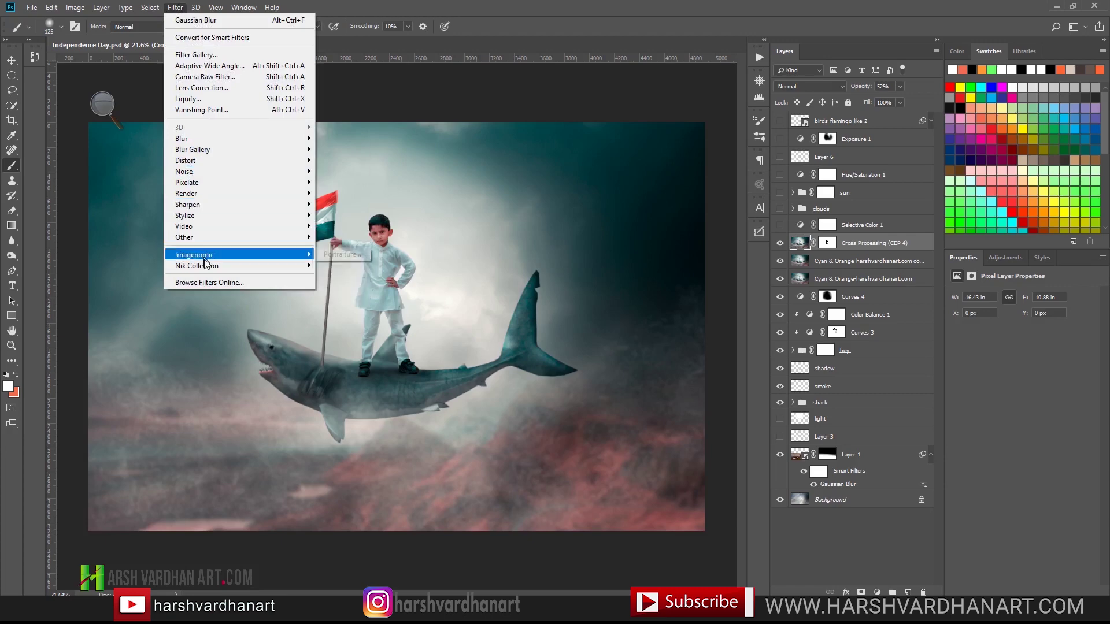
- Run Color Efex Pro 4 on the layer with Cross Processing method C04 at 18% strength
mouse_move(243, 265)
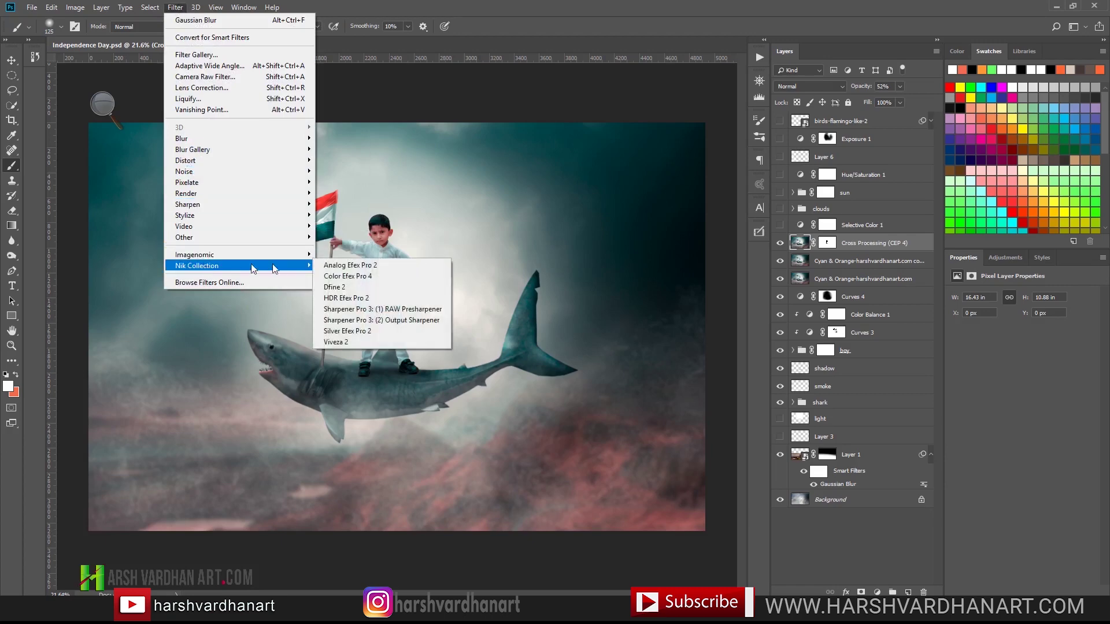
left_click(349, 279)
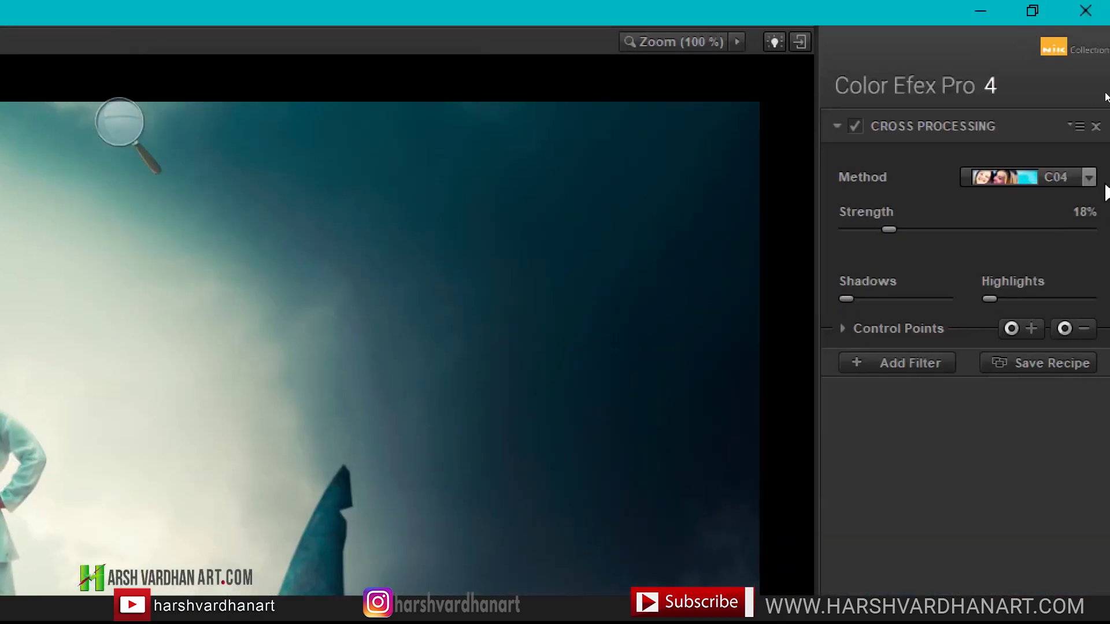
left_click(1090, 177)
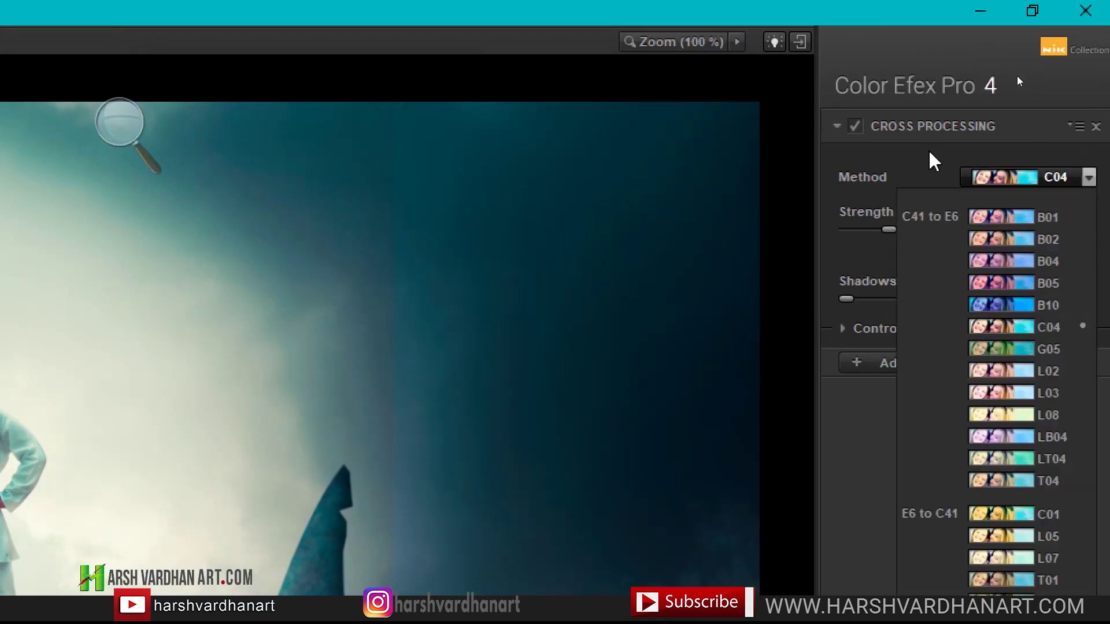
left_click(1048, 328)
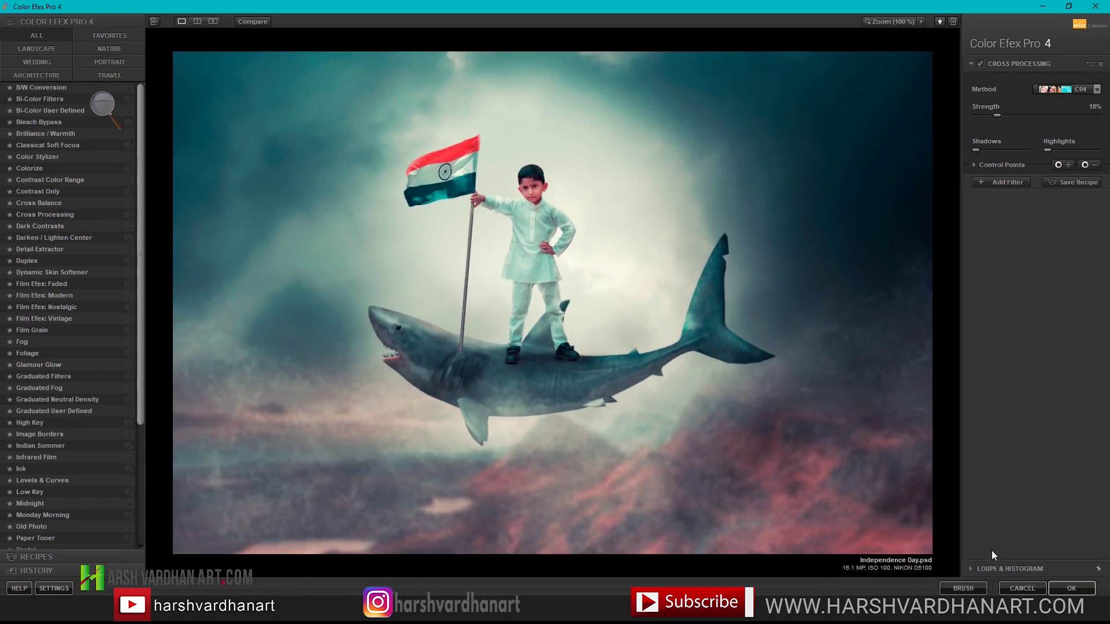
left_click(1071, 588)
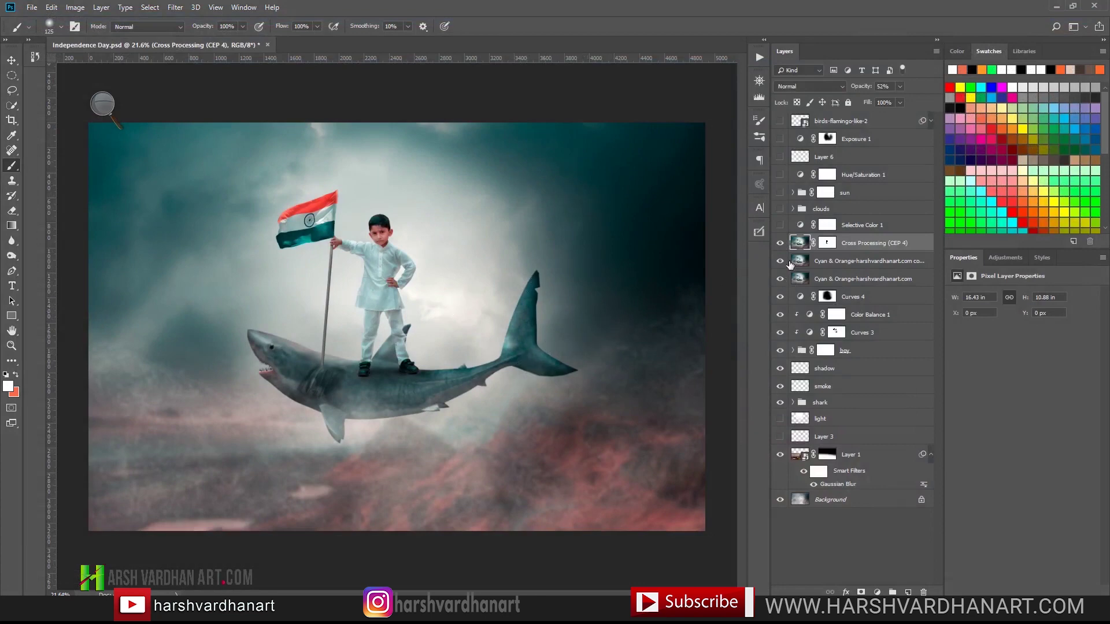
- Turn on Selective Color 1 and set the Cyans range's Cyan amount to +26
left_click(781, 228)
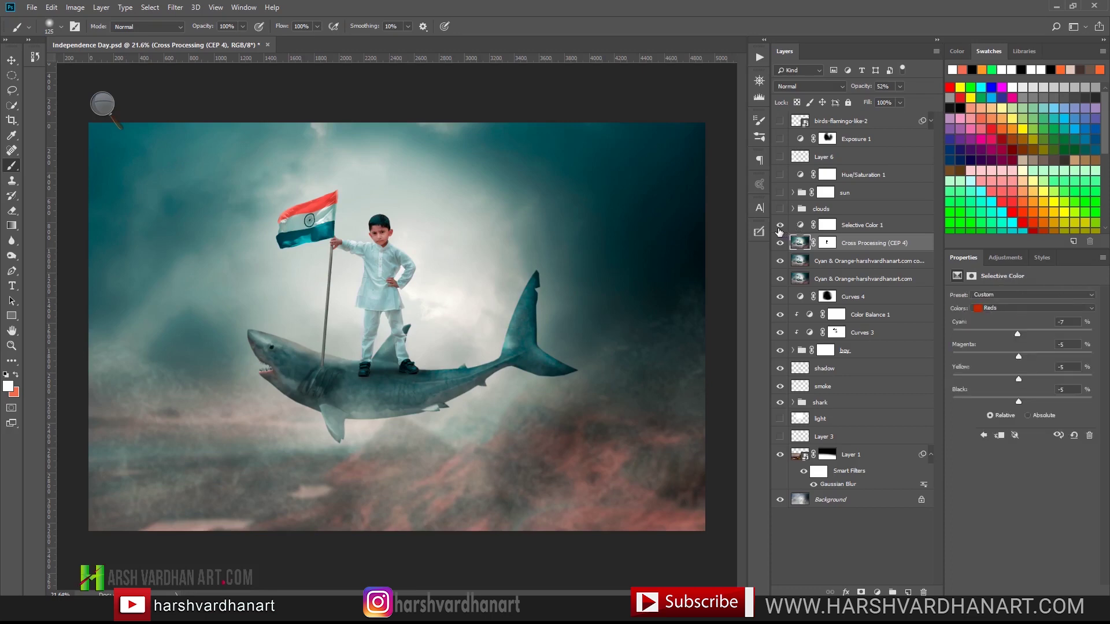
left_click(779, 225)
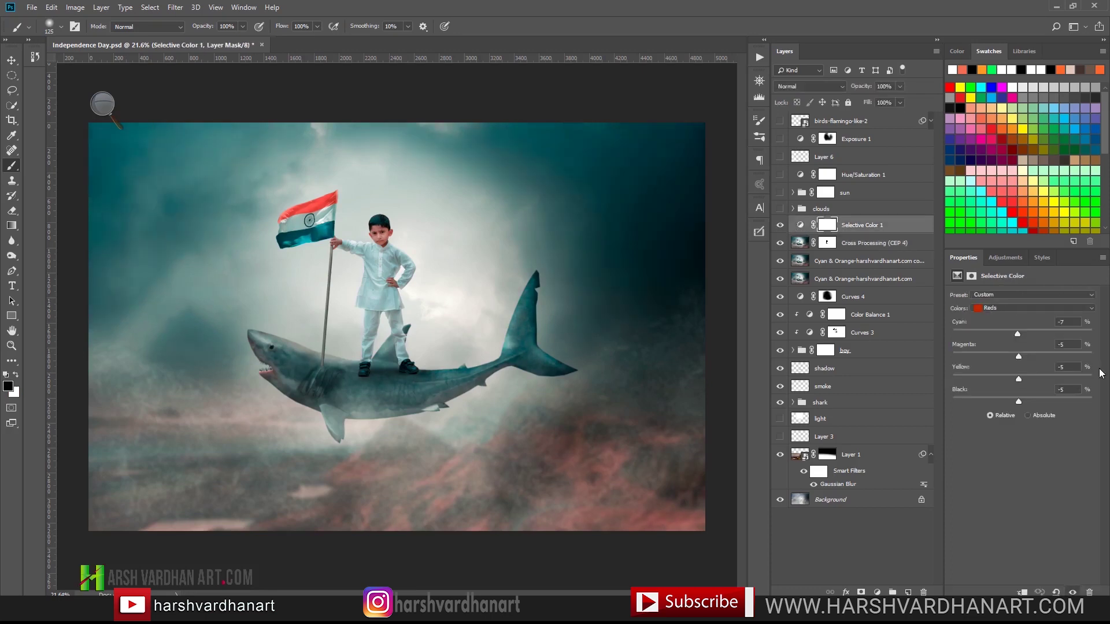
left_click(1043, 308)
left_click(1031, 318)
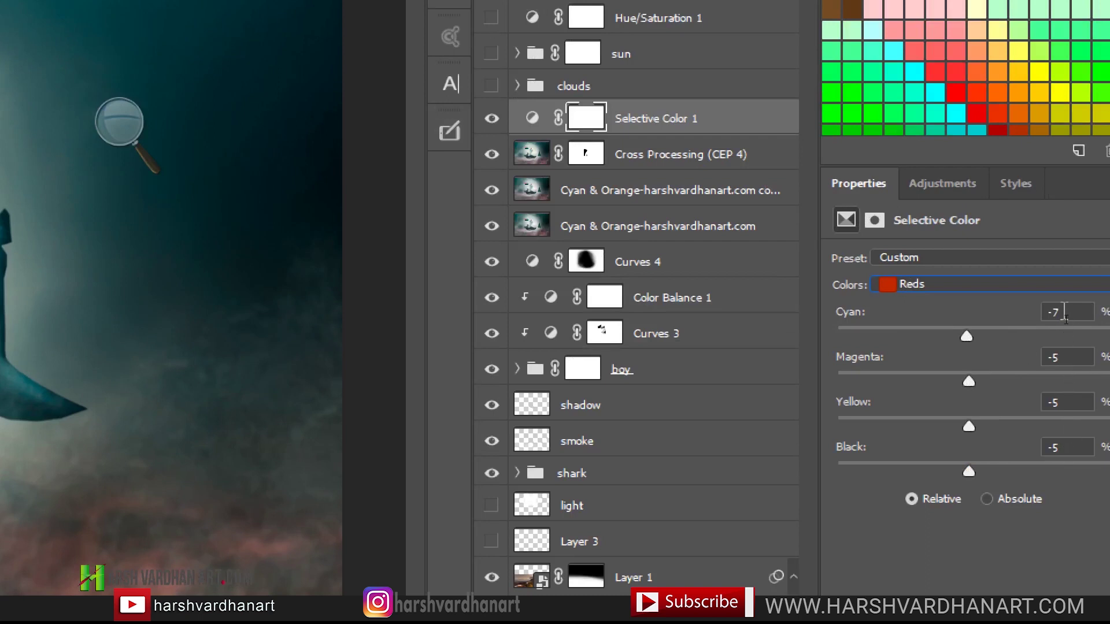
left_click(1092, 289)
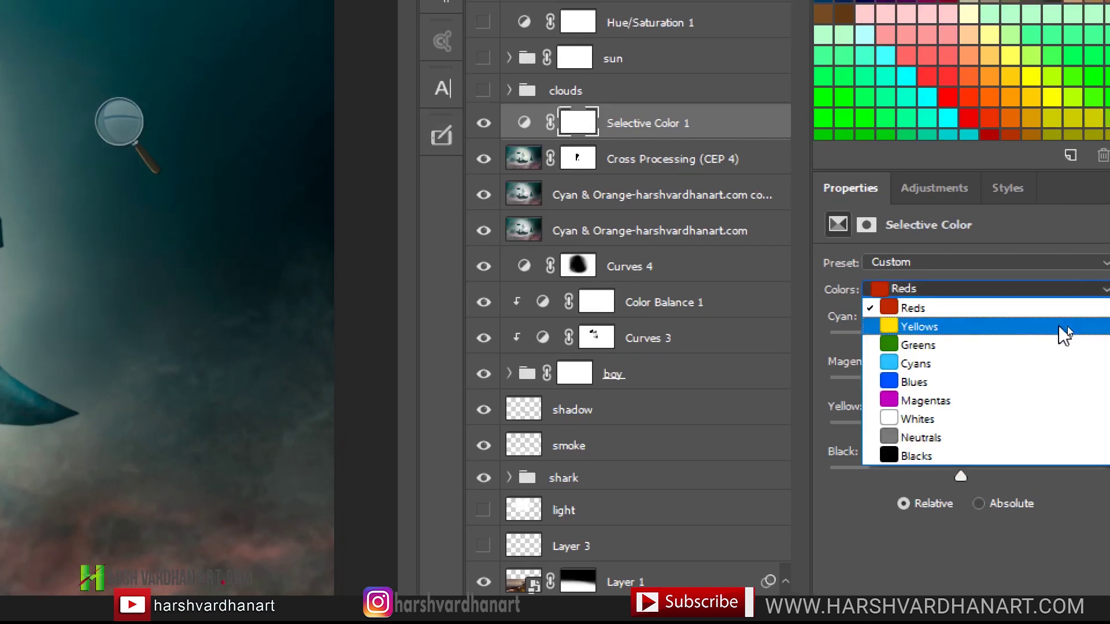
left_click(1067, 326)
left_click(1057, 294)
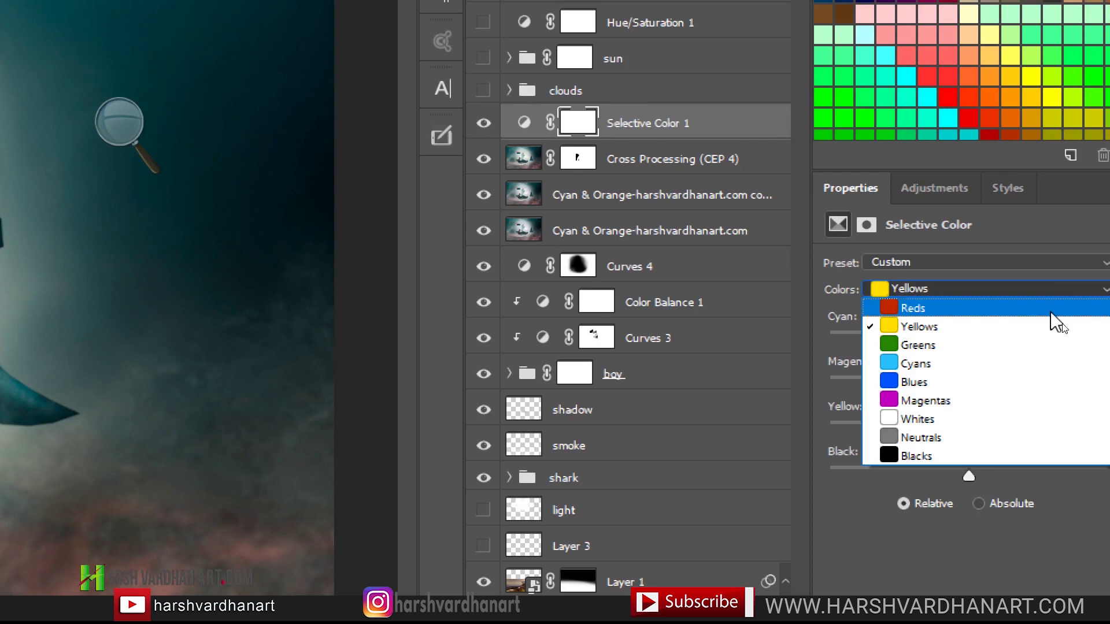
left_click(1036, 362)
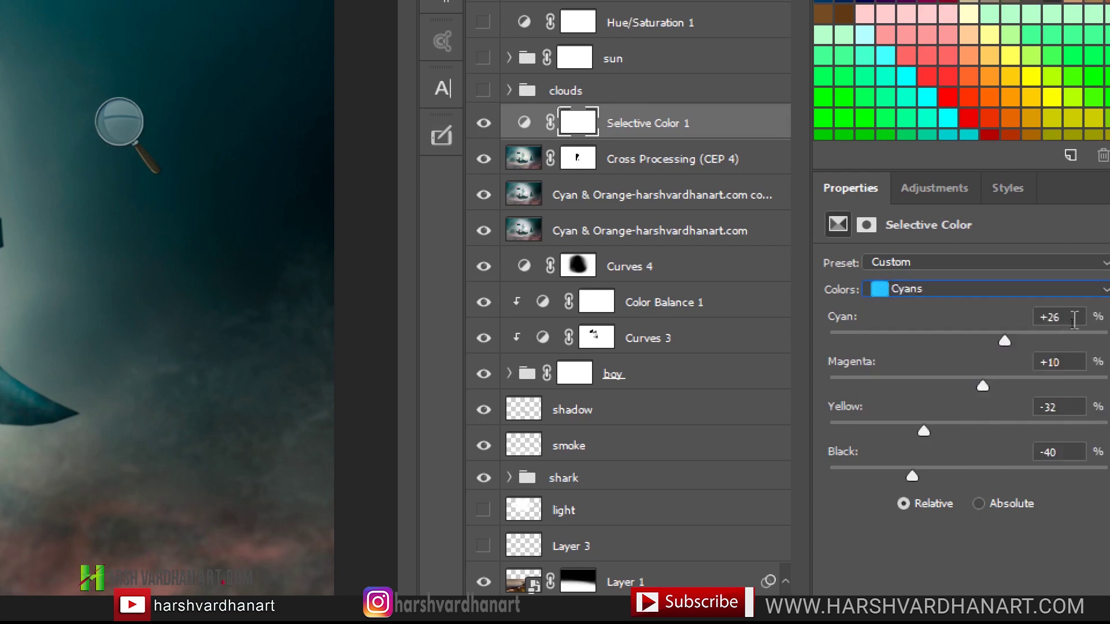
left_click(1035, 318)
key("Down")
key("Up")
- Review Cyans Magenta +10, Yellow -32, Black -40, then Blues Cyan +21 and Yellow -23
left_click(1067, 364)
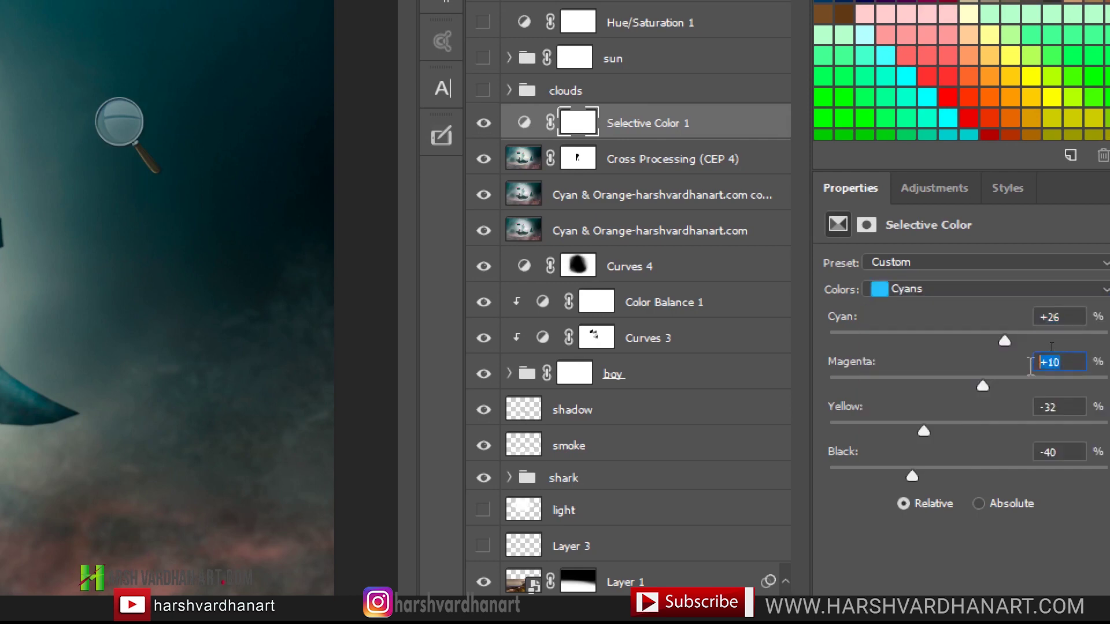
left_click(1071, 409)
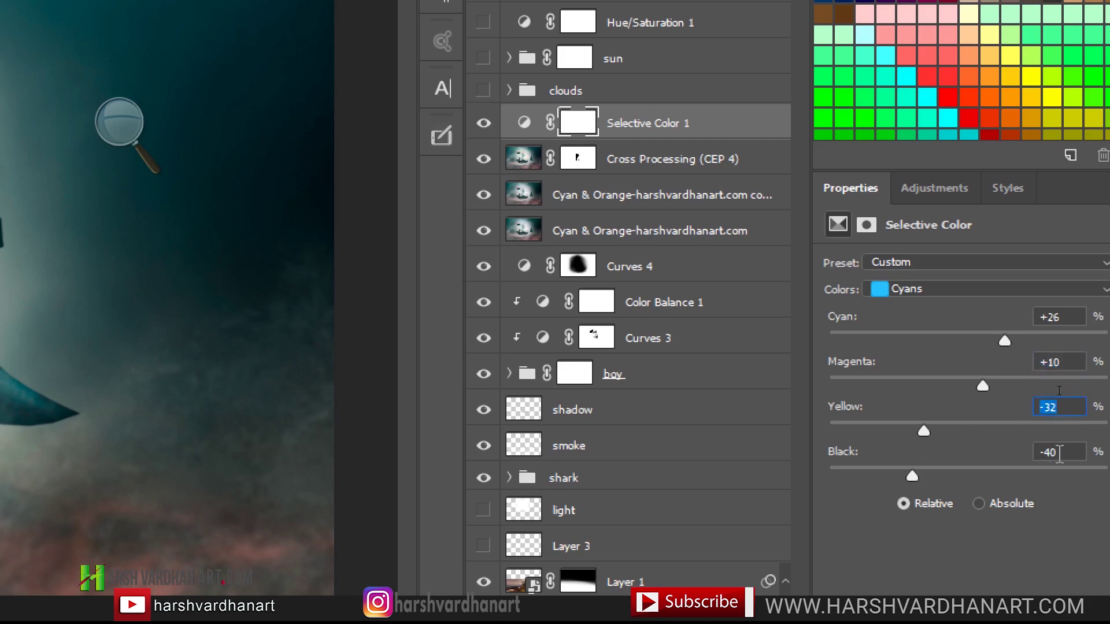
left_click(1047, 454)
left_click(1008, 289)
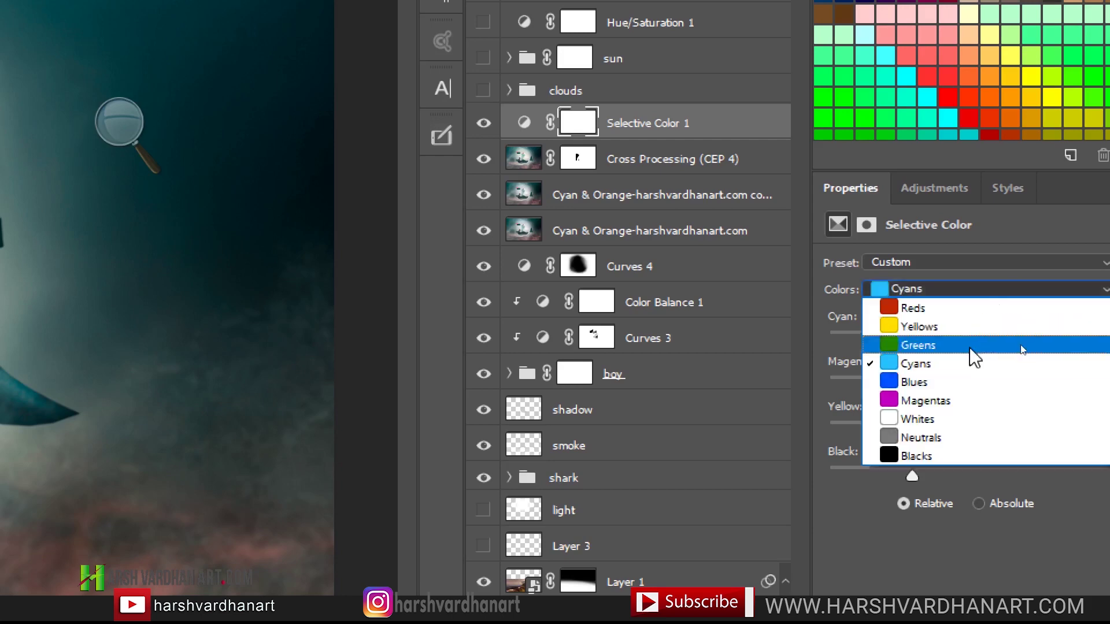
left_click(955, 397)
left_click(964, 292)
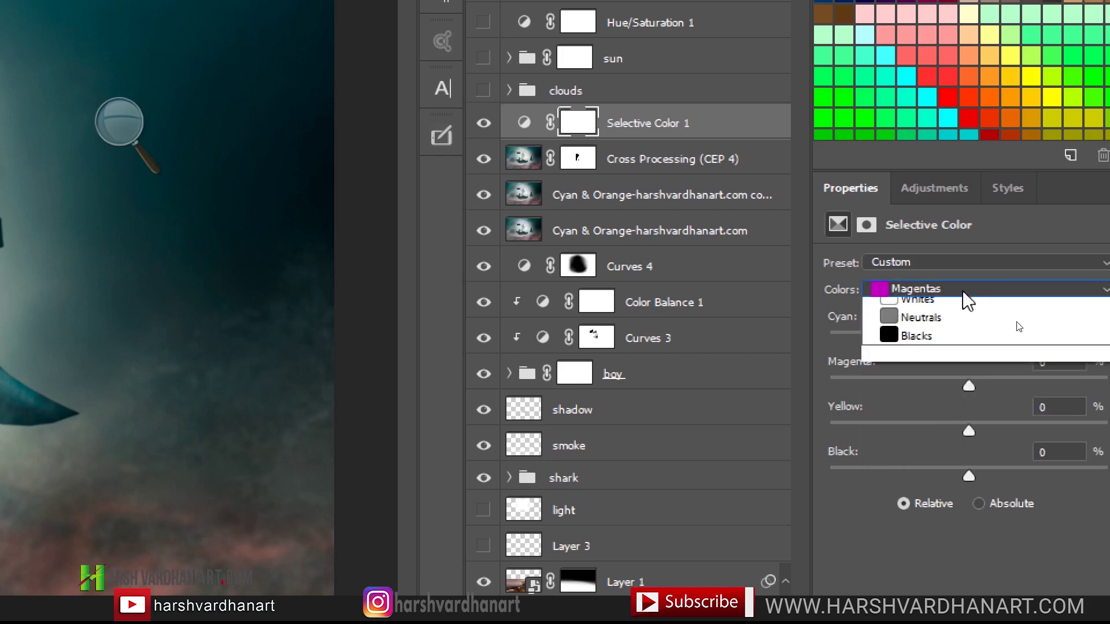
left_click(936, 384)
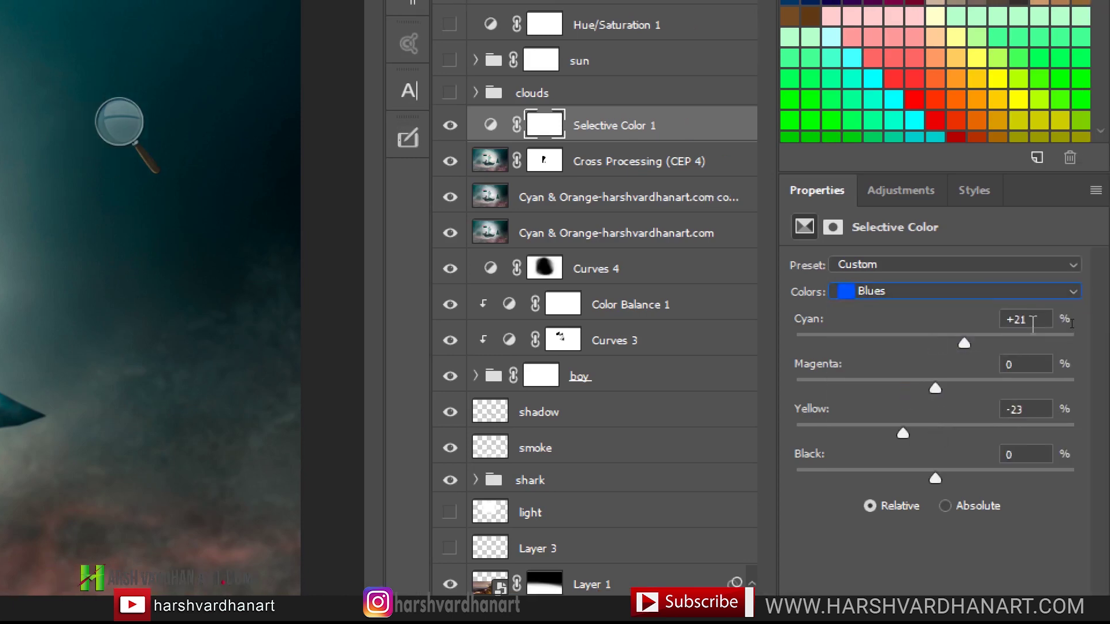
double_click(1067, 318)
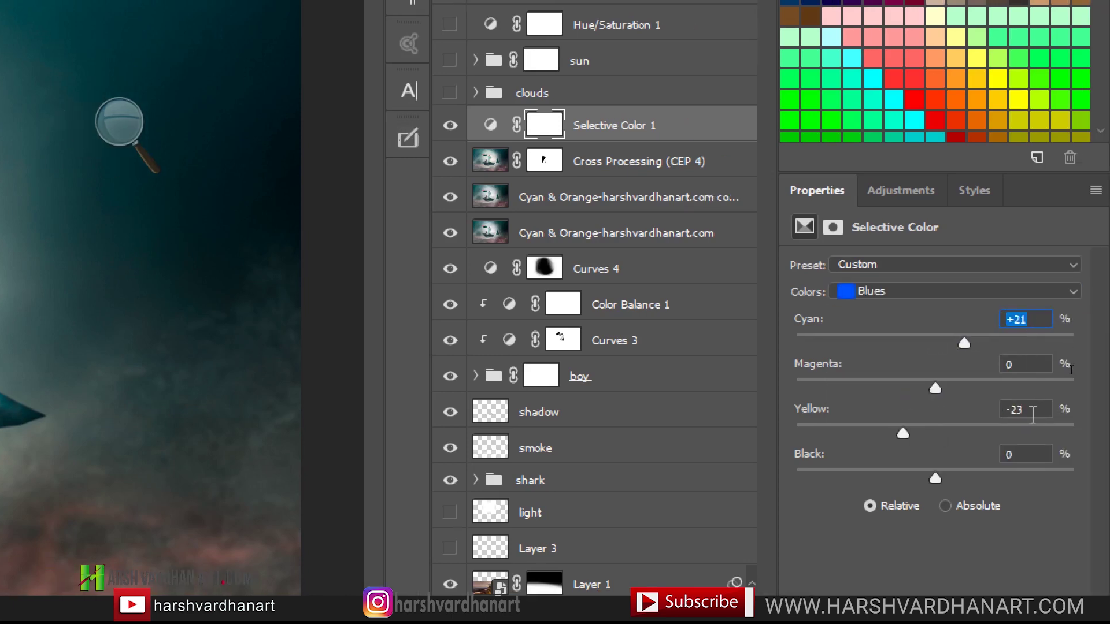
left_click(1032, 408)
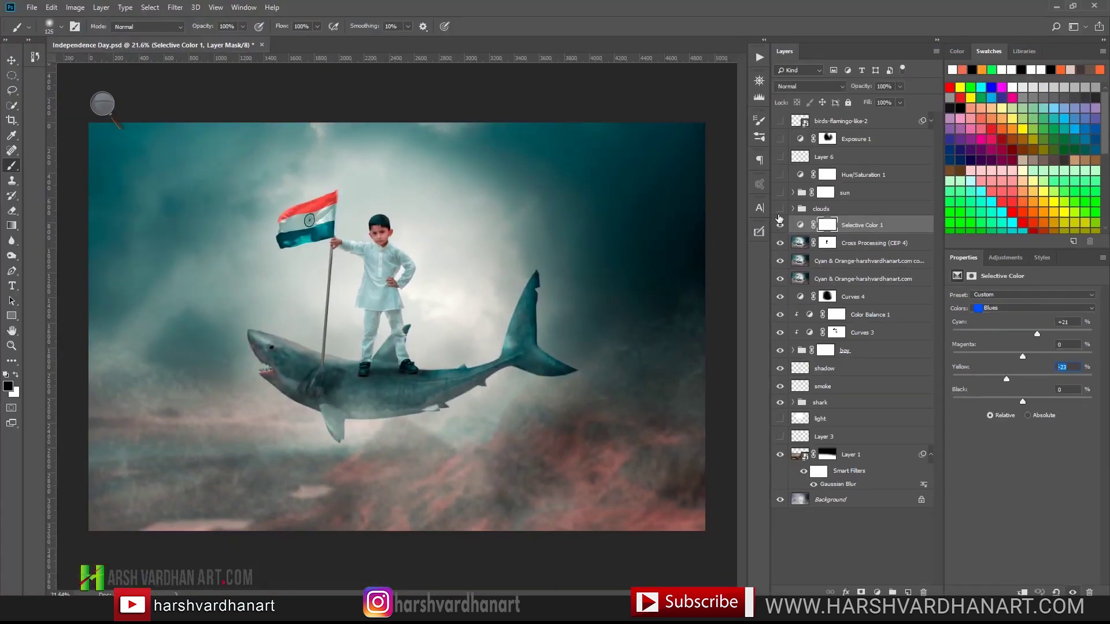
- Switch on the clouds group, showing only the clouds beneath and on the shark's back
left_click(793, 210)
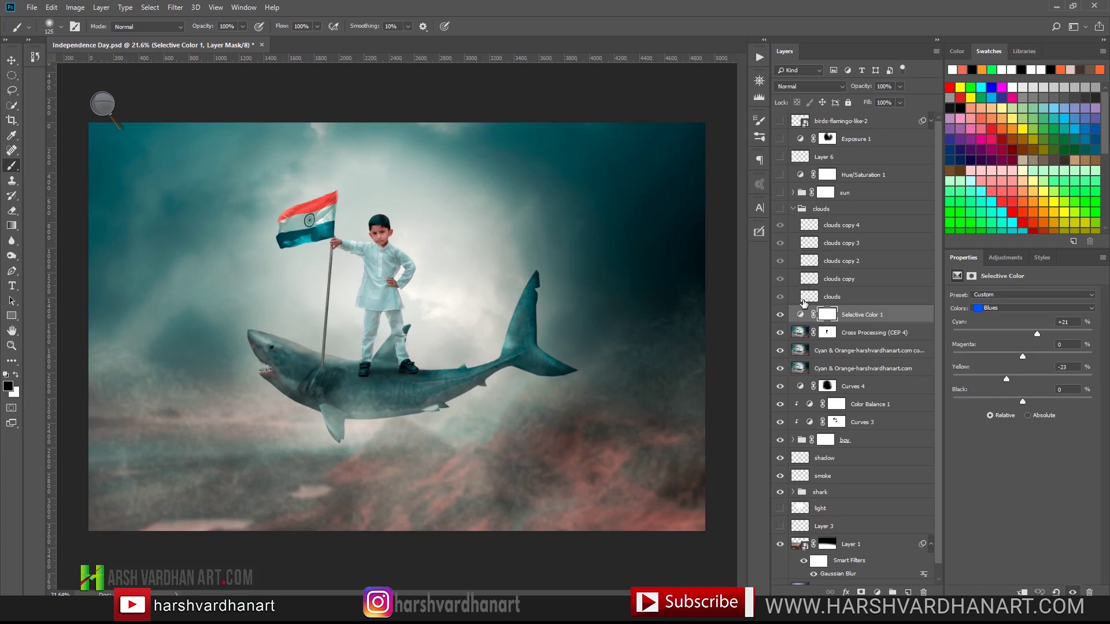
left_click(780, 211)
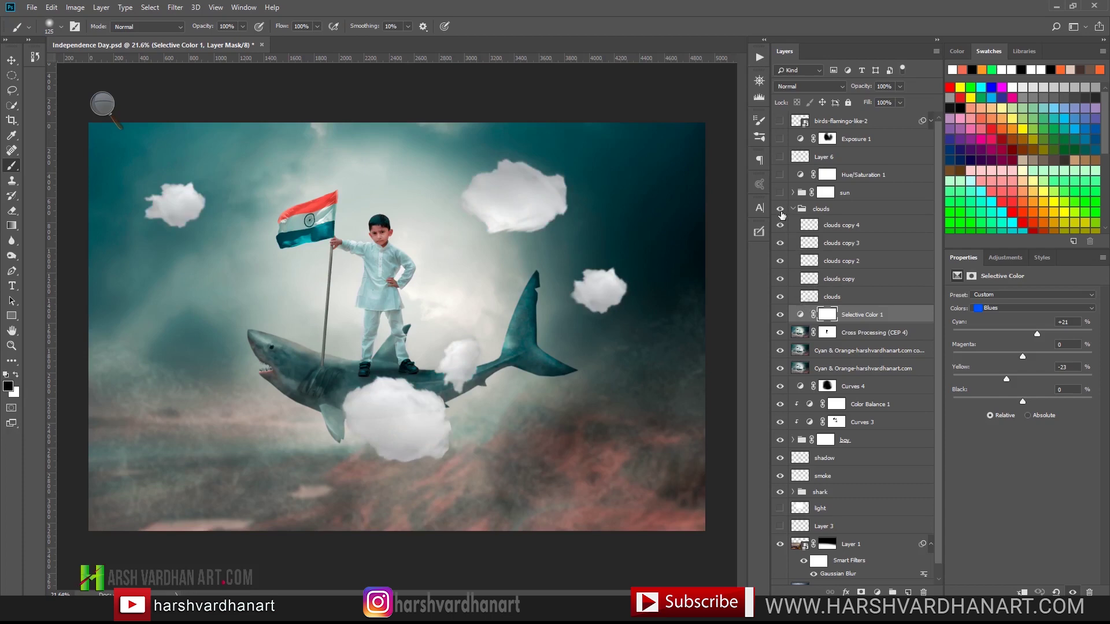
left_click_drag(775, 231, 803, 300)
left_click(803, 300)
left_click(780, 297)
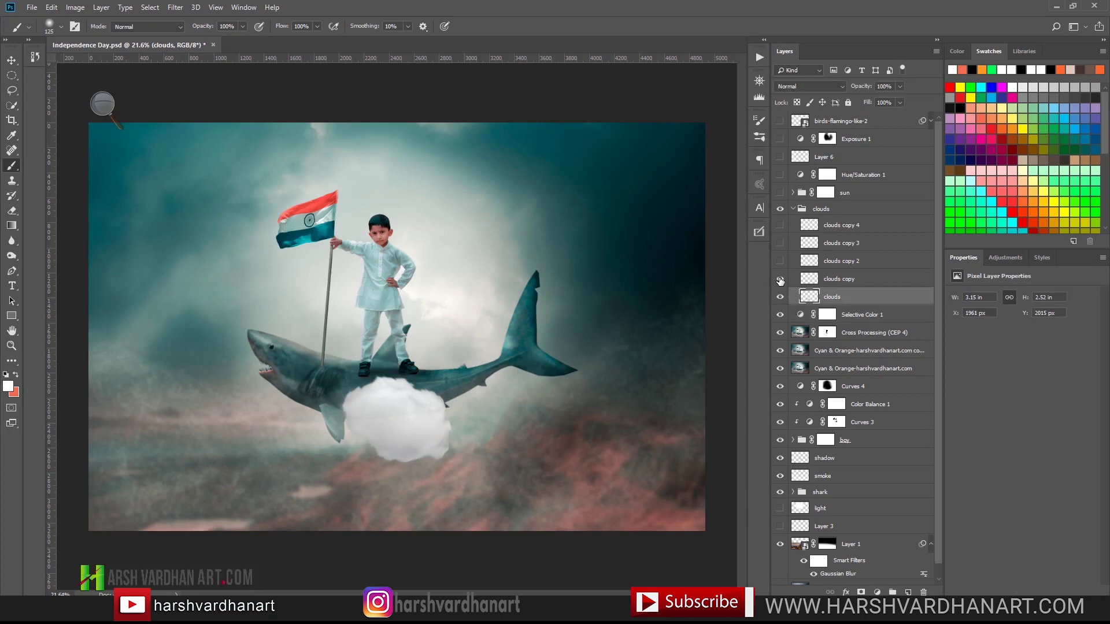
left_click(780, 280)
left_click(809, 283)
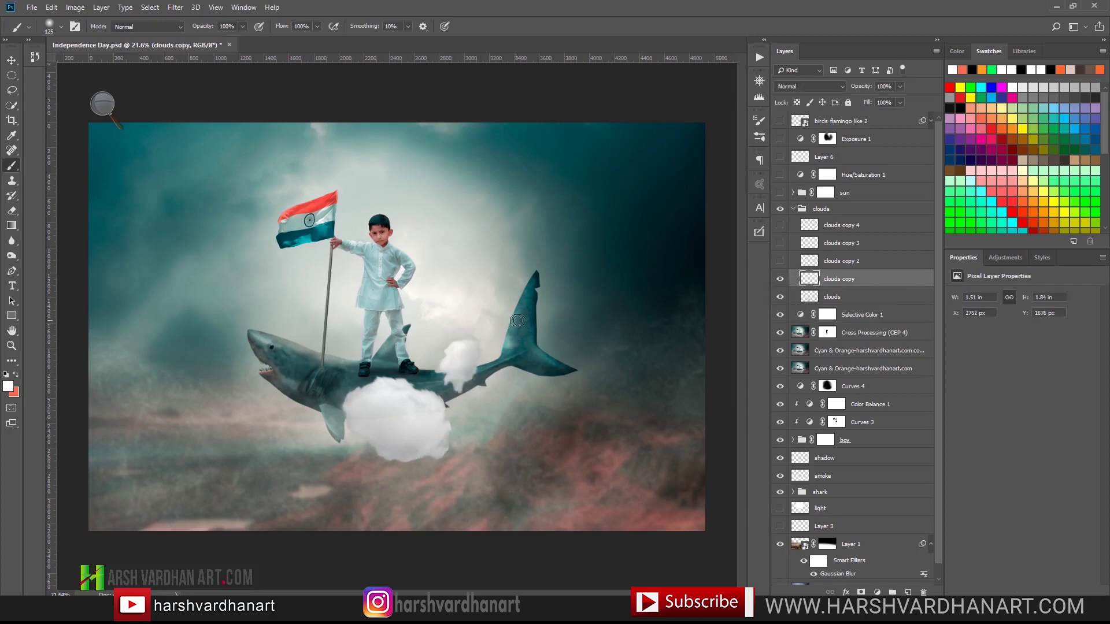
- Show clouds copy 2, copy 3 and copy 4, then compare the group on and off
left_click(780, 262)
left_click(806, 261)
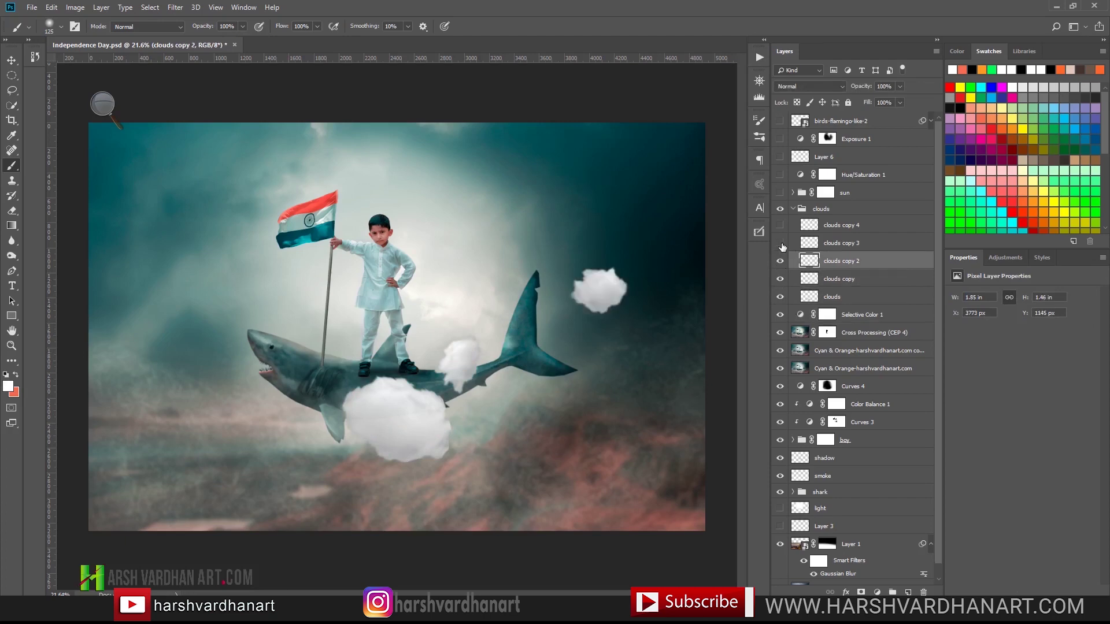
left_click(780, 244)
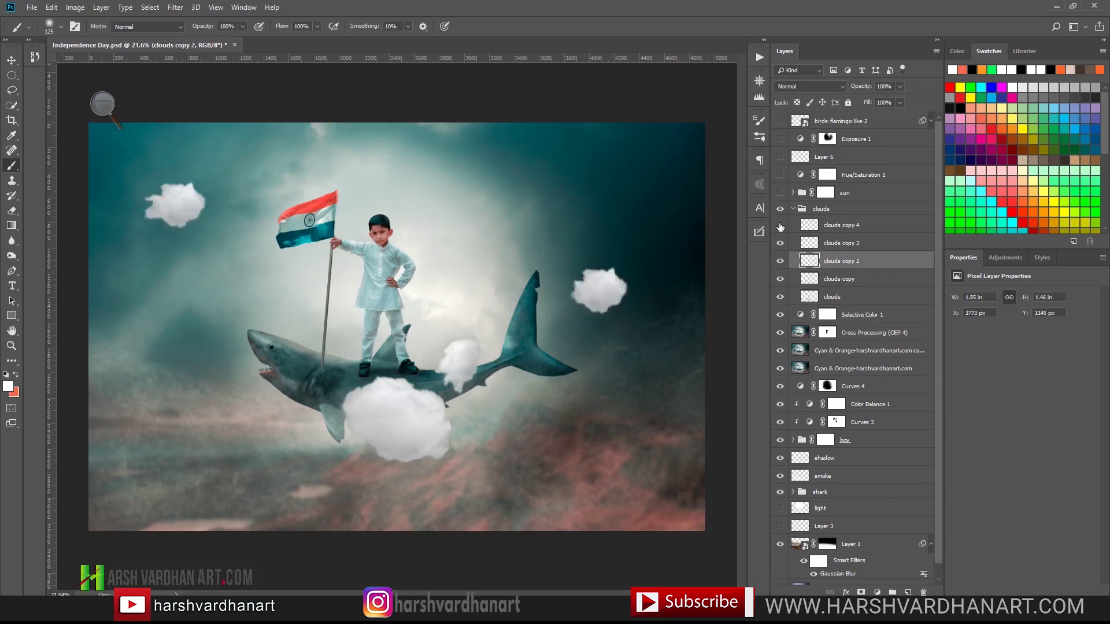
left_click(781, 227)
left_click(816, 226)
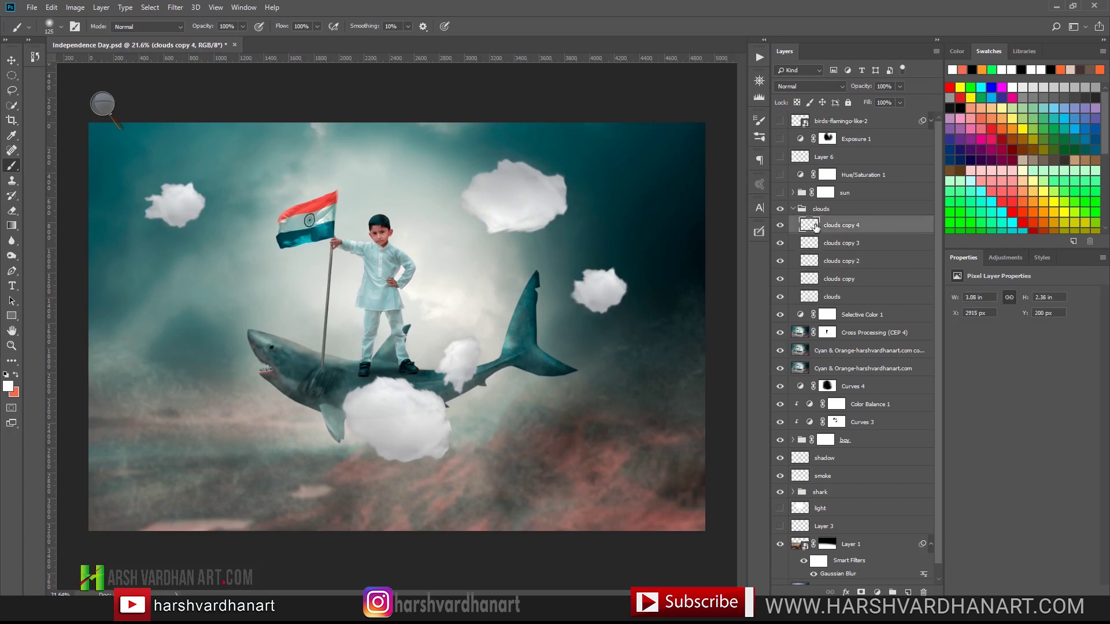
left_click(818, 210)
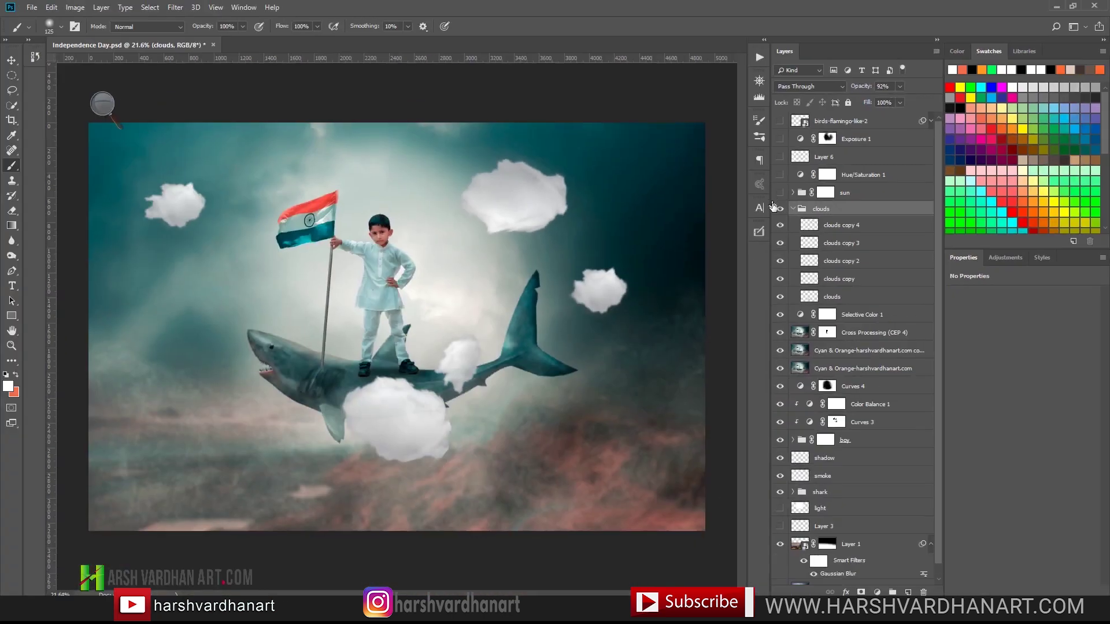
left_click(780, 209)
left_click(780, 209)
- Show the sun group and paint a soft dab on new Layer 7, enlarged into a glow
left_click(792, 192)
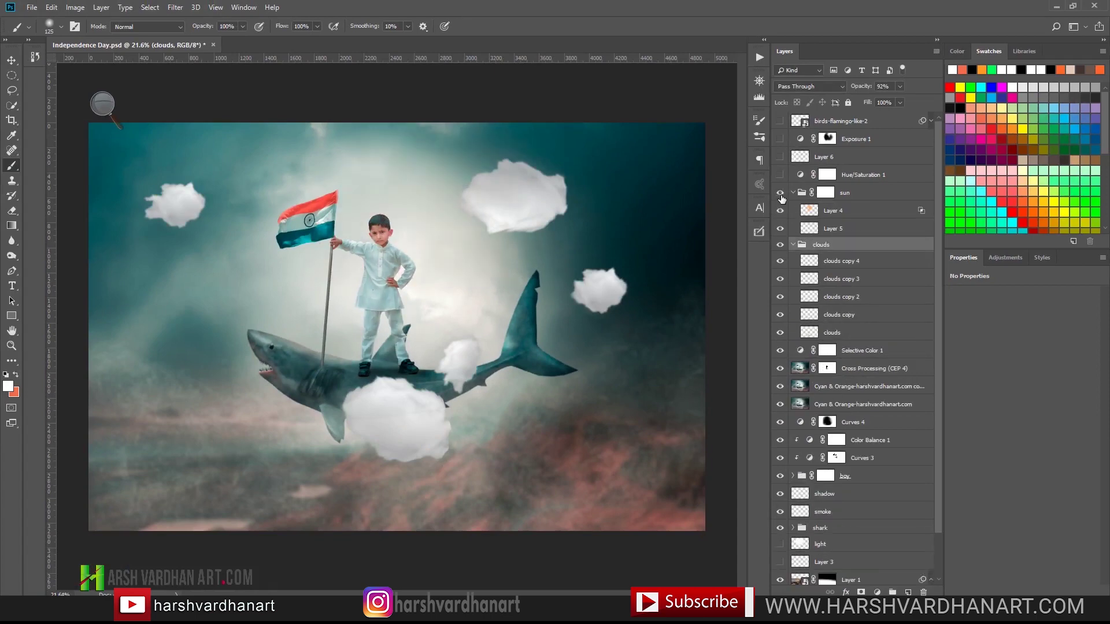
left_click(780, 194)
left_click(803, 232)
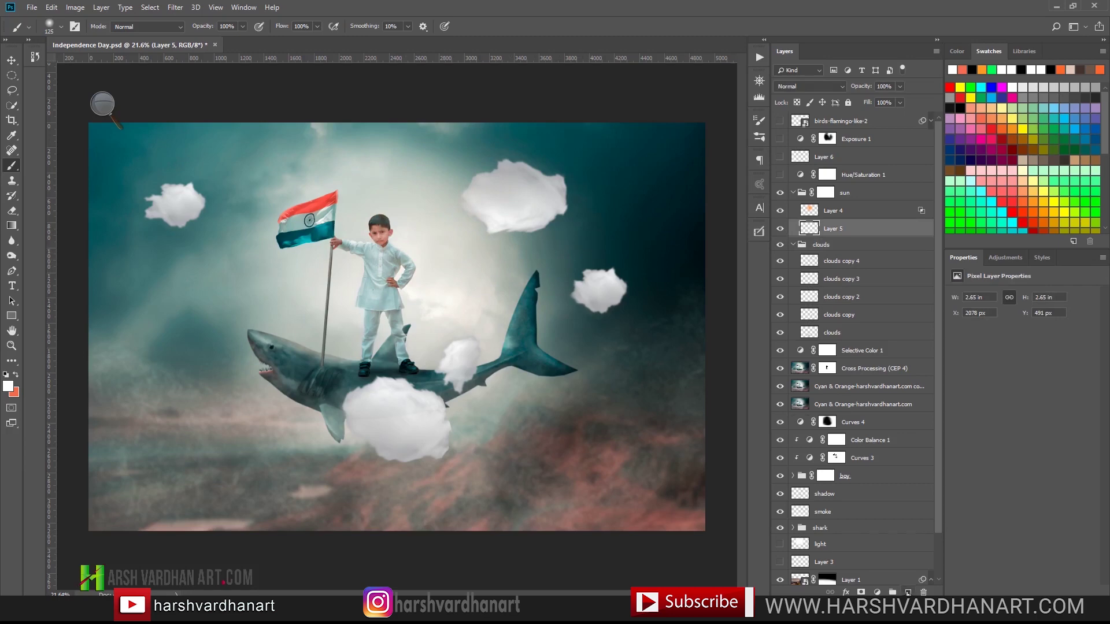
key("ctrl+shift+alt+n")
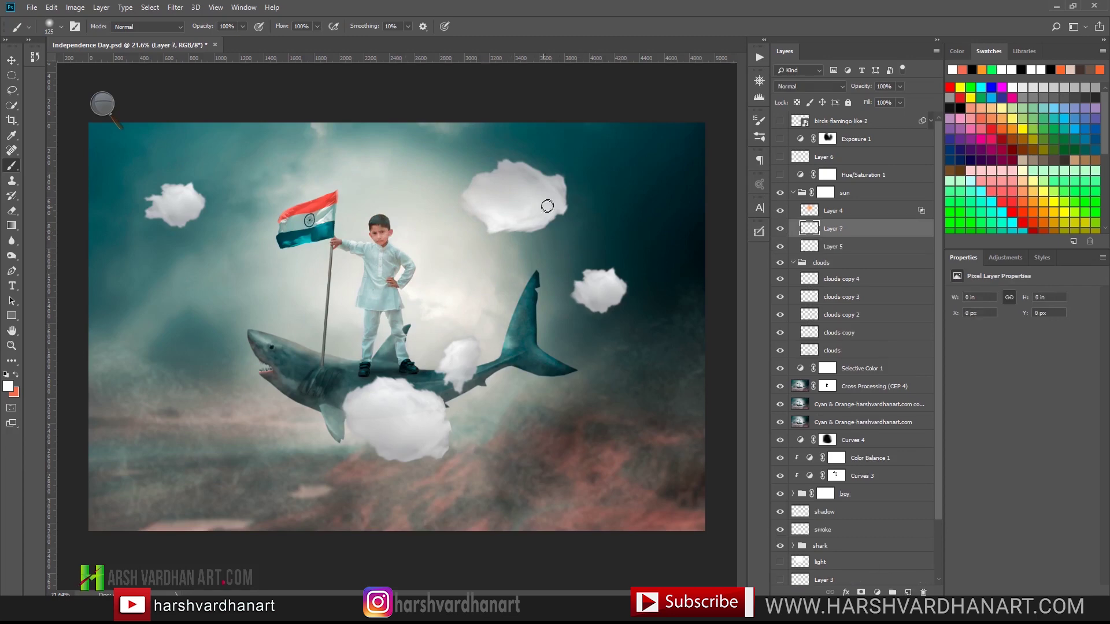
left_click(620, 223)
key("ctrl+t")
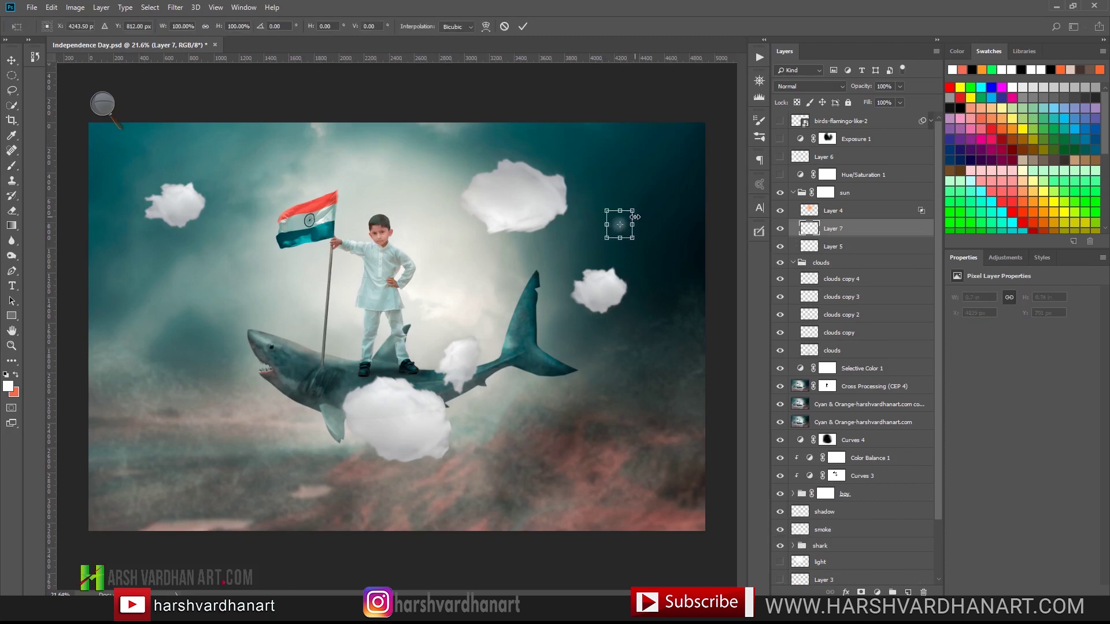
left_click_drag(634, 213, 723, 164)
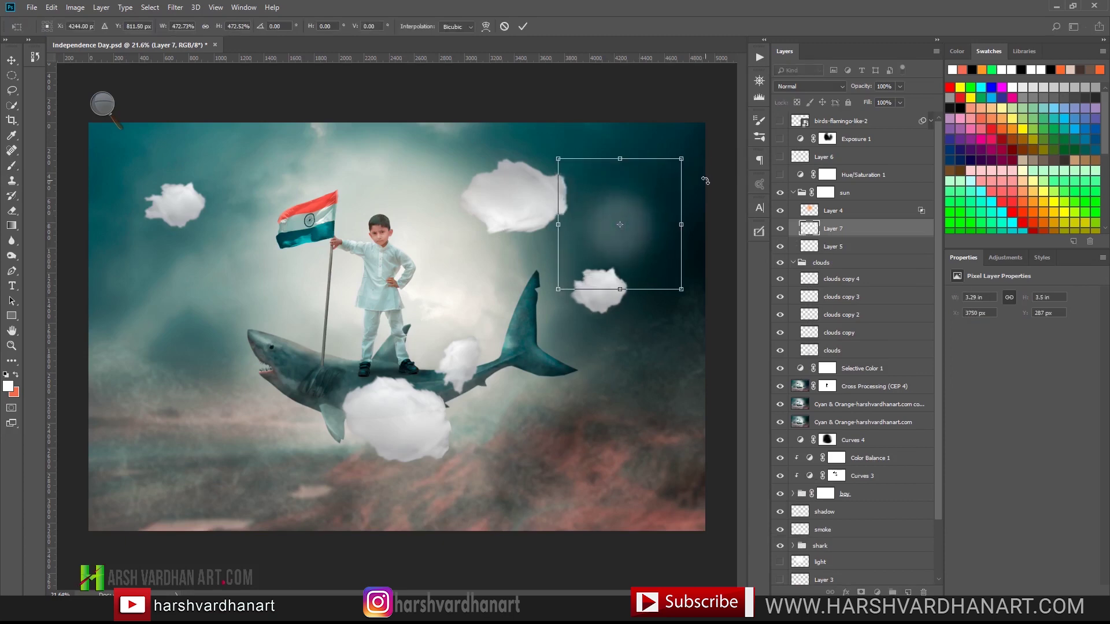
key("Return")
- Paint a scaled-up salmon glow on new Layer 8 and blend it with Screen
key("b")
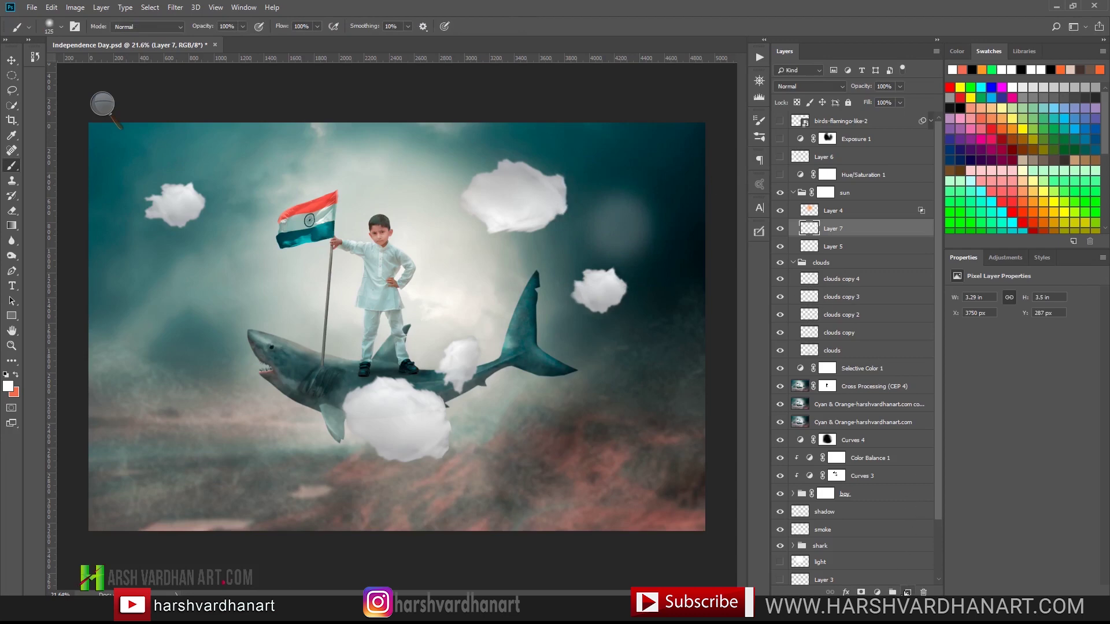
left_click(907, 592)
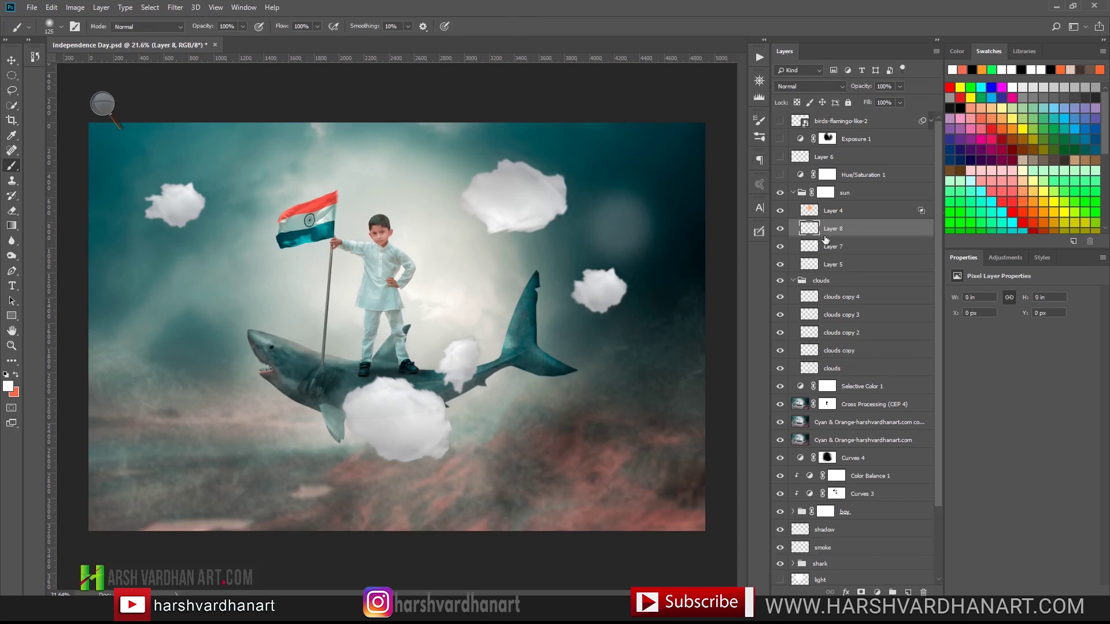
key("x")
left_click(618, 226)
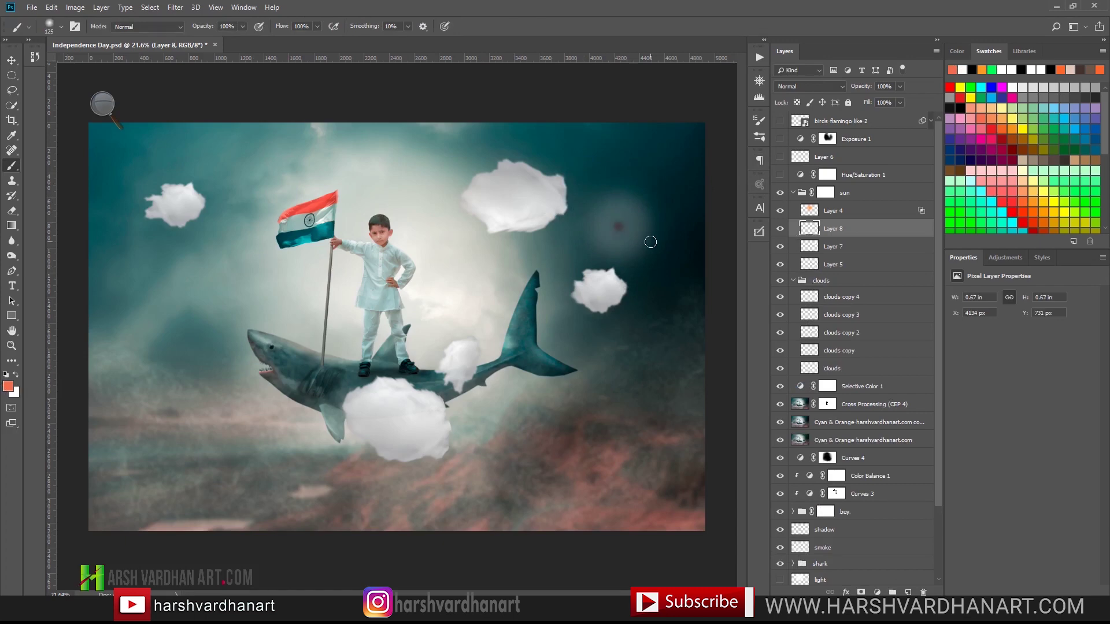
key("ctrl+t")
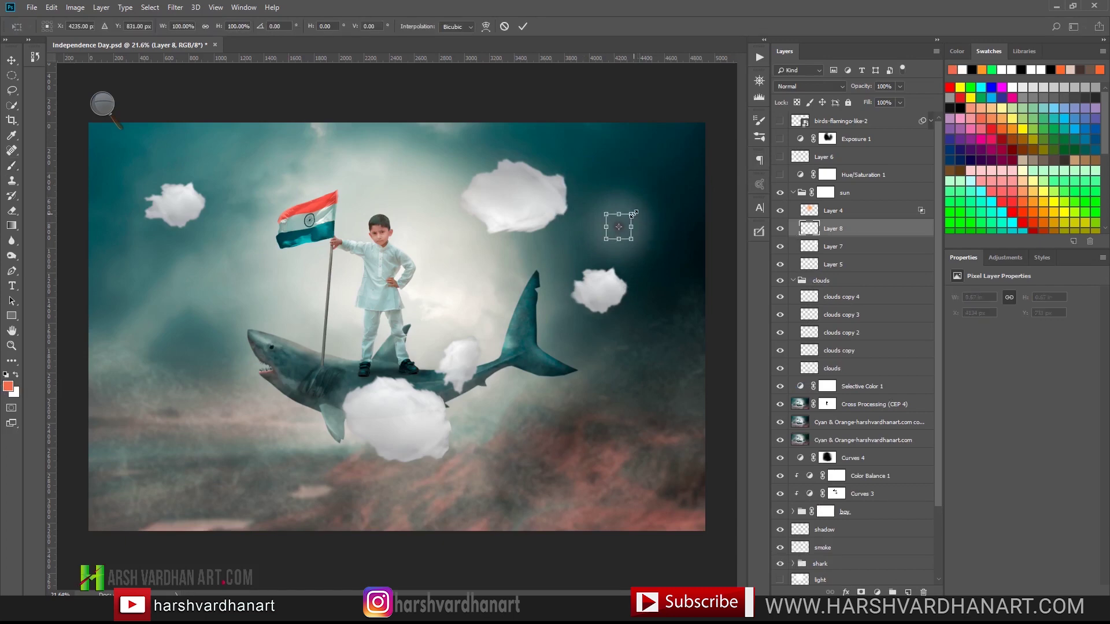
left_click_drag(633, 214, 677, 169)
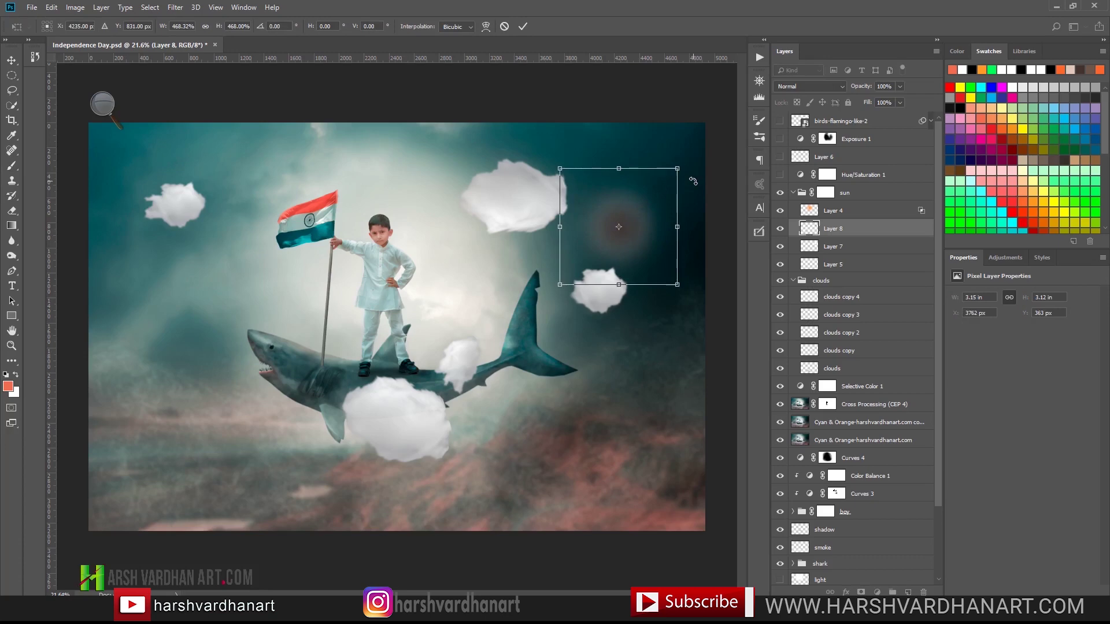
key("Return")
left_click(809, 86)
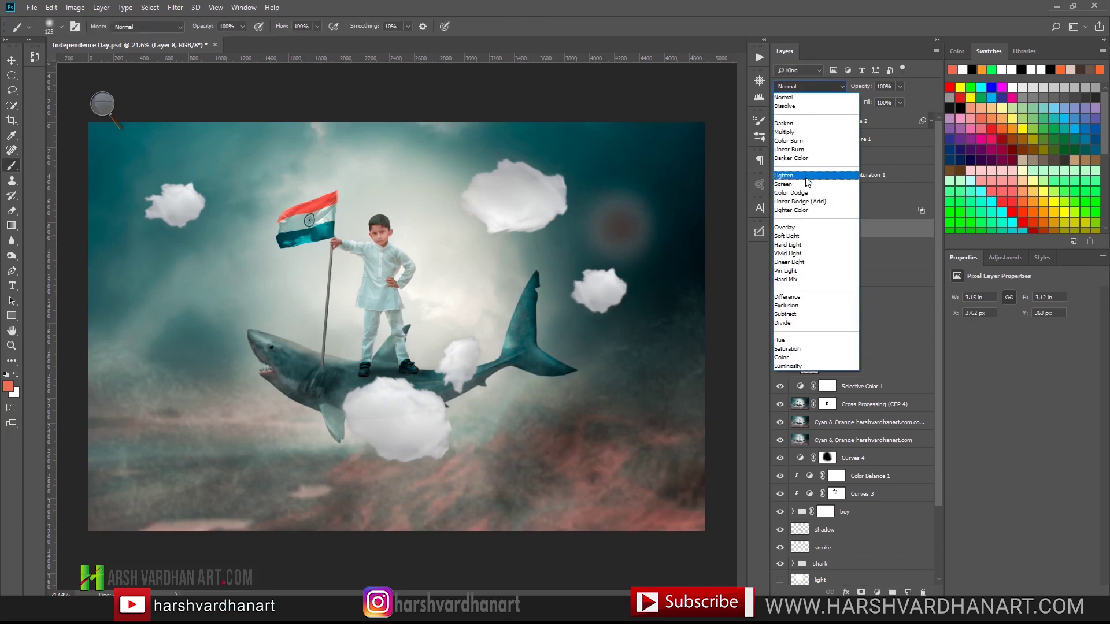
left_click(806, 184)
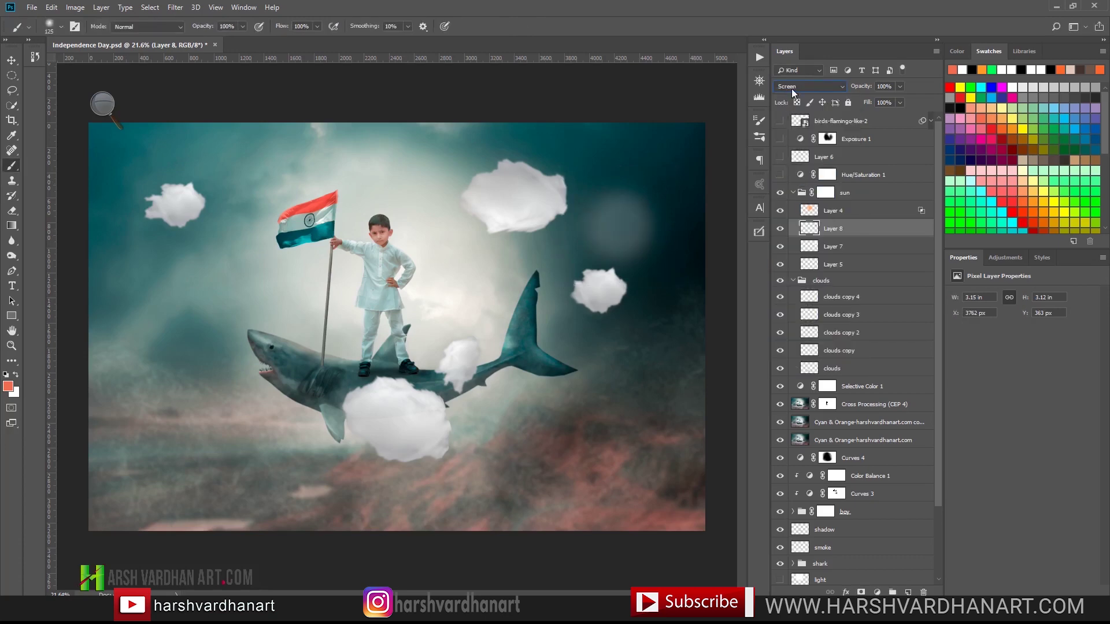
- Keep Layer 4 in Screen mode, compare its glow, then delete Layer 8
left_click(807, 213)
left_click(804, 86)
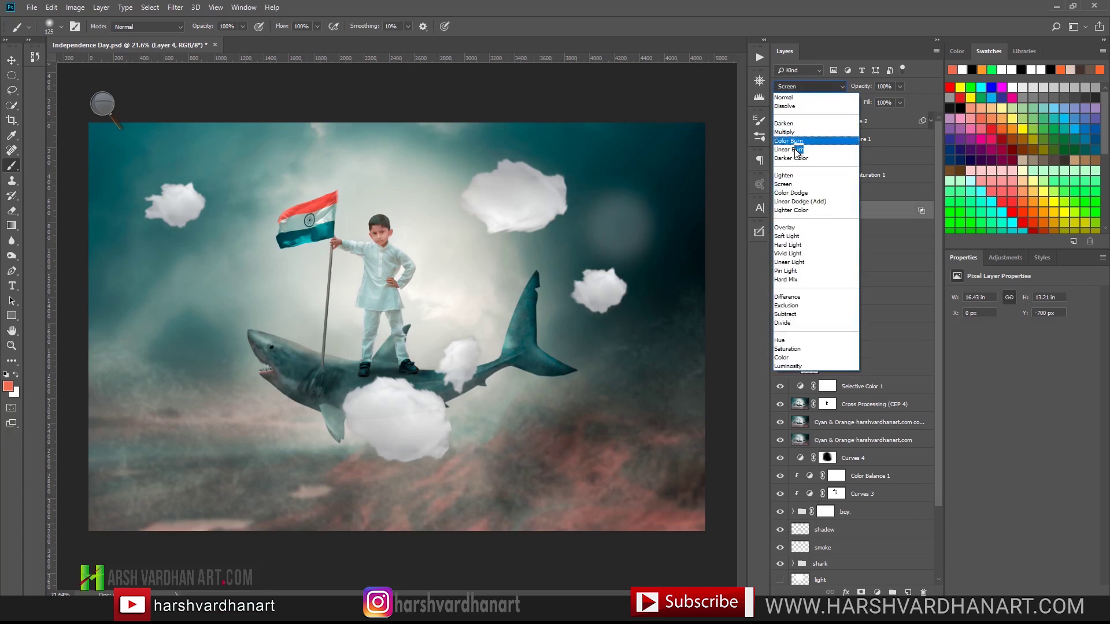
left_click(789, 186)
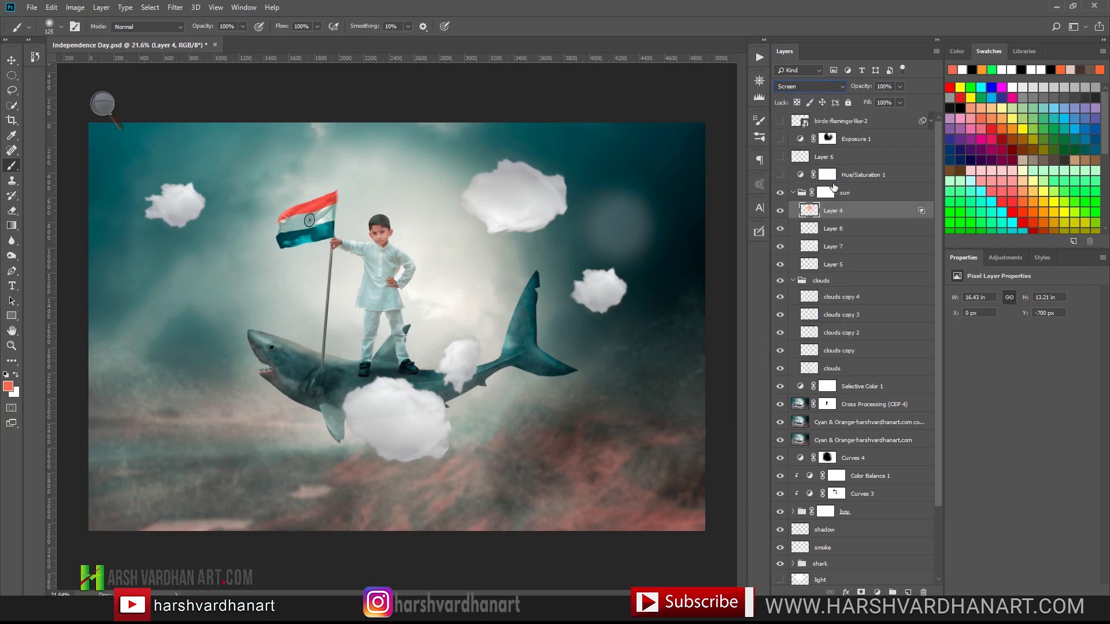
left_click(780, 211)
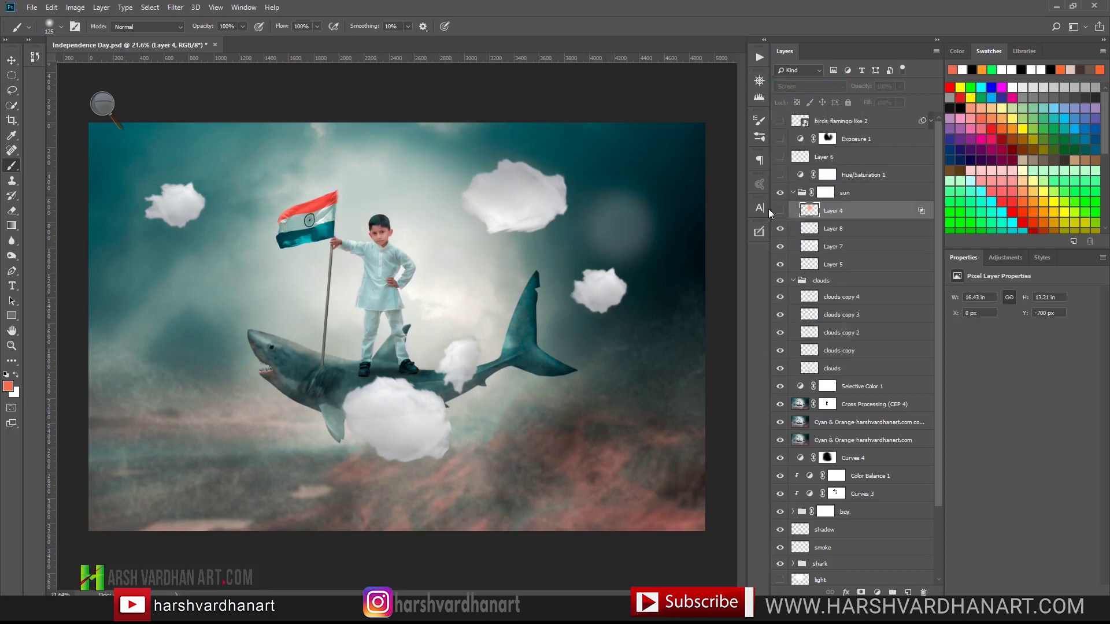
left_click(779, 212)
left_click(779, 229)
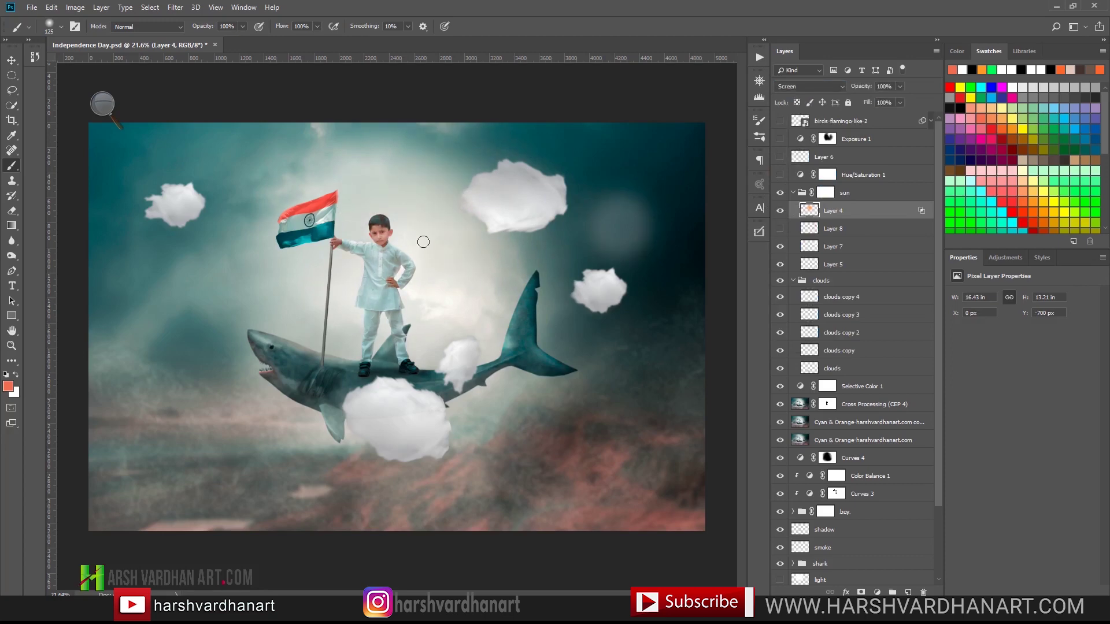
left_click(809, 230, "ctrl")
left_click(840, 235)
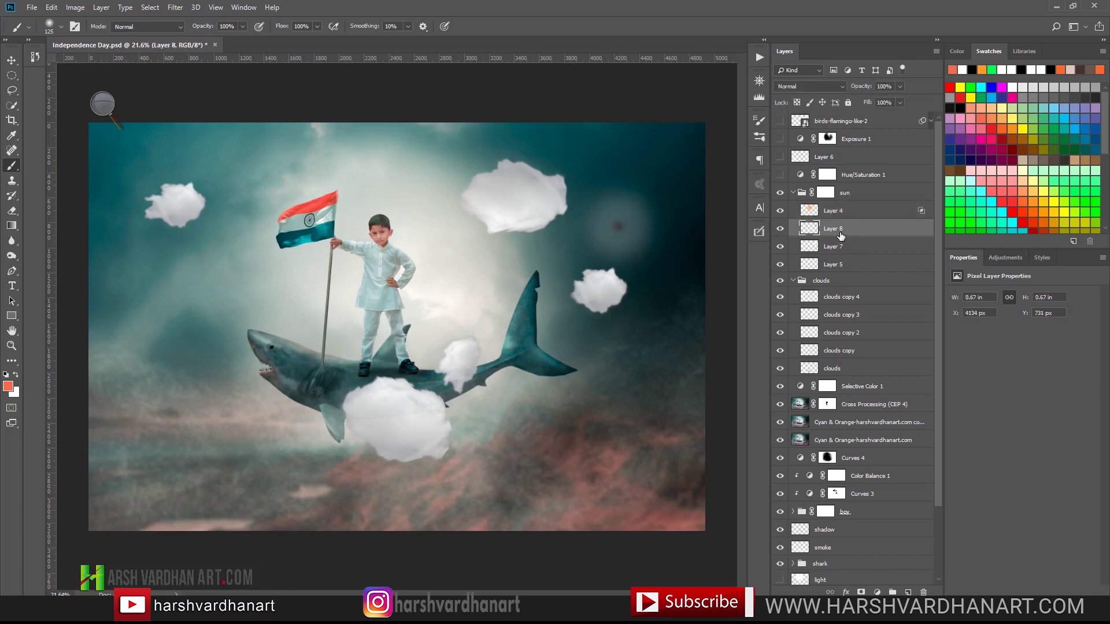
key("Delete")
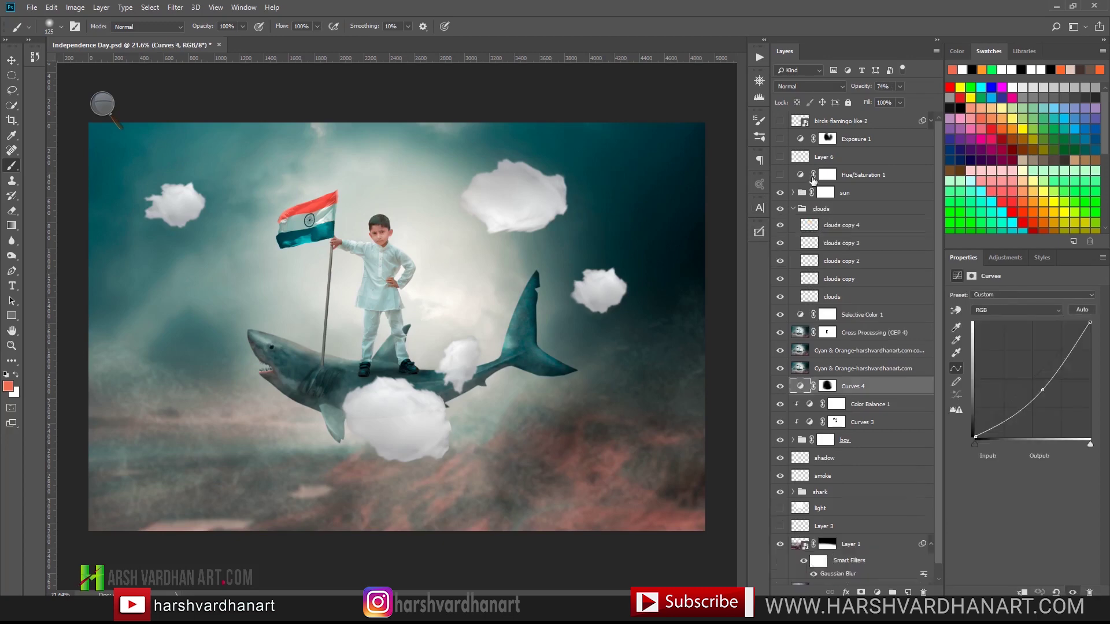
- Try shifting Hue/Saturation 1's Reds hue on the boy's face, then reset it to 0
left_click(780, 175)
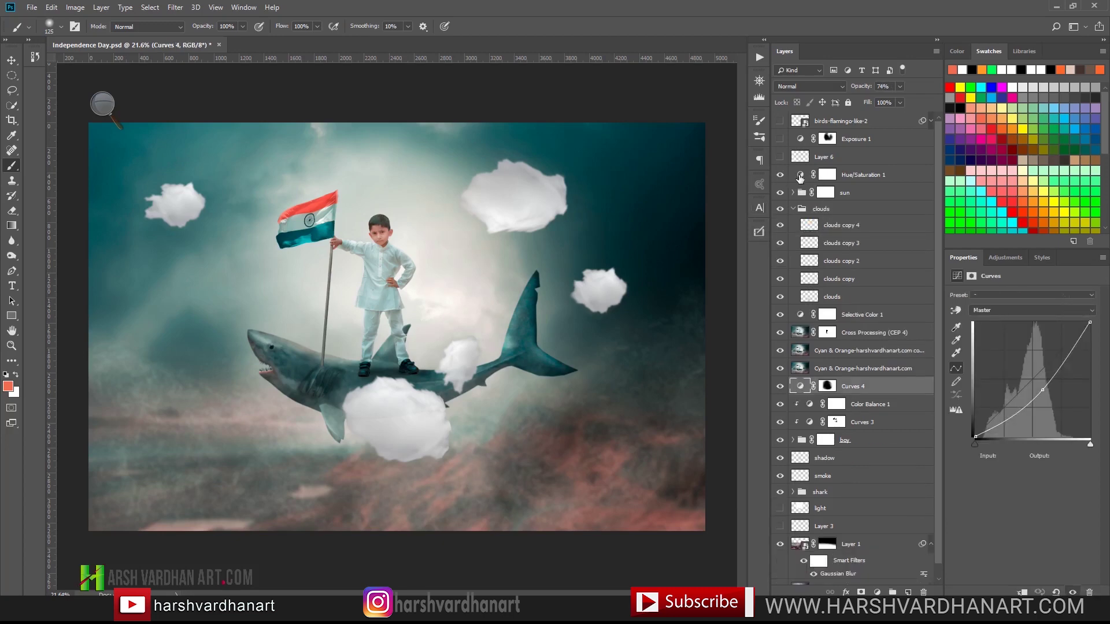
left_click(799, 177)
left_click_drag(368, 238, 682, 258)
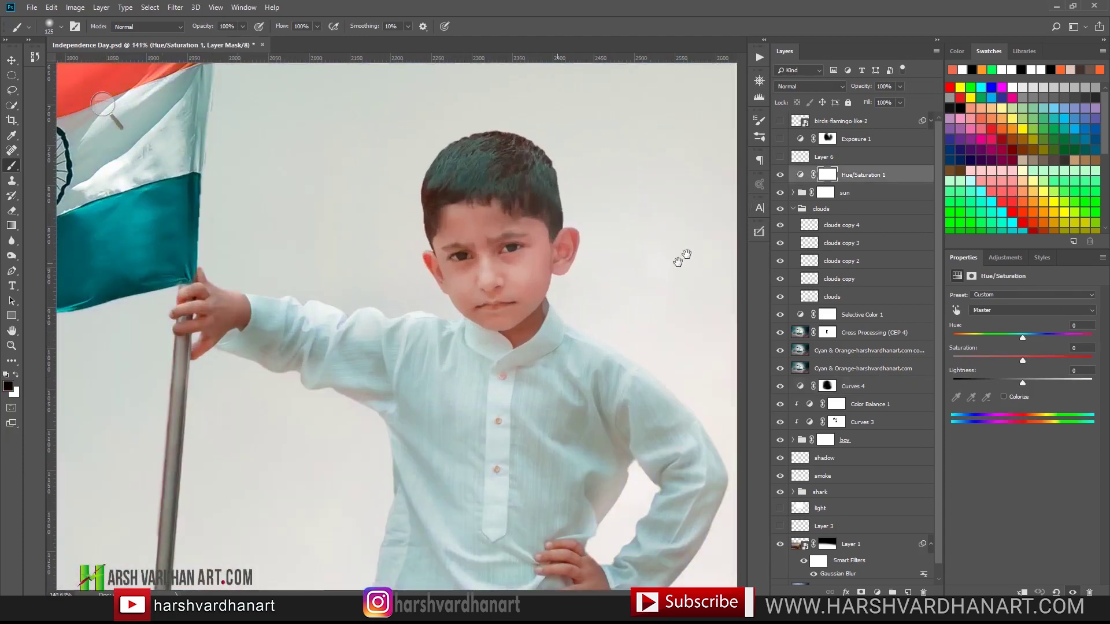
left_click(780, 176)
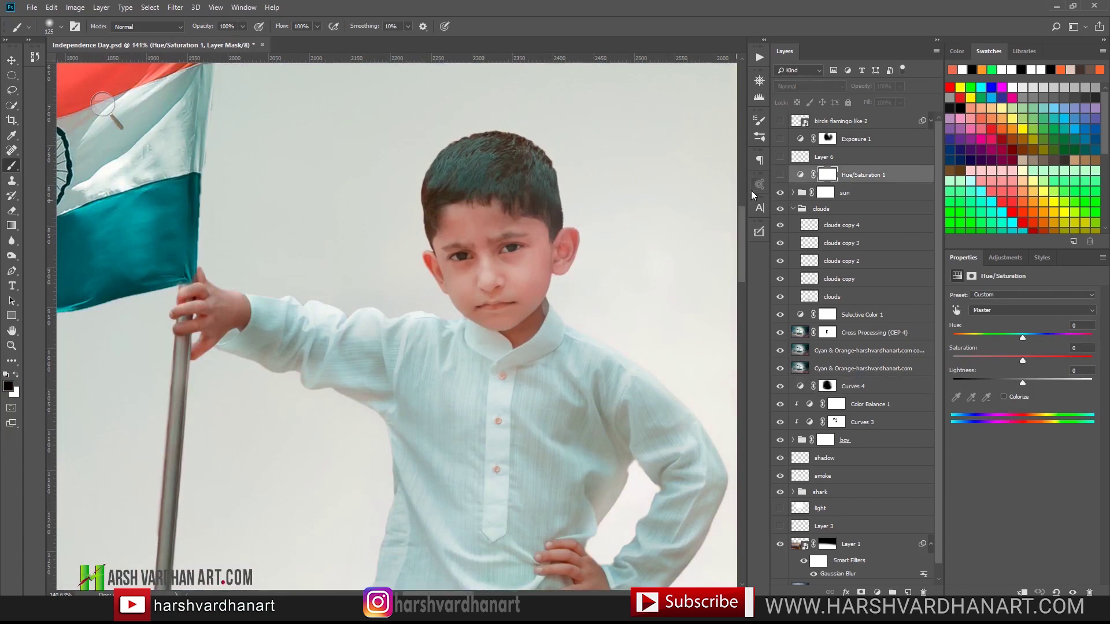
left_click(779, 175)
left_click(800, 175)
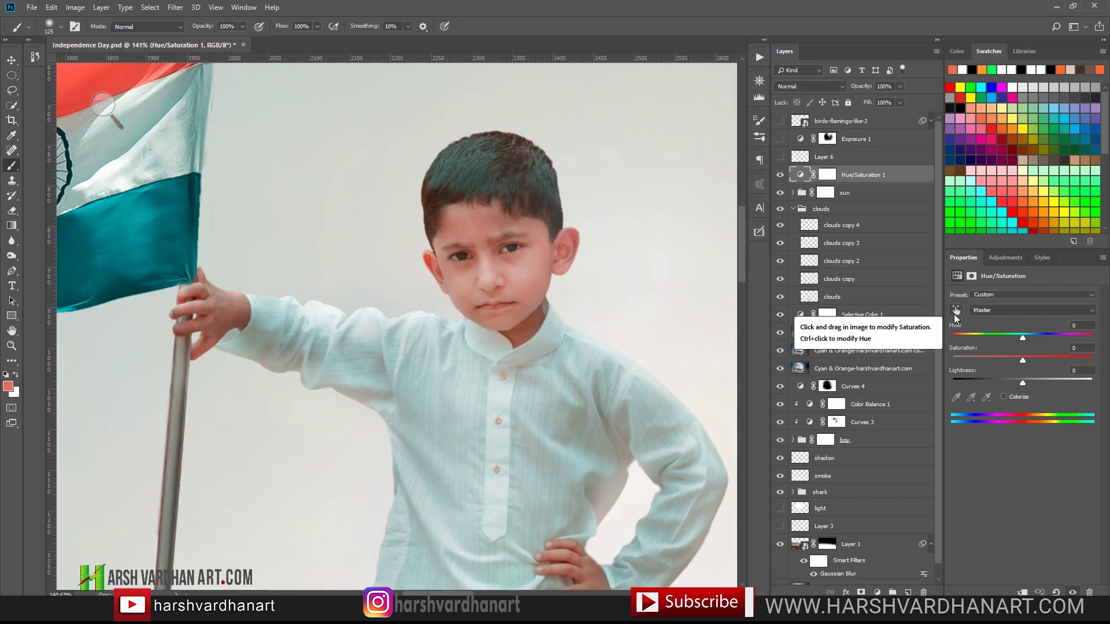
left_click(954, 311)
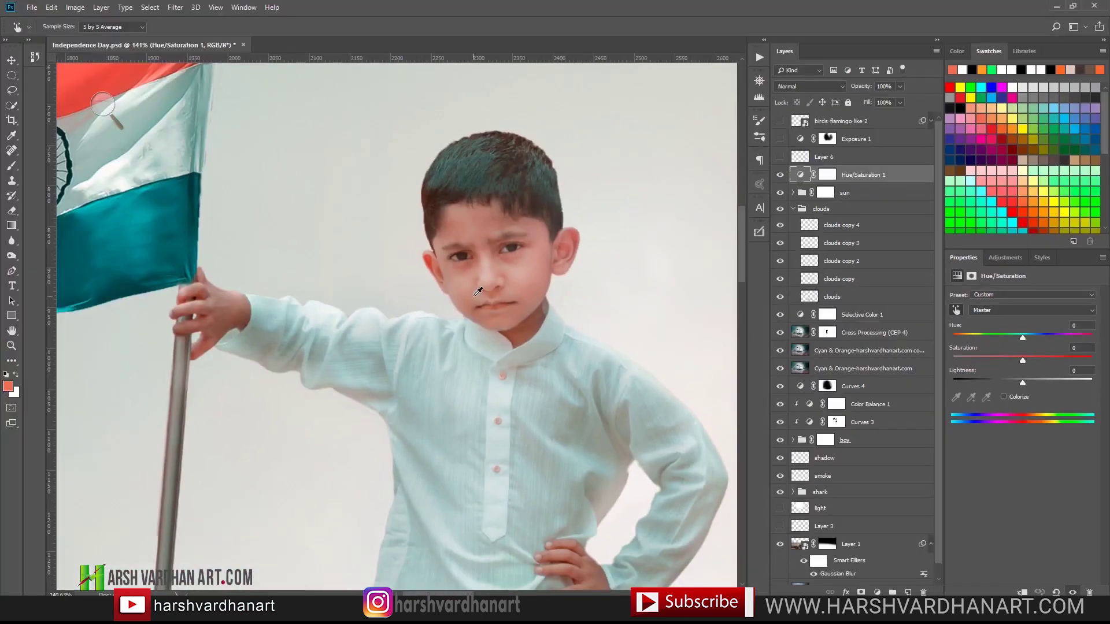
left_click(478, 292)
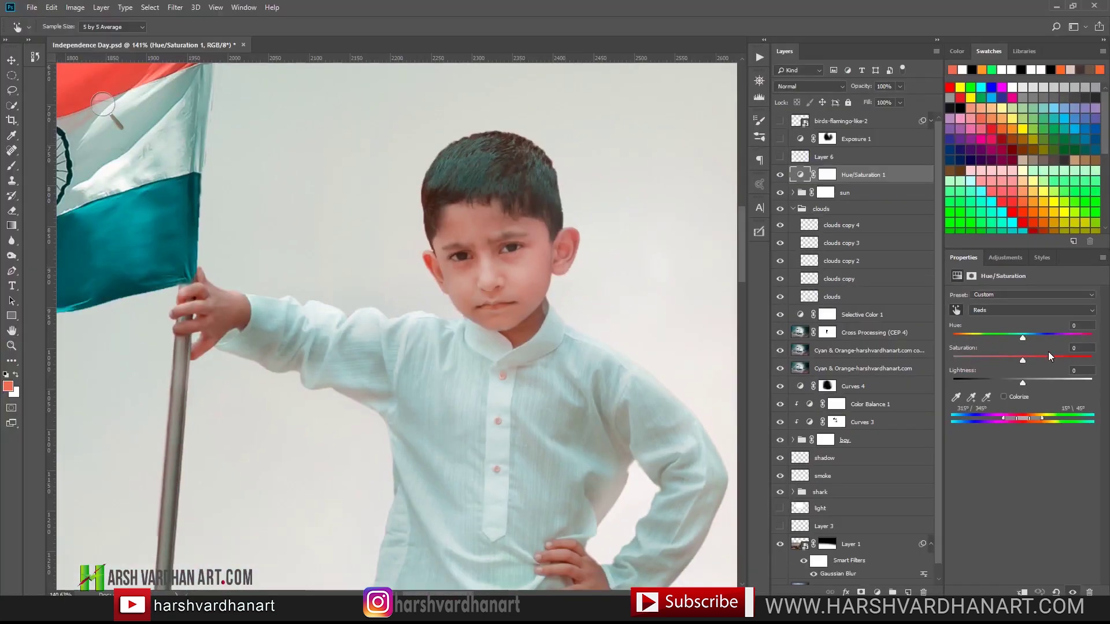
mouse_move(1023, 339)
left_mouse_down()
mouse_move(991, 337)
mouse_move(1023, 339)
mouse_move(1008, 339)
left_mouse_up()
left_click(1012, 342)
key("backslash")
scroll(559, 265, "down", 5)
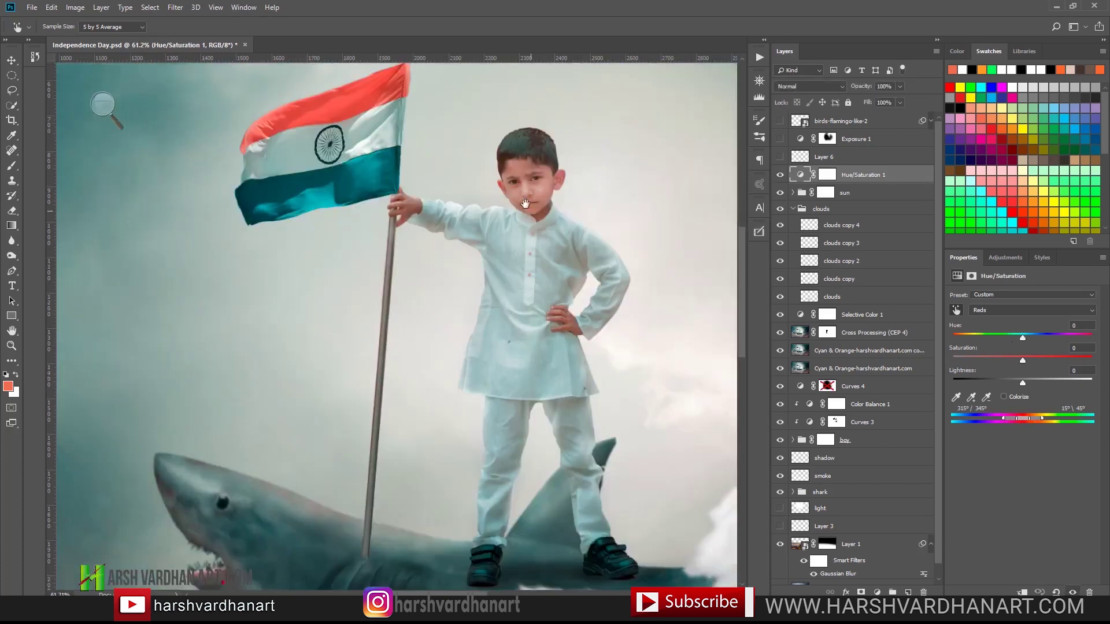
scroll(572, 217, "up", 1)
scroll(575, 218, "up", 2)
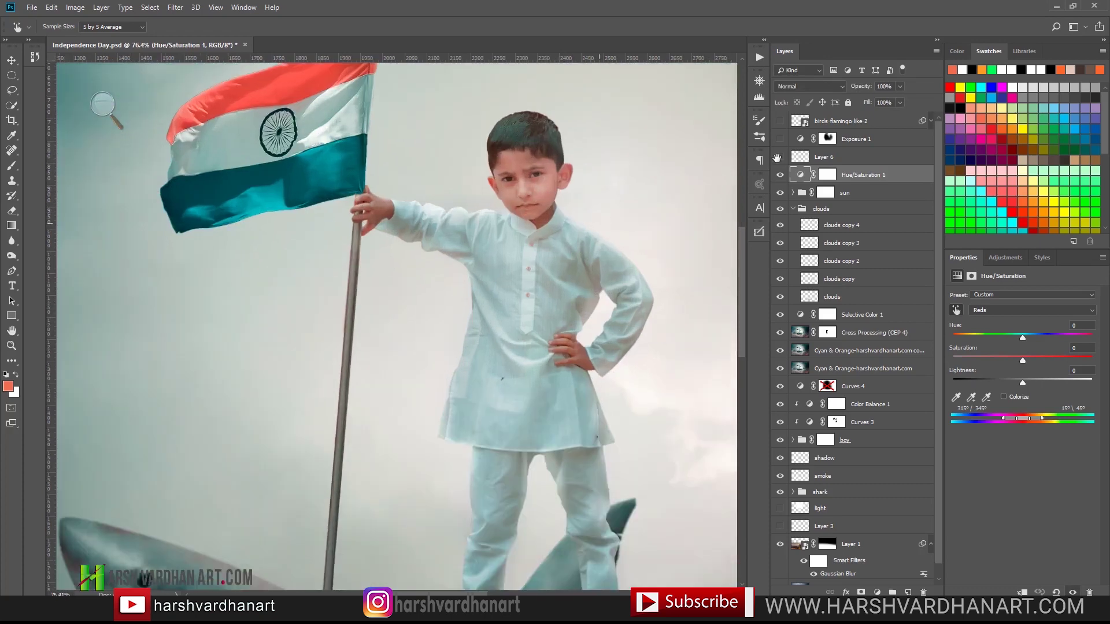
- Fit the image on screen, show the Layer 6 haze and select it with the Brush tool
key("ctrl+0")
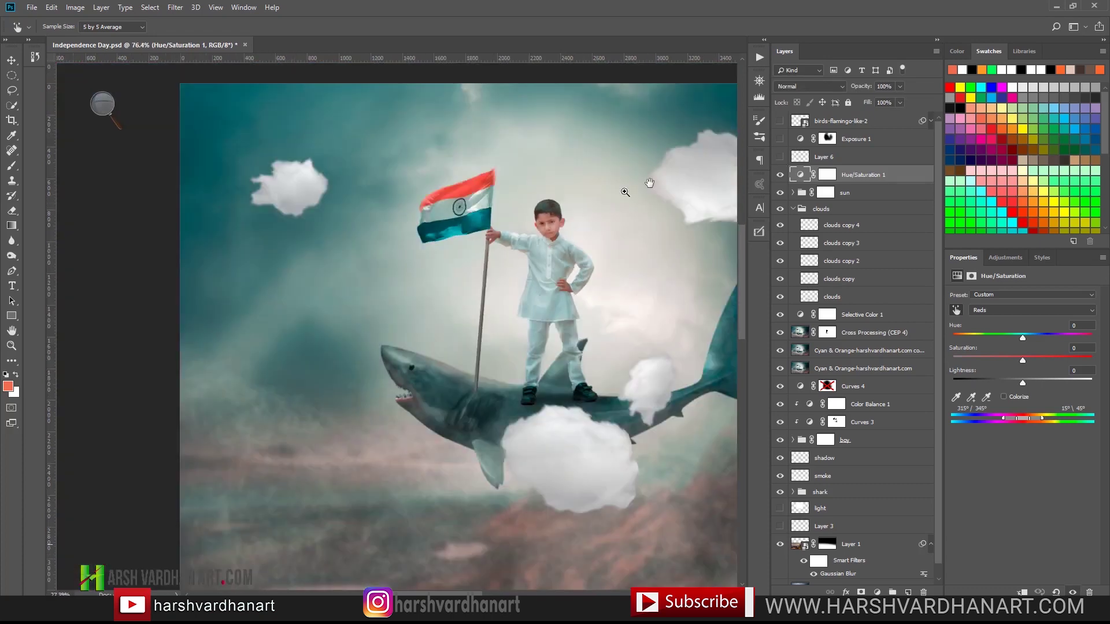
left_click(780, 157)
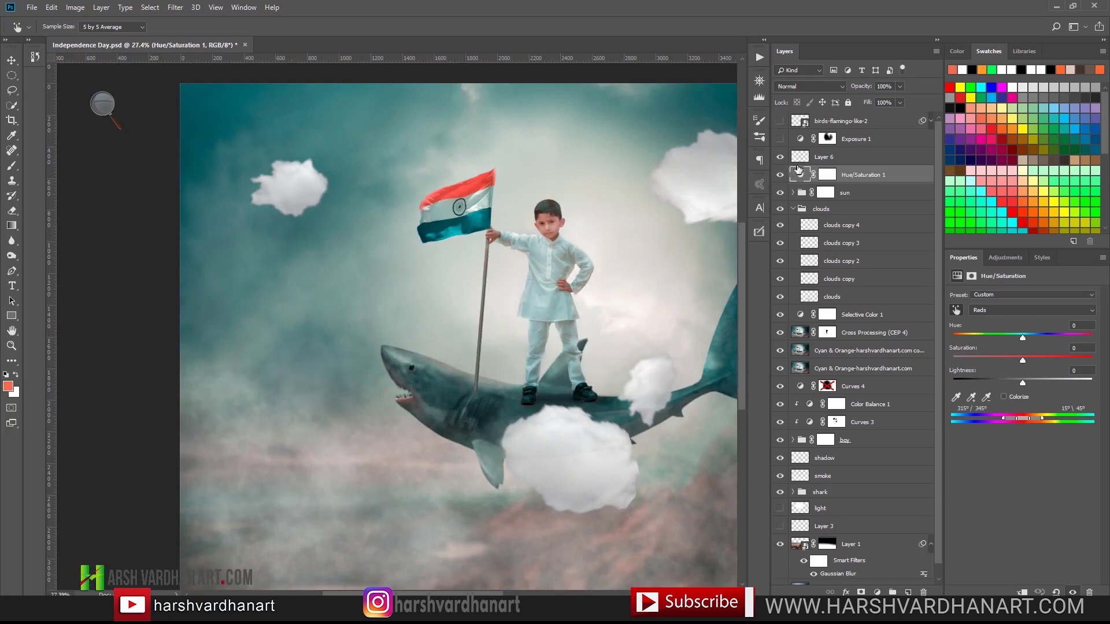
key("b")
left_click(803, 157)
scroll(623, 303, "down", 2)
scroll(623, 303, "up", 1)
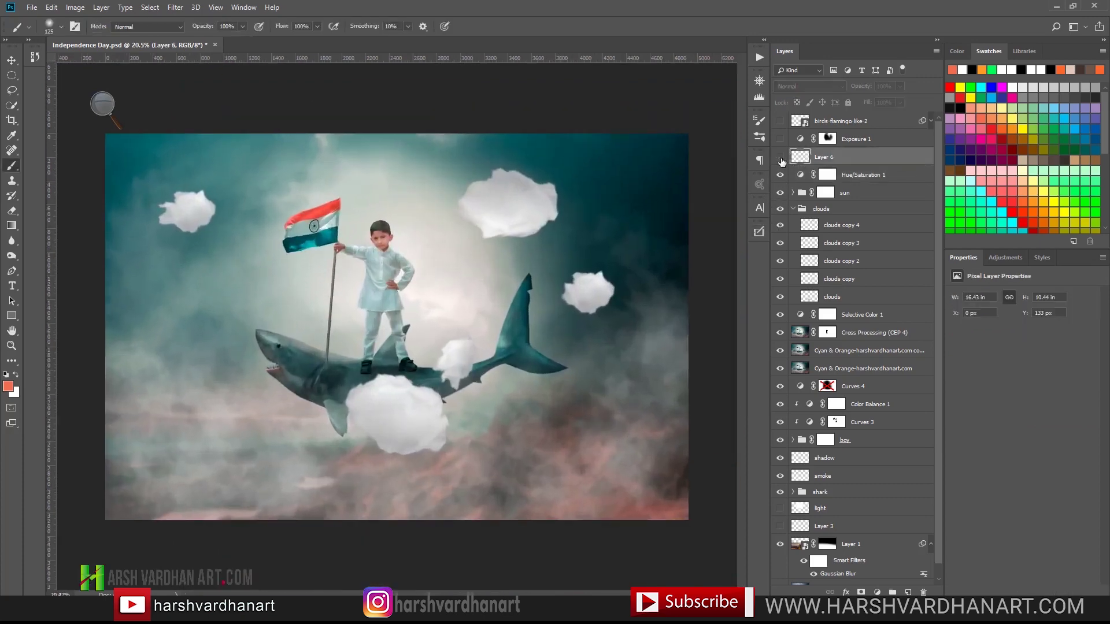
- Compare with and without the Layer 6 haze, keep it, and enable Exposure 1 (Gamma 0.94)
left_click(781, 157)
left_click(780, 158)
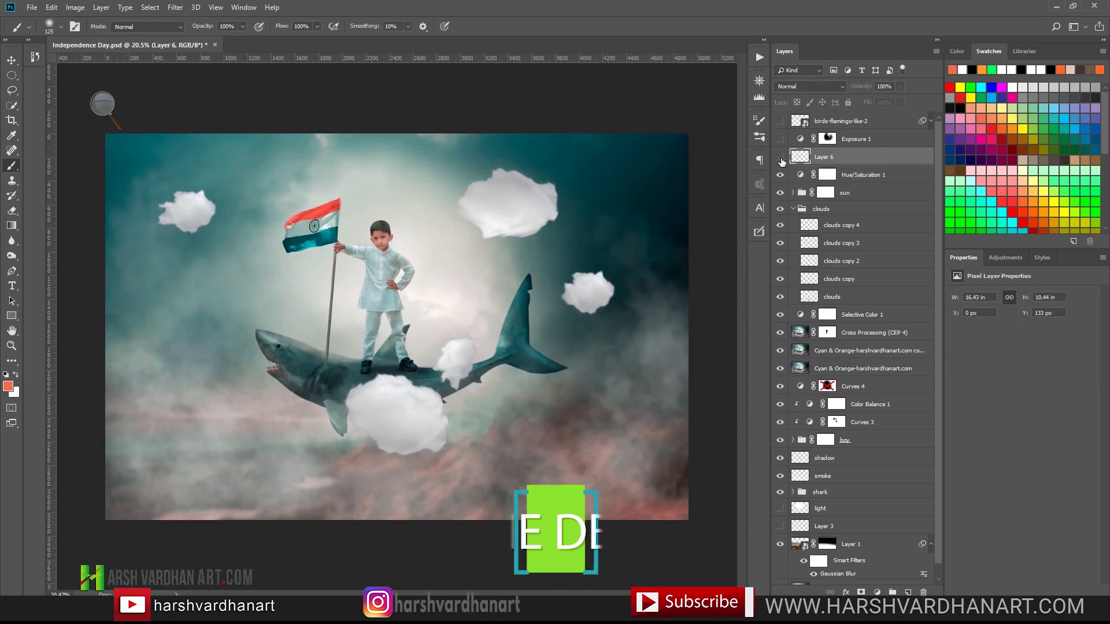
left_click(780, 158)
left_click(780, 158)
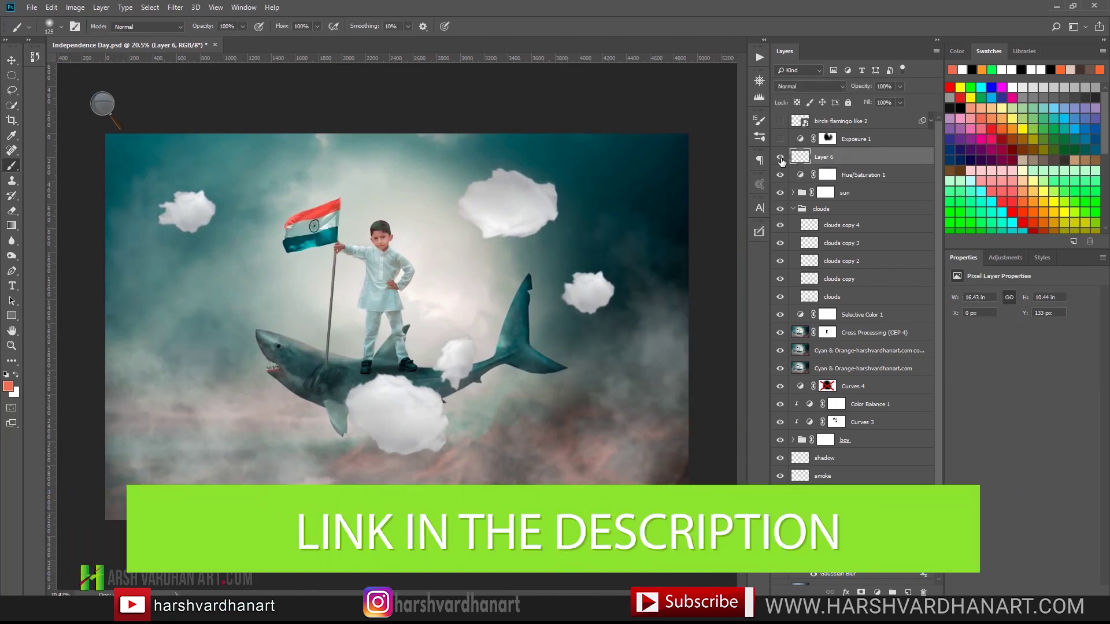
left_click(780, 158)
left_click(780, 158)
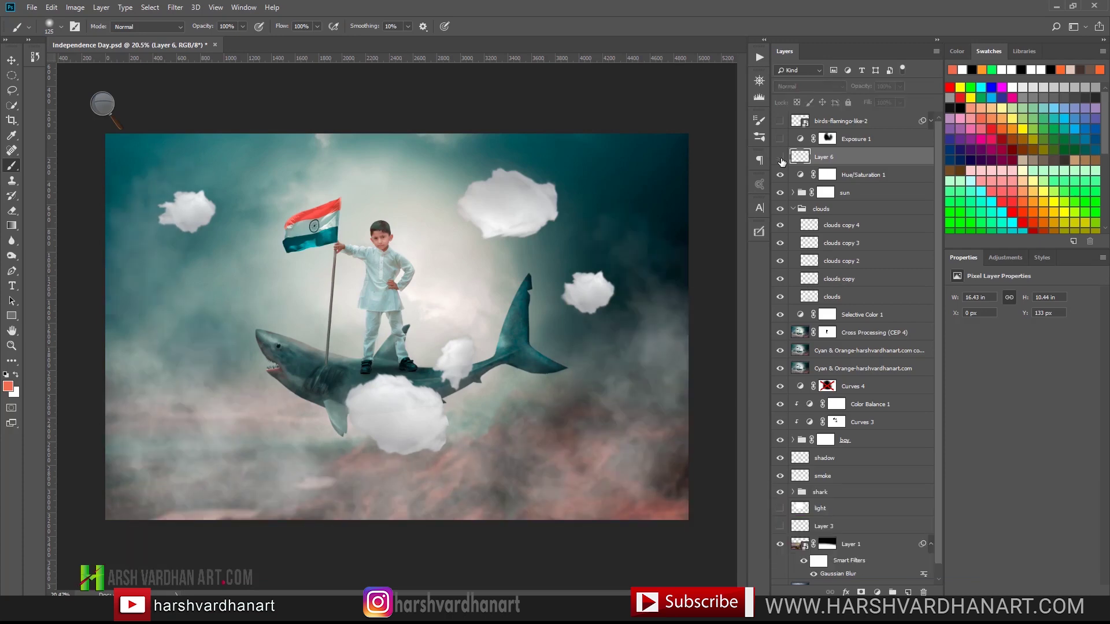
left_click(780, 158)
left_click(780, 157)
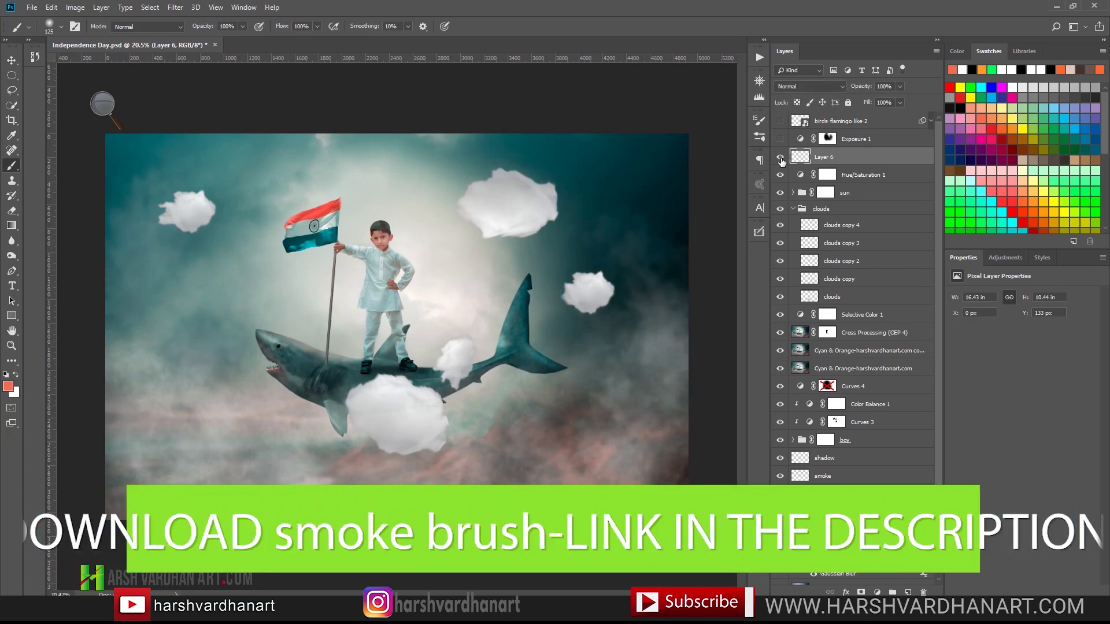
left_click(780, 138)
left_click(802, 141)
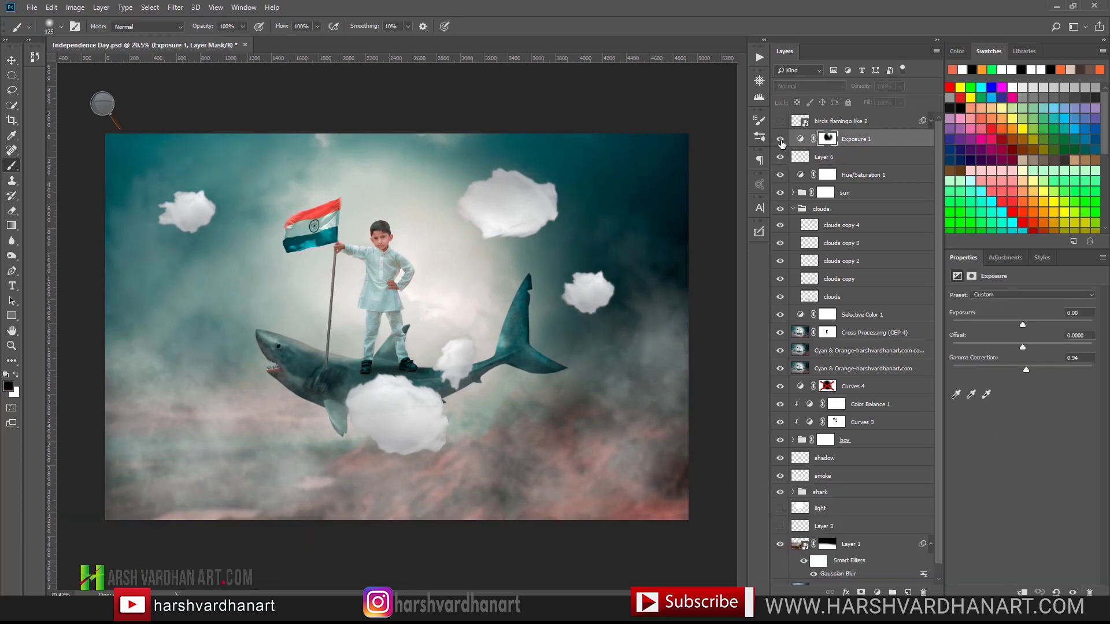
- Review Exposure 1's settings and mask, compare it on and off, then show the birds-flamingo-like-2 flock
left_click(1016, 259)
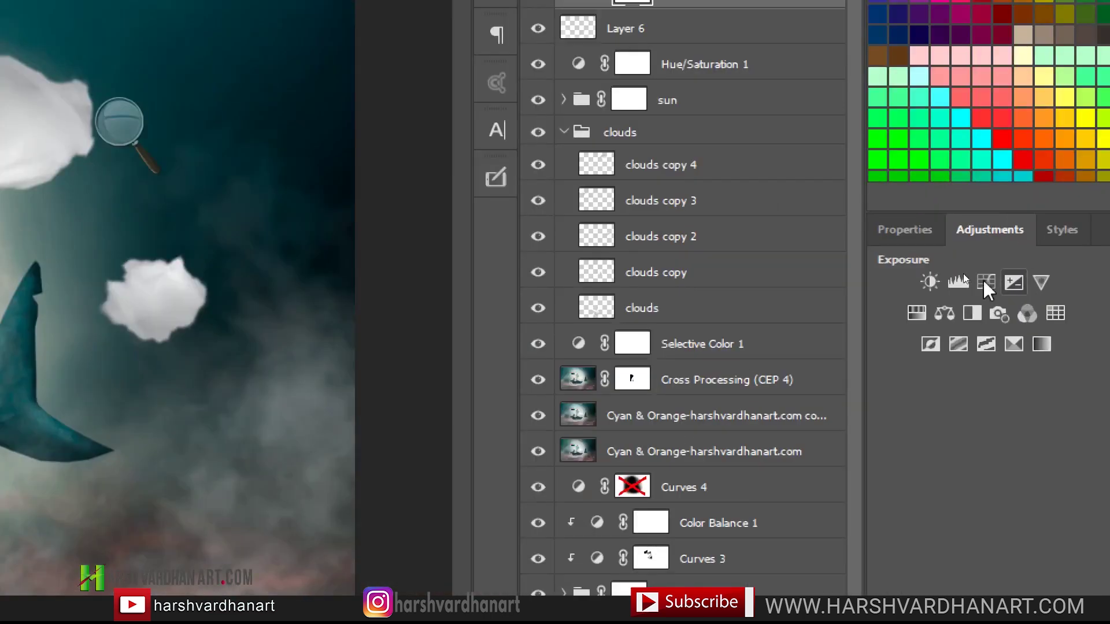
left_click(1014, 282)
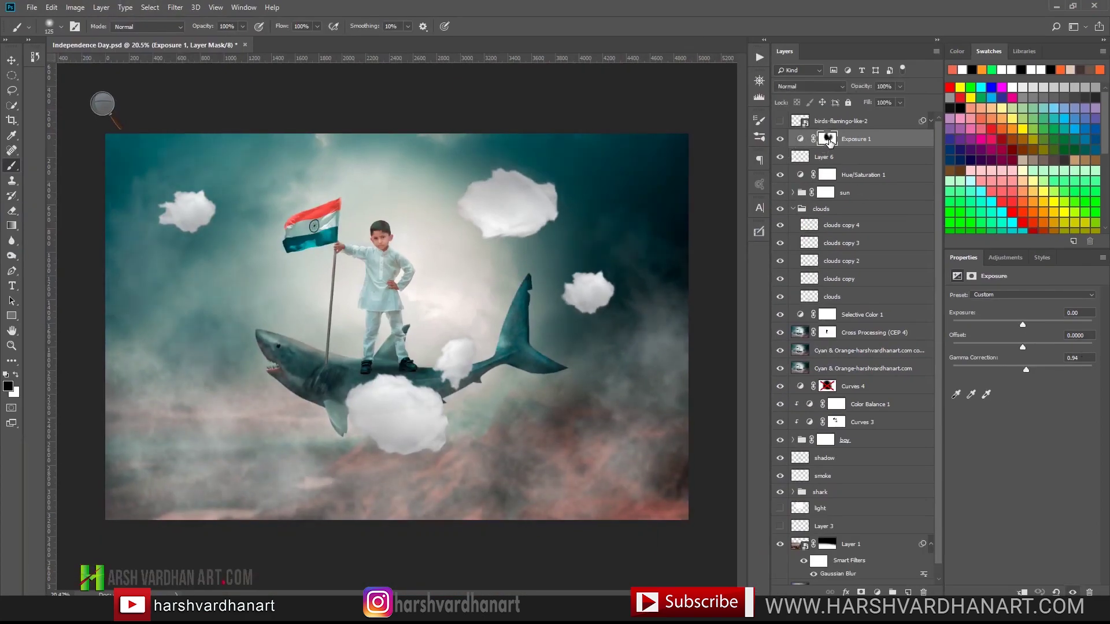
left_click(828, 139)
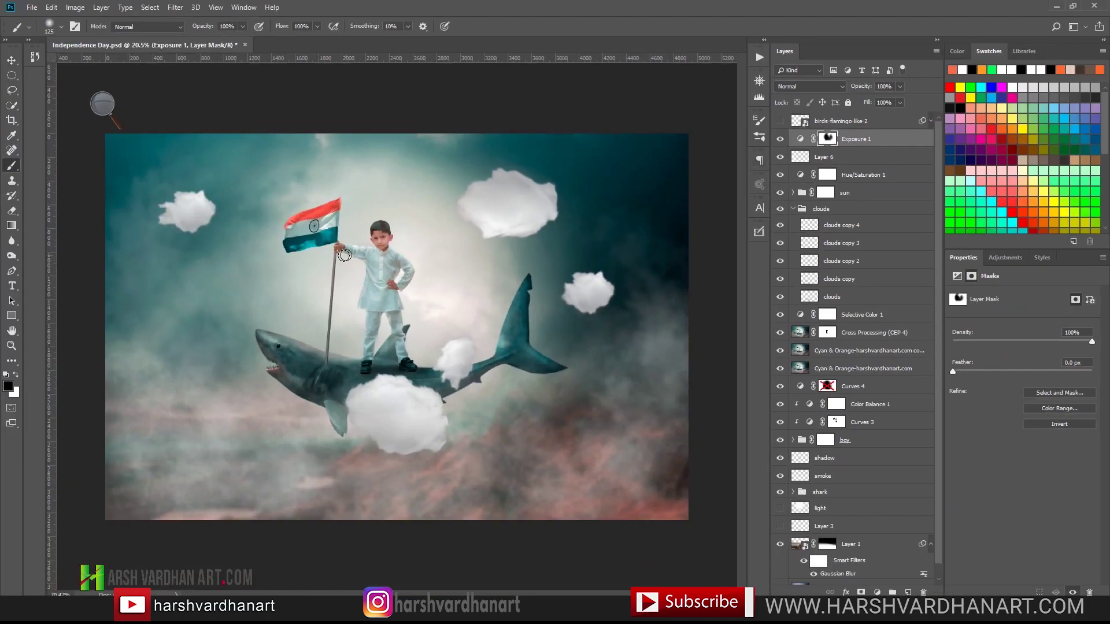
left_click(780, 139)
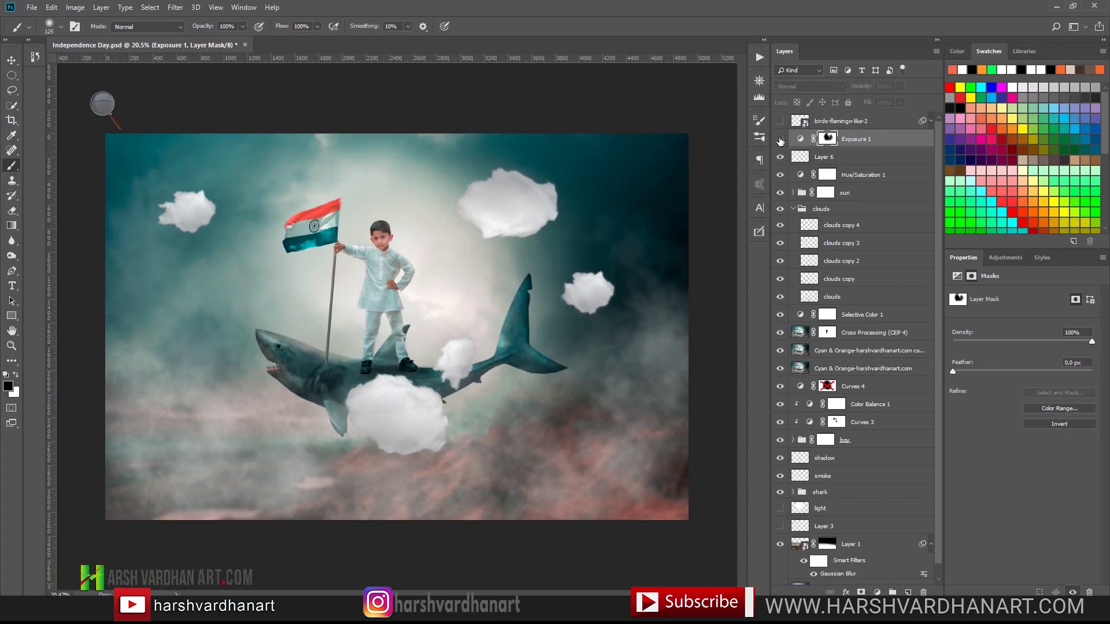
left_click(780, 139)
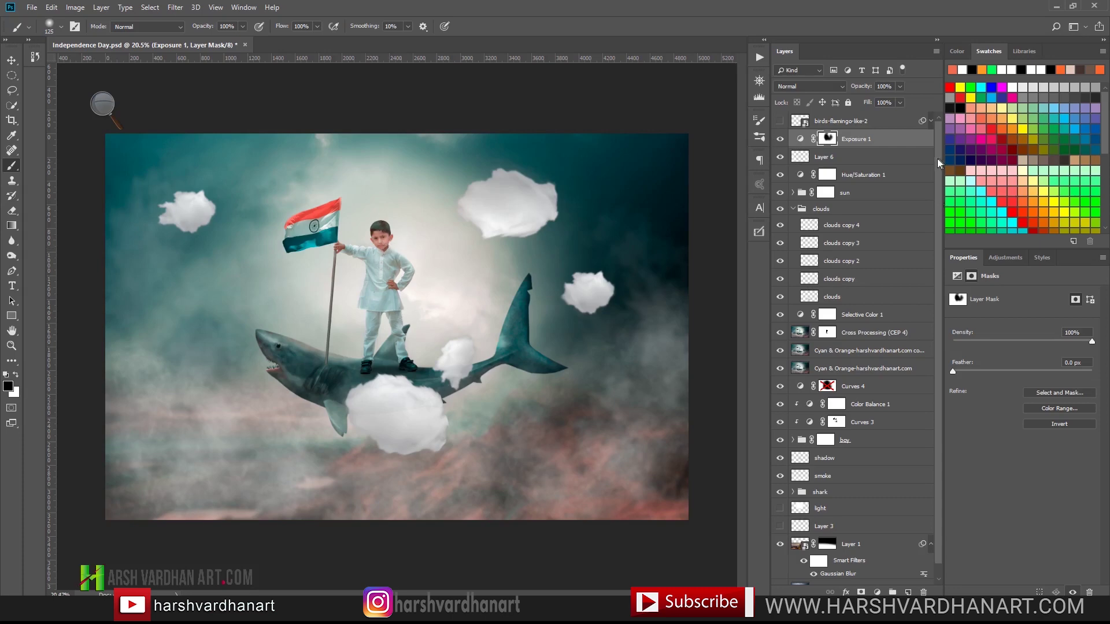
left_click(780, 120)
- Apply a 1.7-pixel Gaussian Blur to the birds-flamingo-like-2 layer, zoomed in near the cloud
left_click(822, 122)
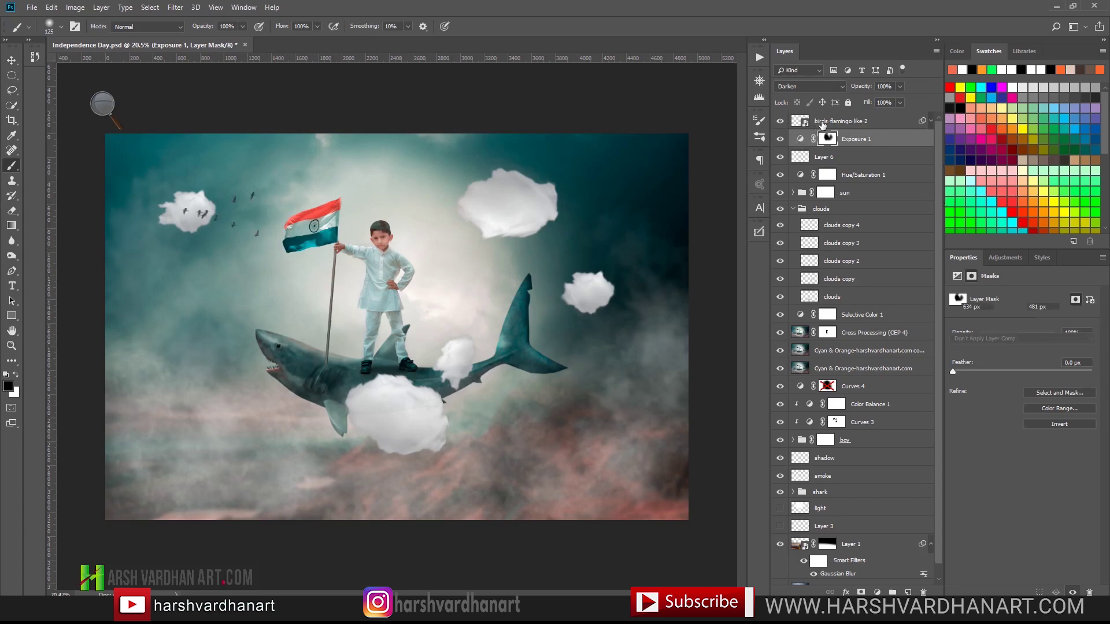
left_click(299, 266, "ctrl")
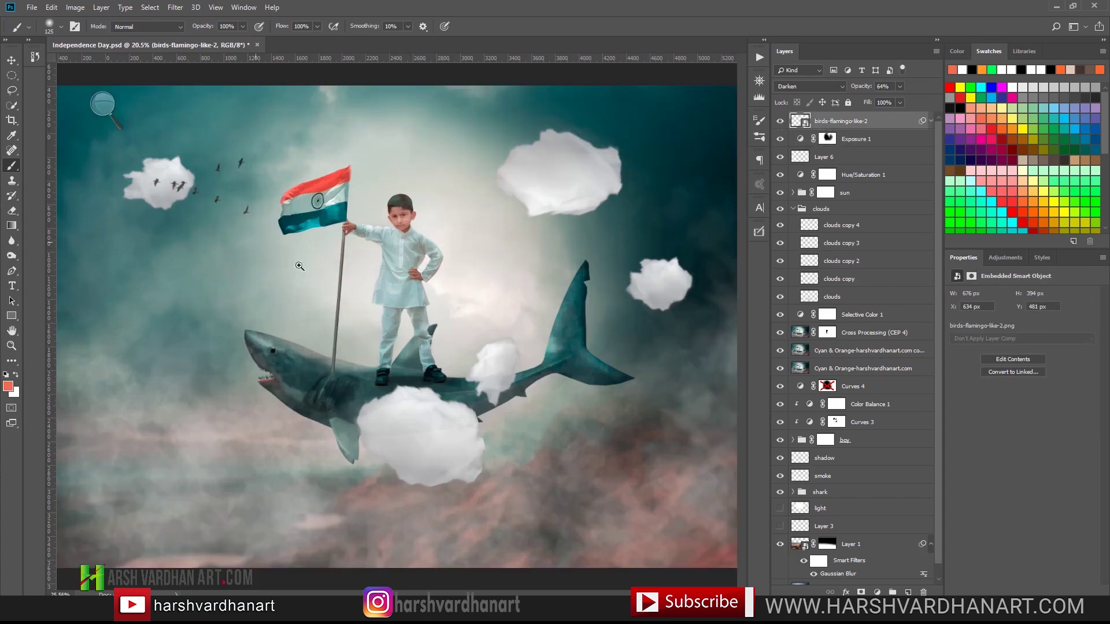
left_click_drag(299, 266, 478, 247)
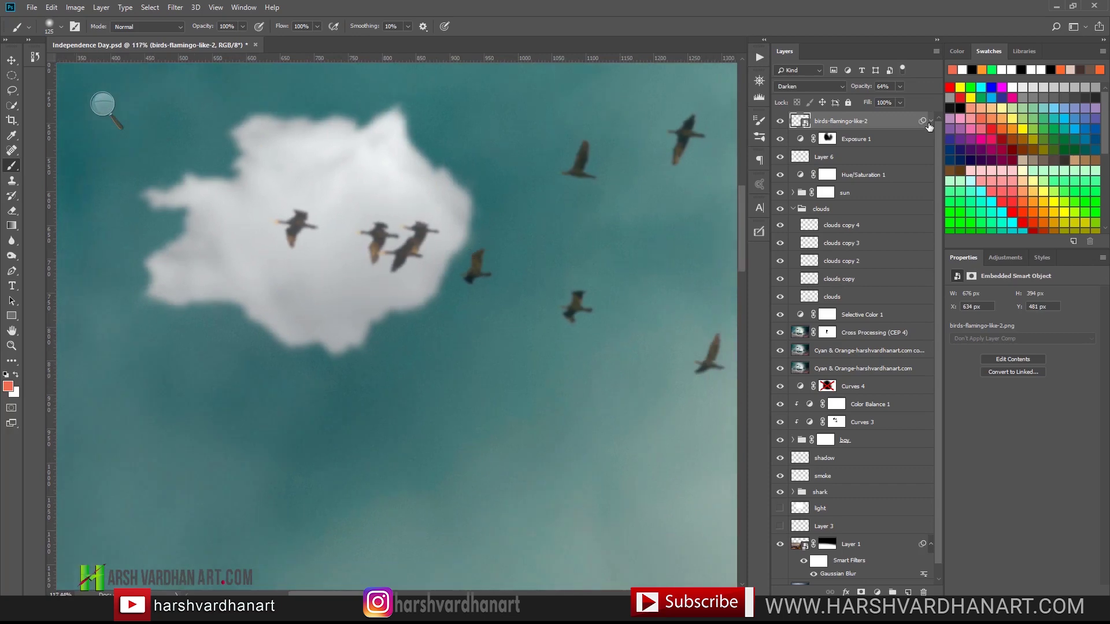
key("ctrl+alt+f")
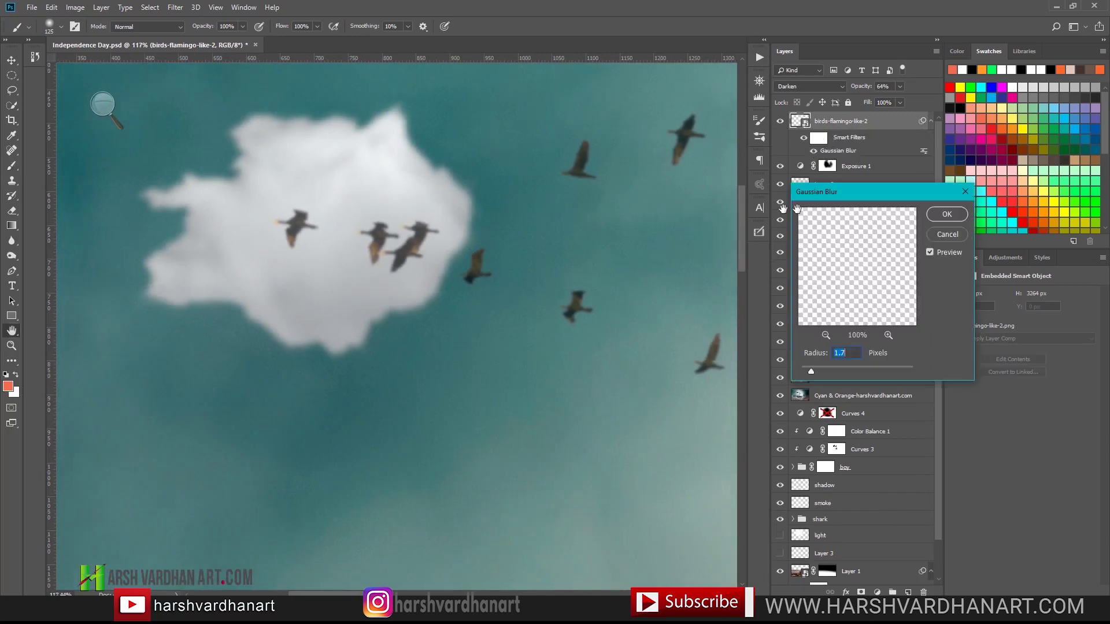
key("Return")
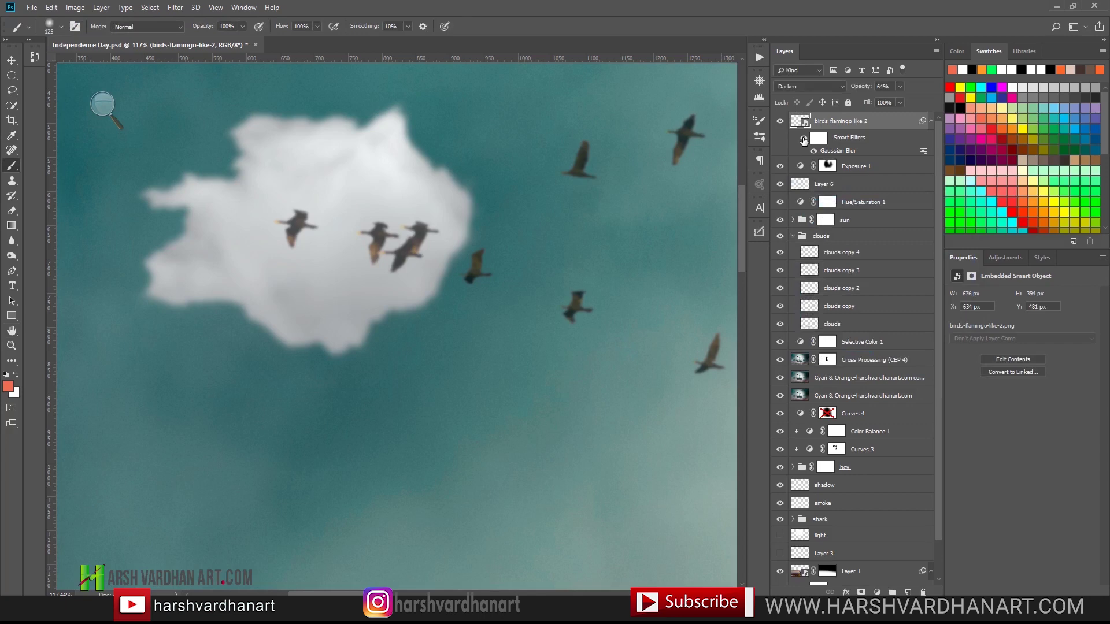
- Compare the birds with the blur hidden and shown, then fit the whole composition on screen
left_click(804, 139)
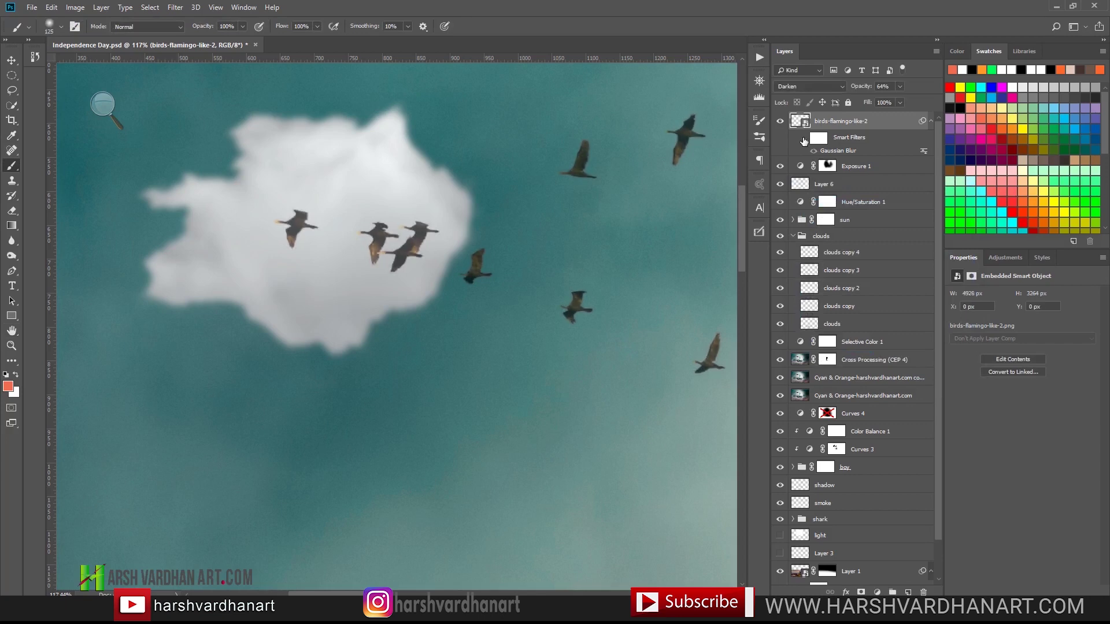
left_click(804, 140)
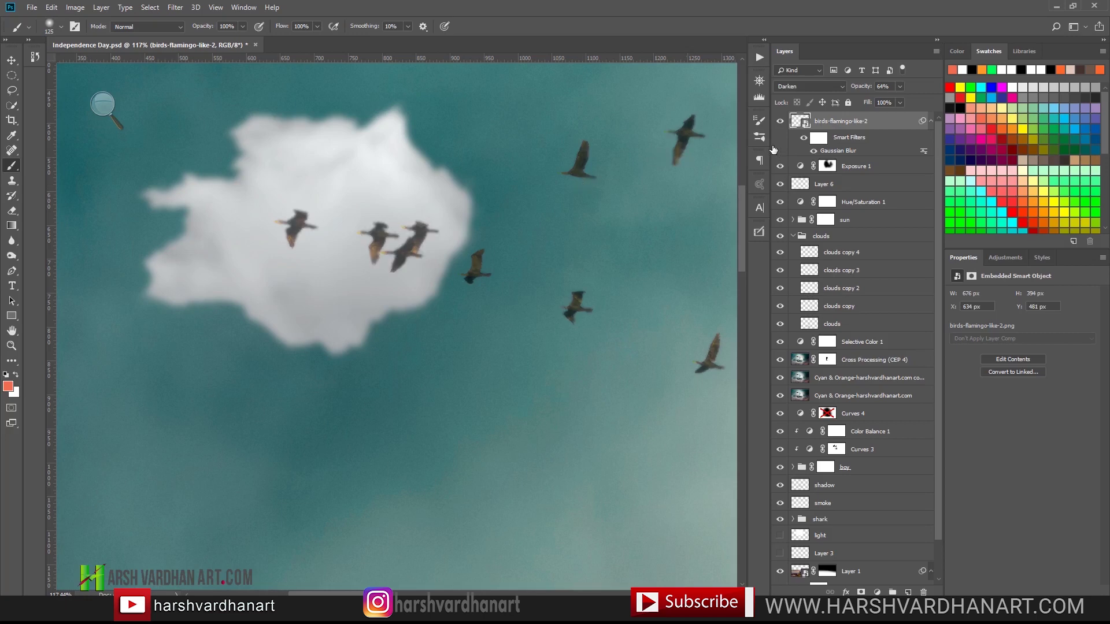
left_click(931, 121)
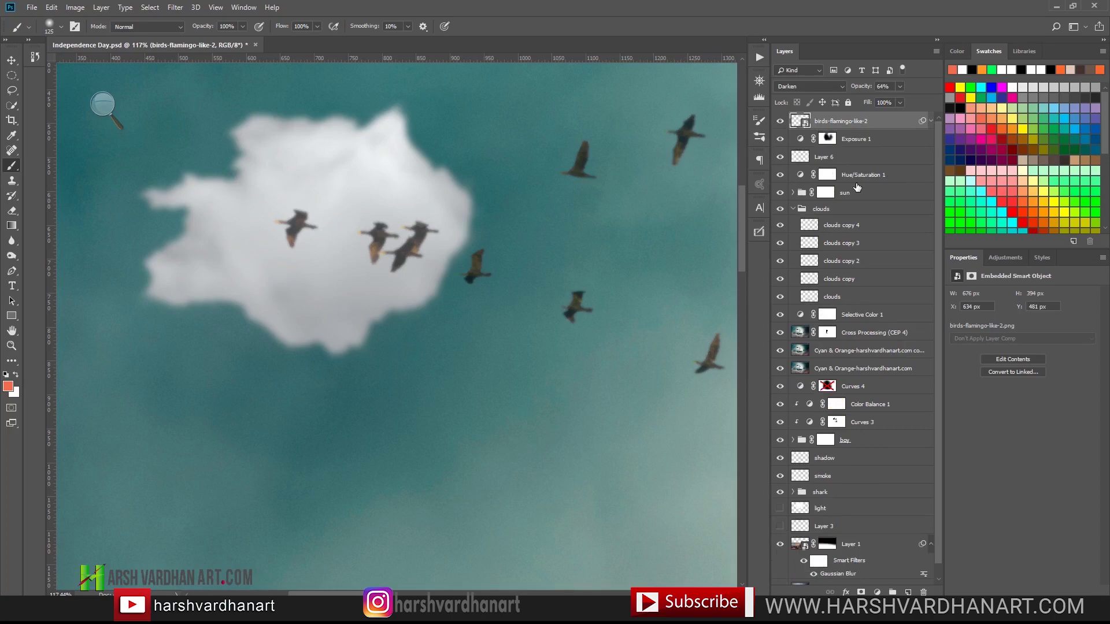
key("ctrl+minus")
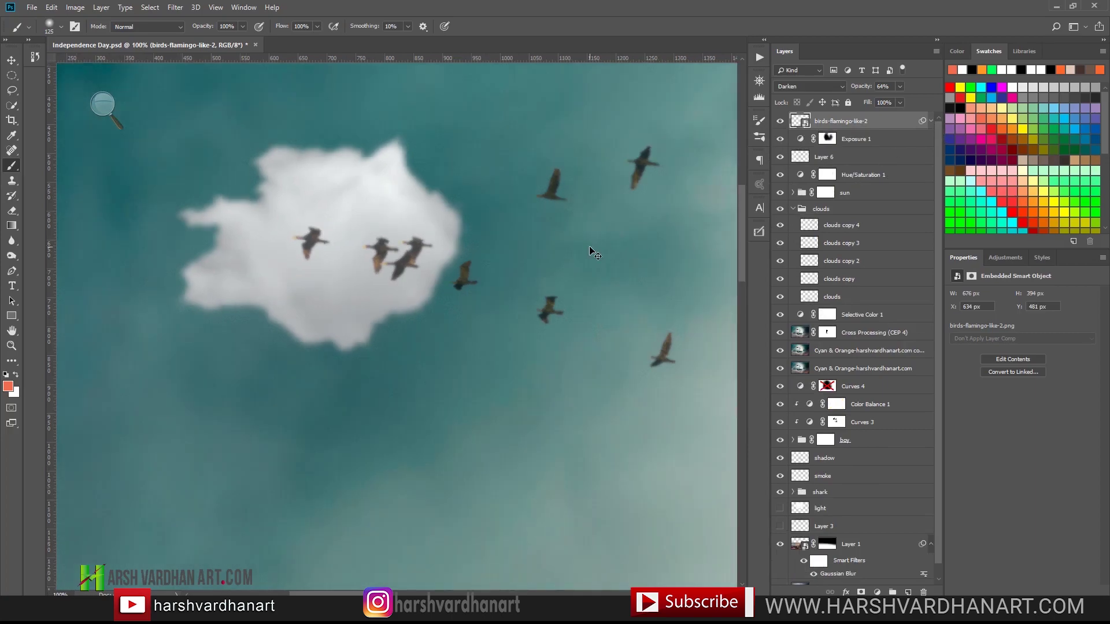
key("ctrl+minus")
key("ctrl+minus")
key("ctrl+minus")
key("ctrl+0")
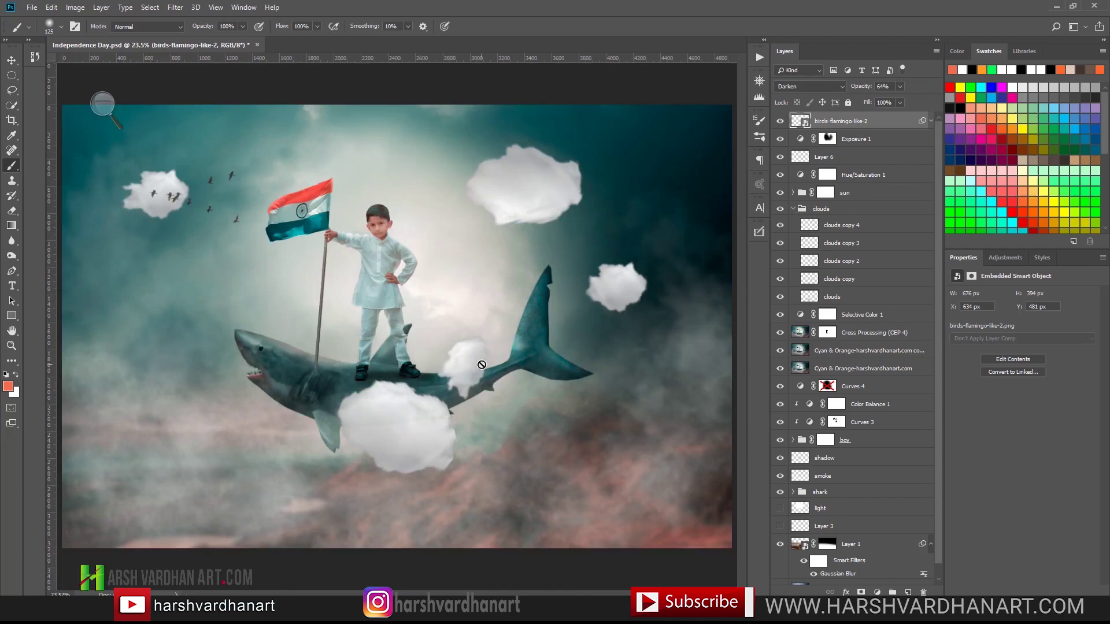
- Show the finished composite in full screen mode, fitted to the screen
key("f")
key("f")
key("ctrl+0")
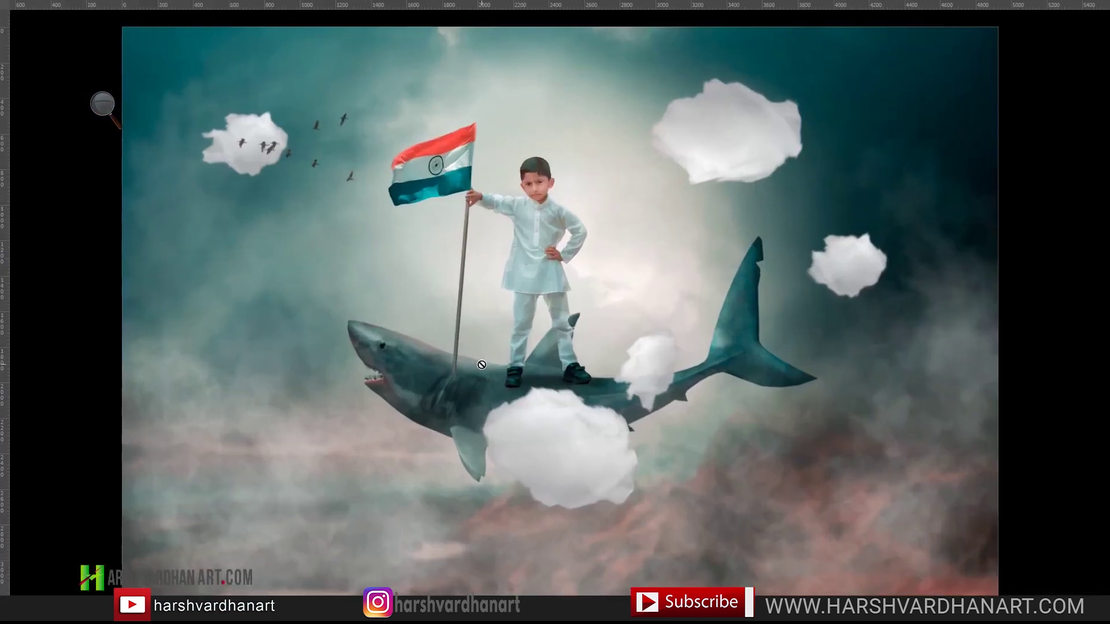